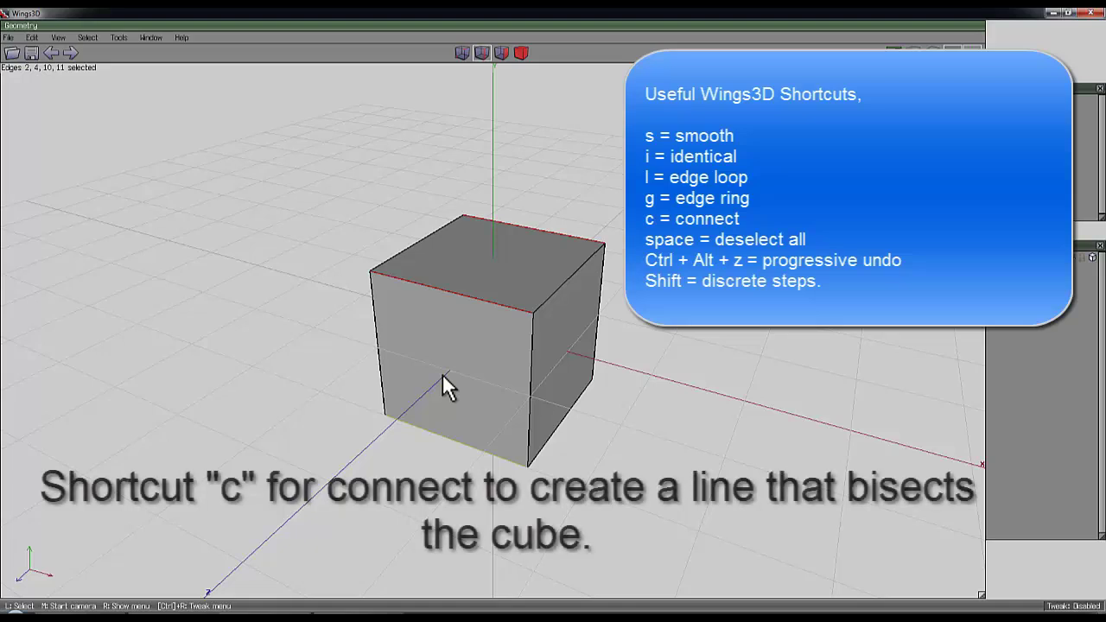
Connect the cube's four selected parallel edges into a central loop and rotate it about X until its corners lie on the Y and Z axes.
{"action": "key", "text": "c"}
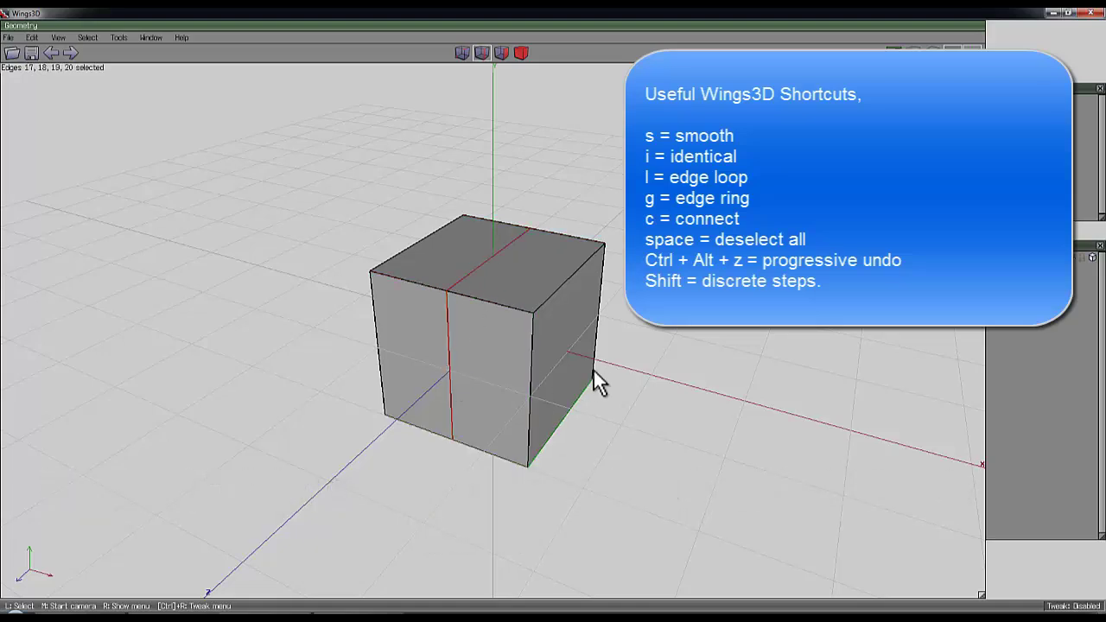
{"action": "middle_click", "coordinate": [570, 192]}
{"action": "left_click", "coordinate": [553, 313]}
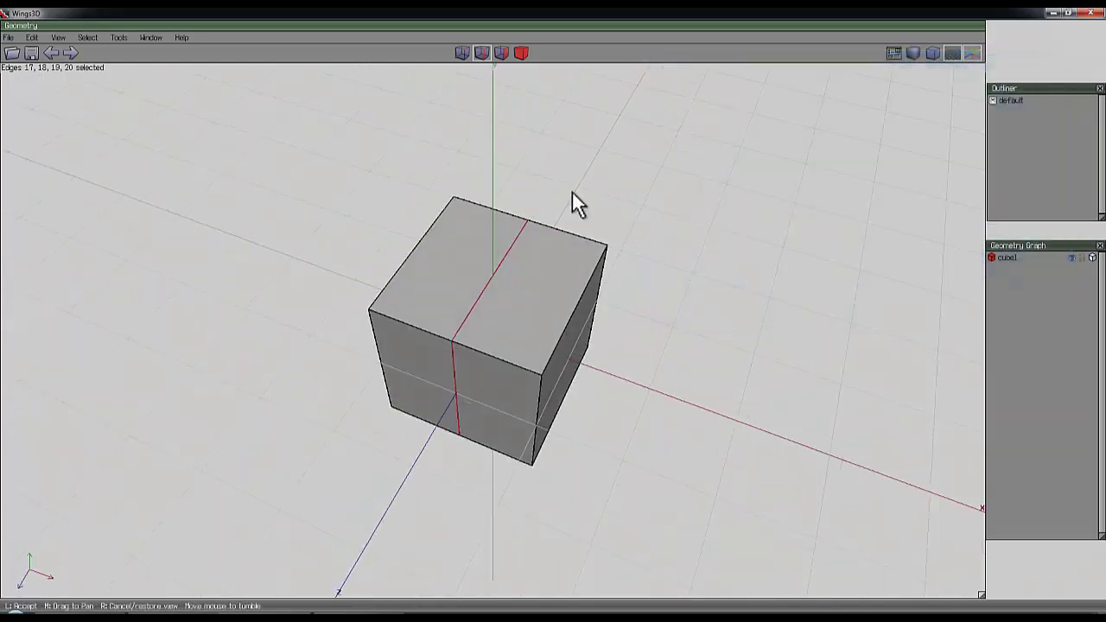
{"action": "right_click", "coordinate": [646, 151]}
{"action": "left_click", "coordinate": [644, 173]}
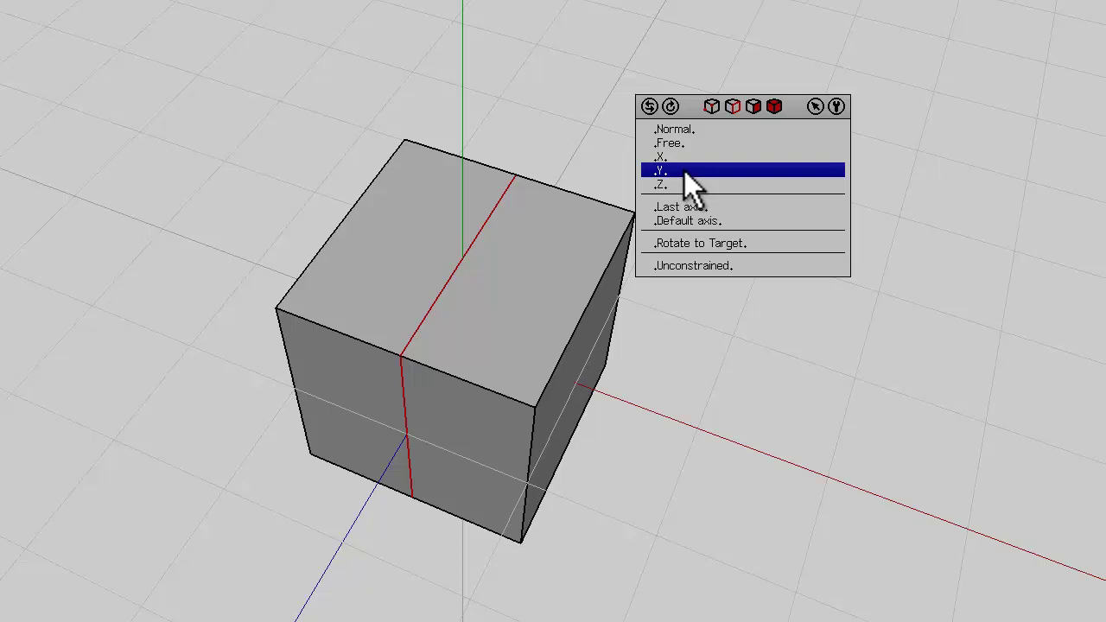
{"action": "left_click", "coordinate": [685, 157]}
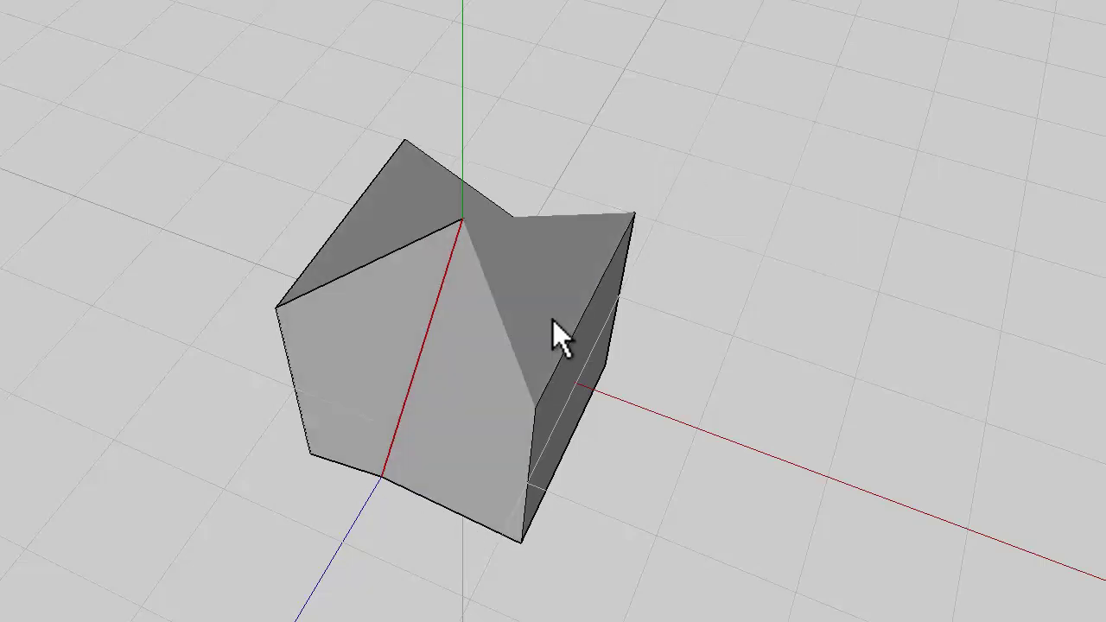
Deselect the loop, select the cube's end face on the negative X side and rotate it a quarter turn about the X axis.
{"action": "mouse_move", "coordinate": [553, 320]}
{"action": "middle_mouse_down"}
{"action": "mouse_move", "coordinate": [688, 135]}
{"action": "mouse_move", "coordinate": [553, 329]}
{"action": "middle_mouse_up"}
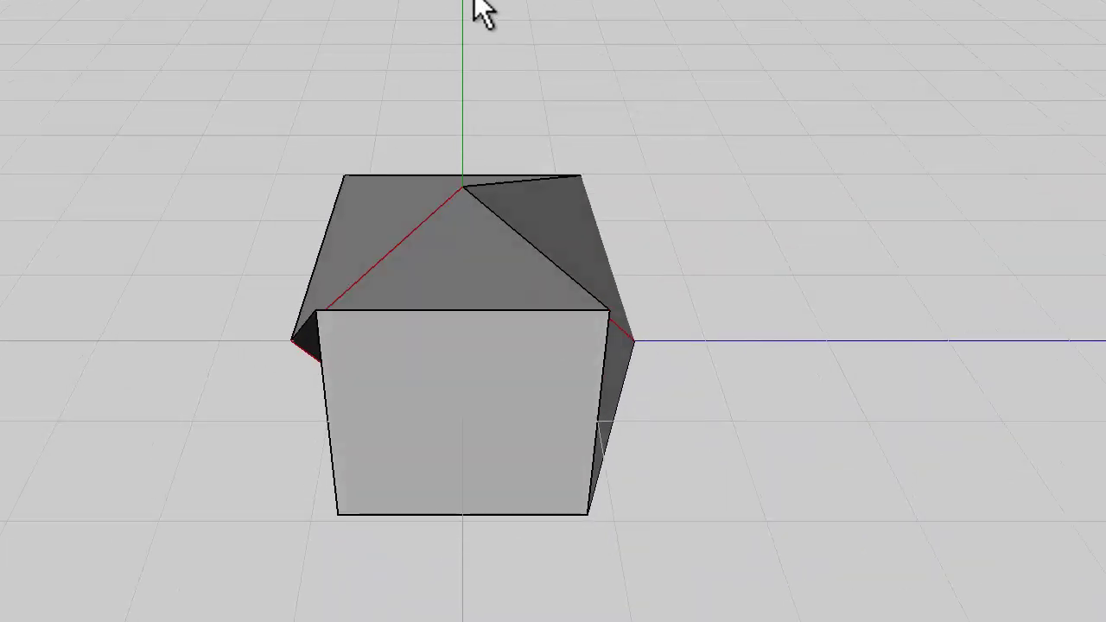
{"action": "key", "text": "space"}
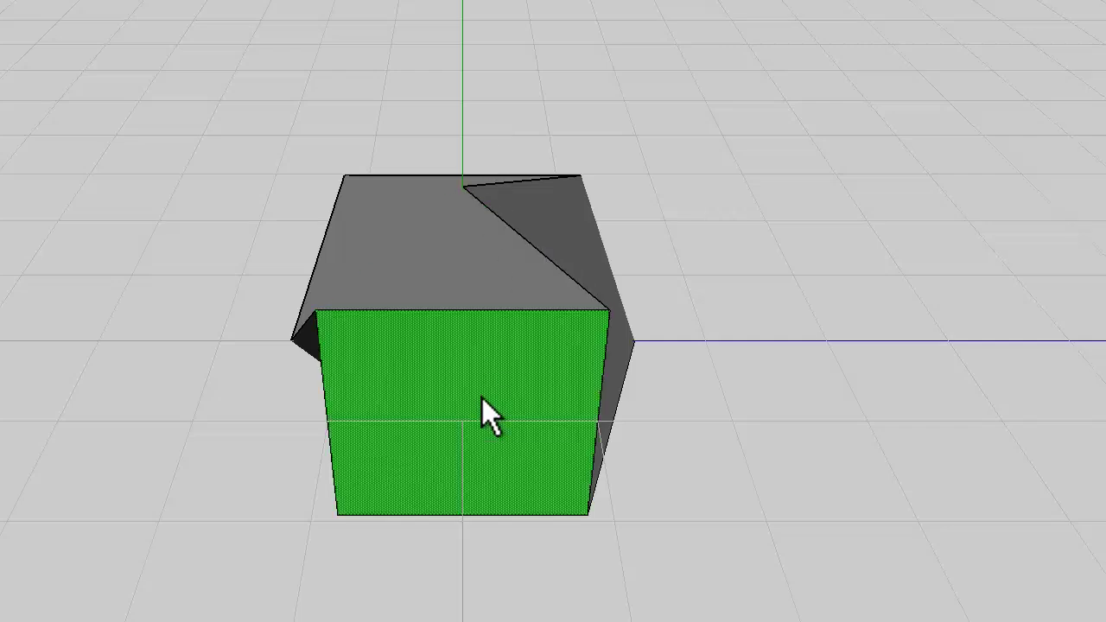
{"action": "left_click", "coordinate": [482, 399]}
{"action": "right_click", "coordinate": [753, 126]}
{"action": "left_click", "coordinate": [754, 124]}
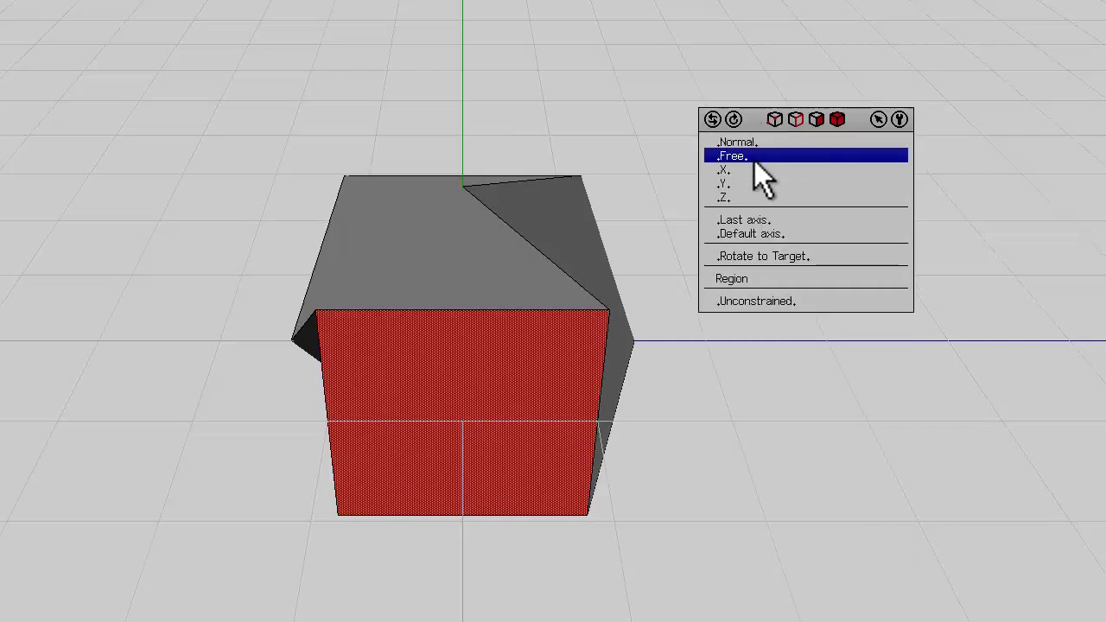
{"action": "left_click", "coordinate": [754, 171]}
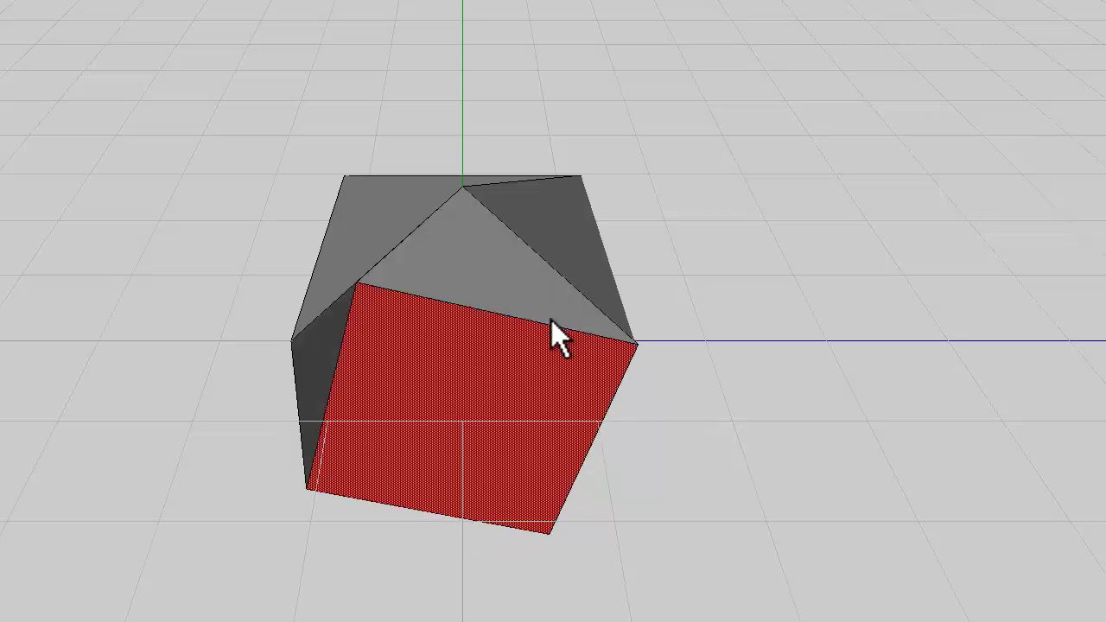
{"action": "left_click", "coordinate": [554, 319]}
Select the whole twisted cube in body mode and duplicate it along Z, leaving a gap of one cube width.
{"action": "middle_click", "coordinate": [726, 182]}
{"action": "left_click", "coordinate": [553, 319]}
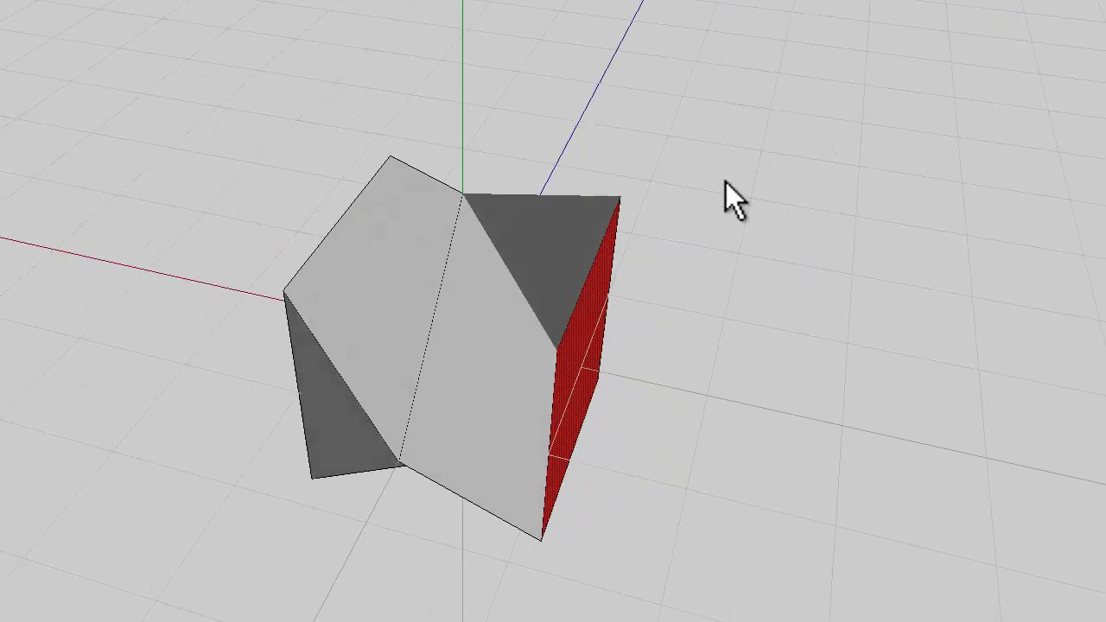
{"action": "middle_click_drag", "start_coordinate": [471, 144], "coordinate": [554, 320]}
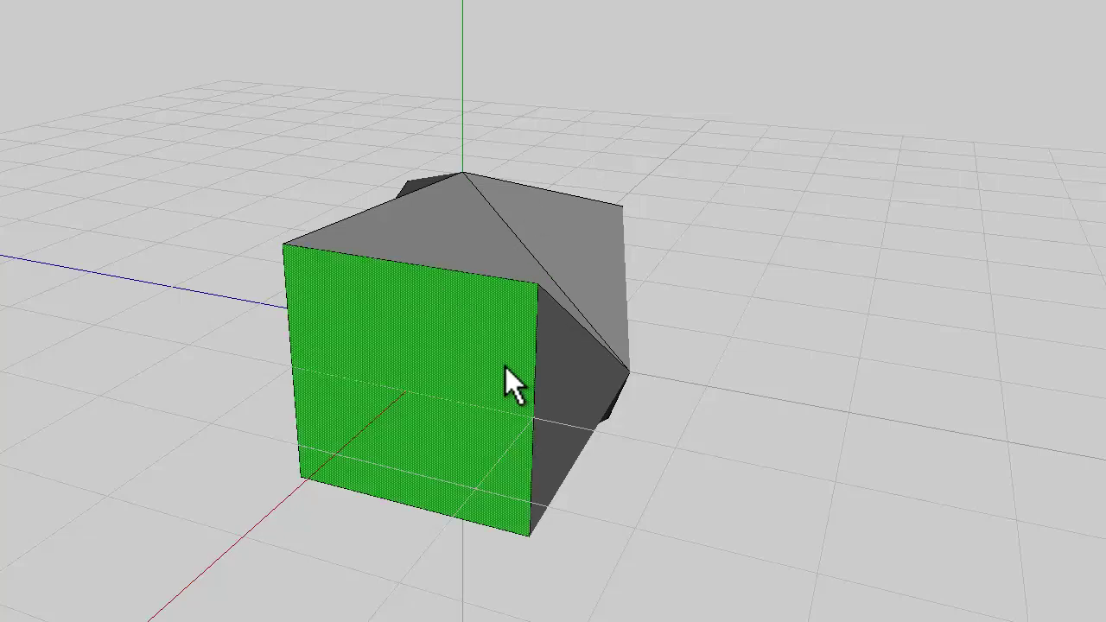
{"action": "middle_click_drag", "start_coordinate": [676, 163], "coordinate": [589, 367]}
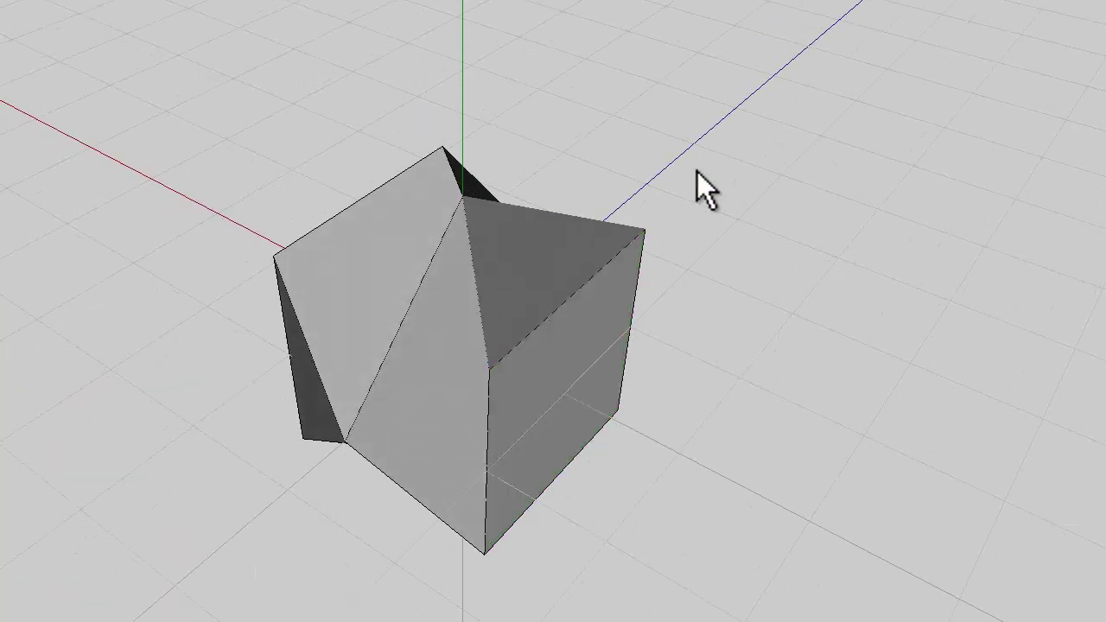
{"action": "middle_click_drag", "start_coordinate": [698, 171], "coordinate": [574, 362]}
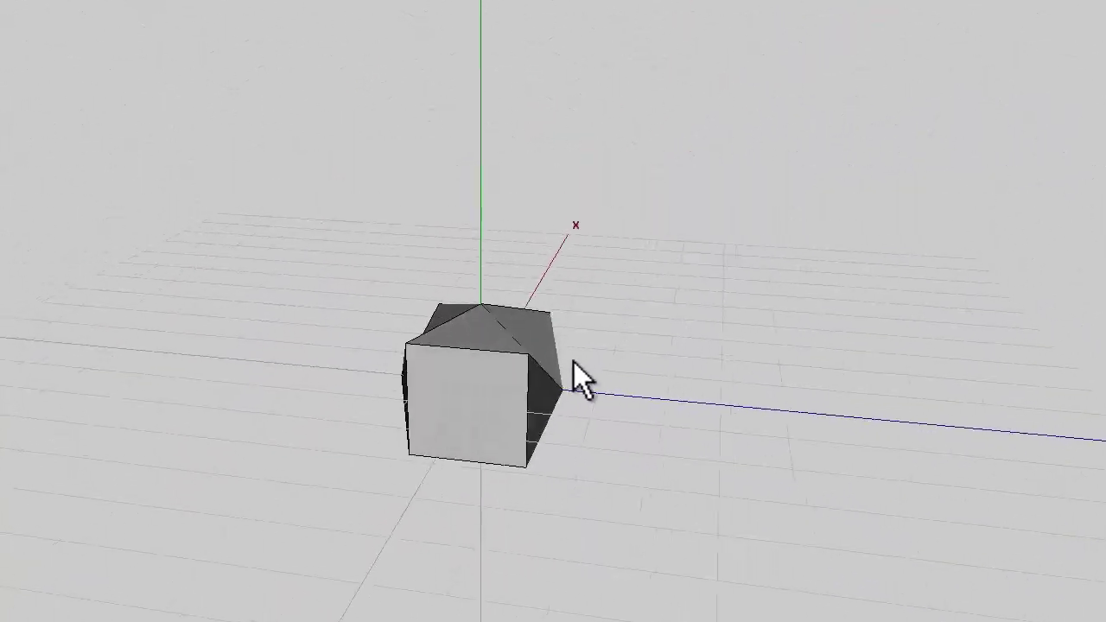
{"action": "left_click", "coordinate": [560, 47]}
{"action": "left_click", "coordinate": [566, 446]}
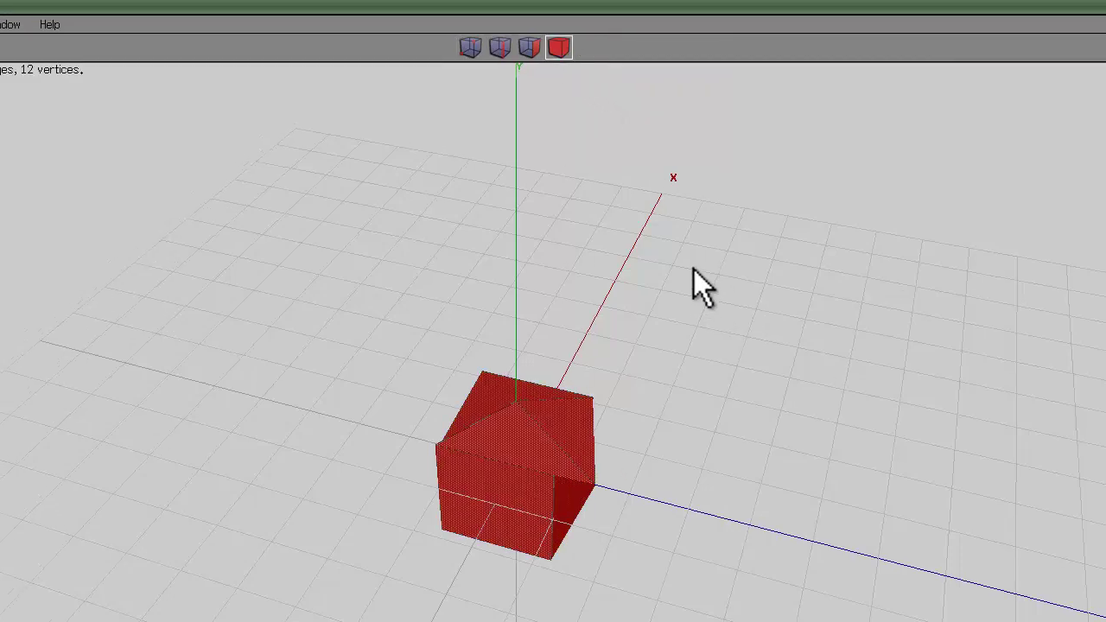
{"action": "right_click", "coordinate": [694, 273]}
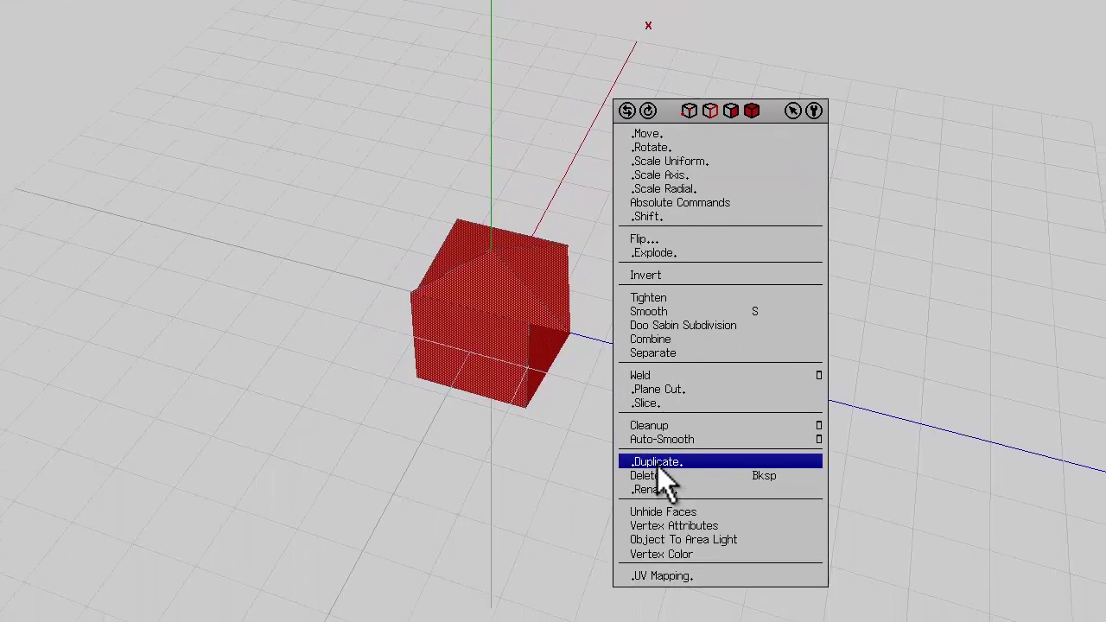
{"action": "left_click", "coordinate": [658, 465]}
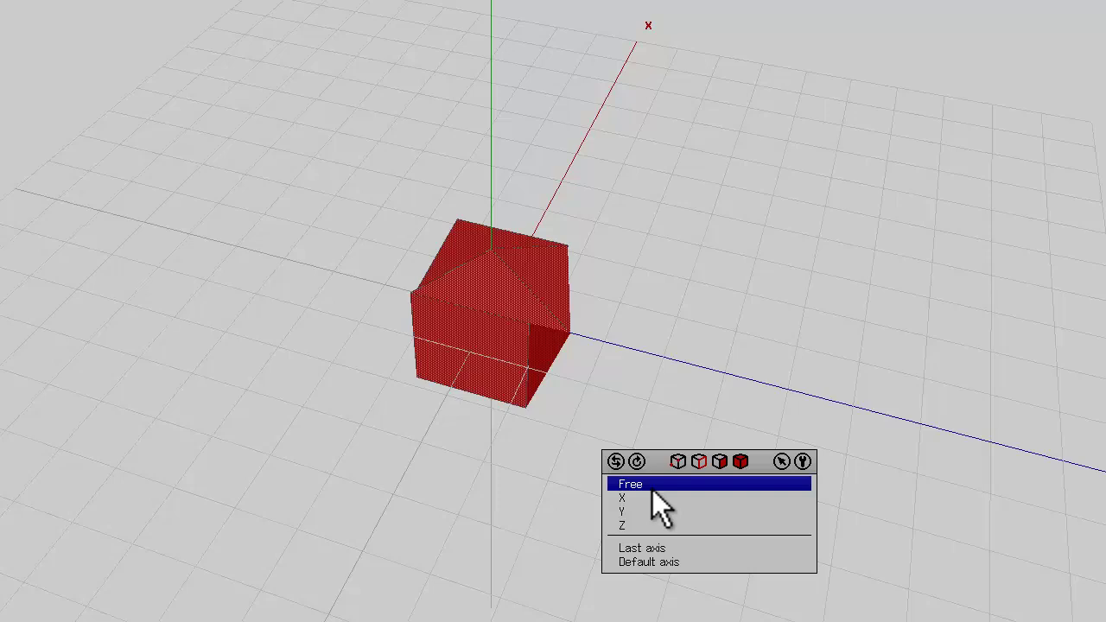
{"action": "left_click", "coordinate": [624, 529]}
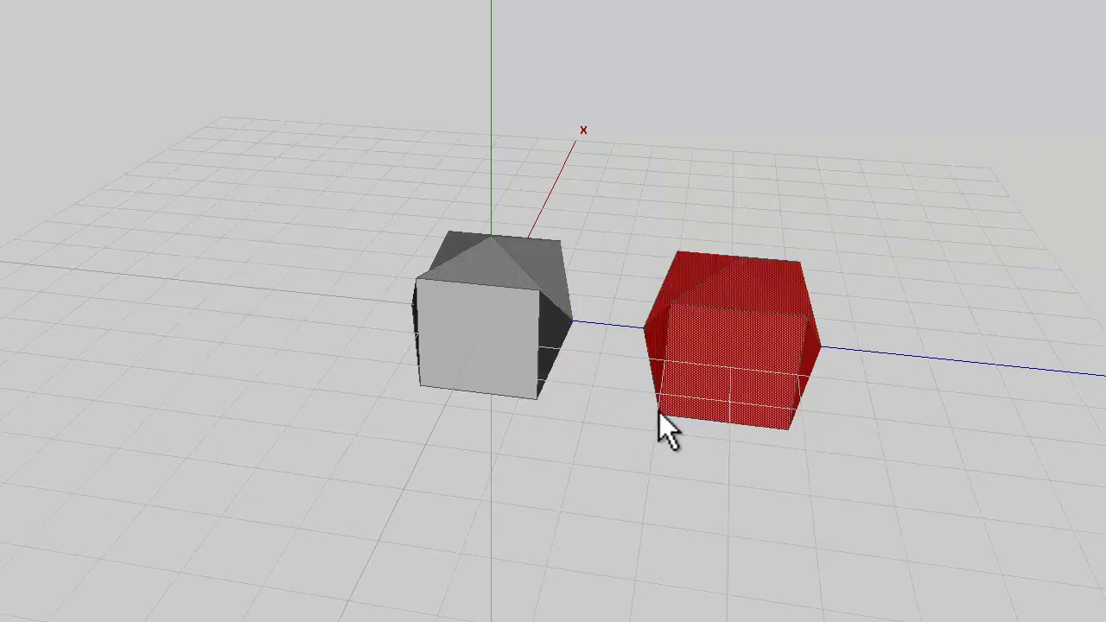
Select both twisted cubes and duplicate them upward along Y, leaving a gap of one cube height.
{"action": "key", "text": "space"}
{"action": "middle_click_drag", "start_coordinate": [582, 389], "coordinate": [582, 390]}
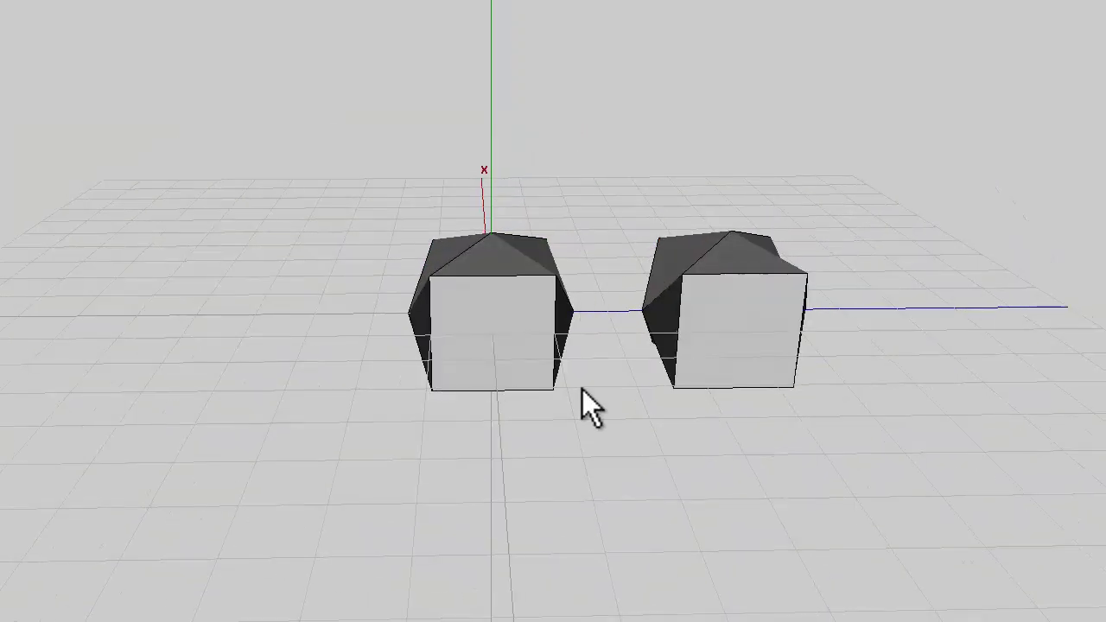
{"action": "key", "text": "ctrl+z"}
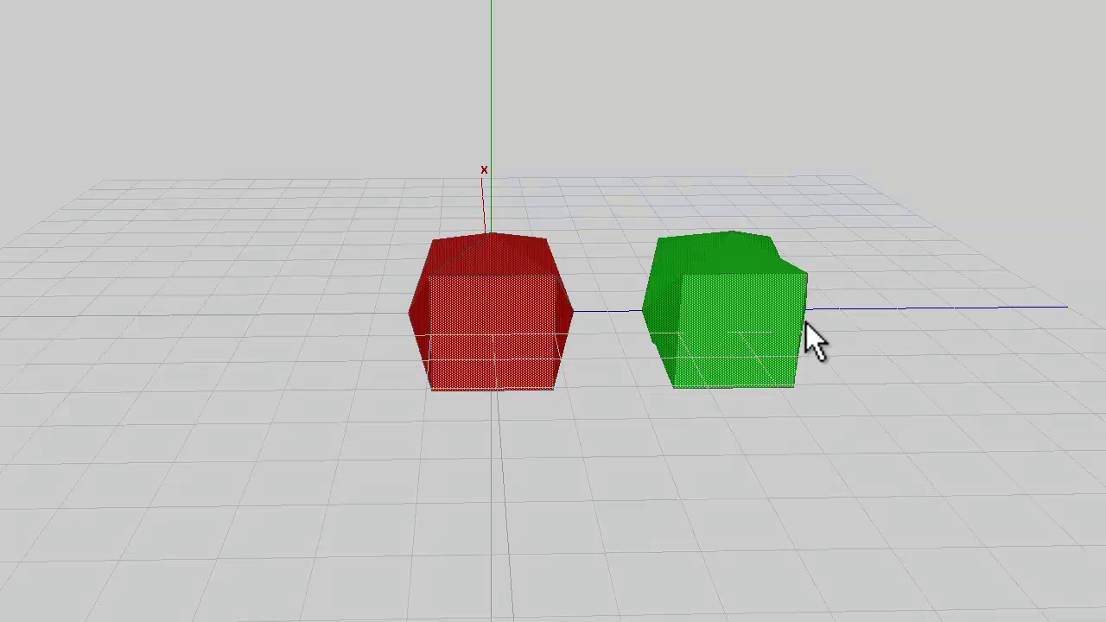
{"action": "left_click", "coordinate": [806, 323]}
{"action": "right_click", "coordinate": [563, 88]}
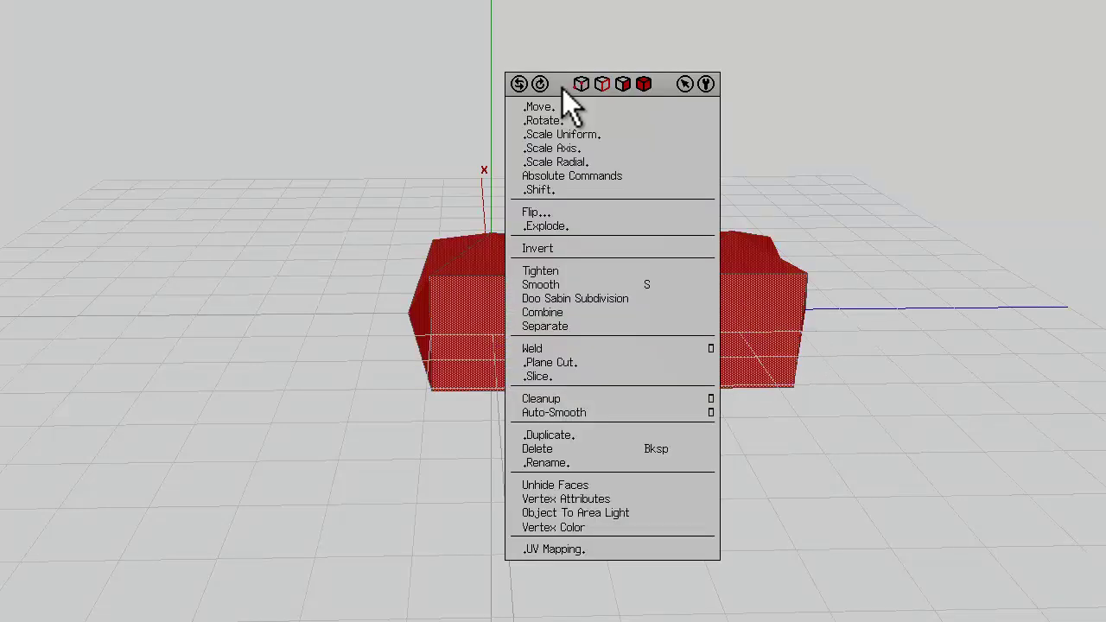
{"action": "left_click", "coordinate": [543, 439]}
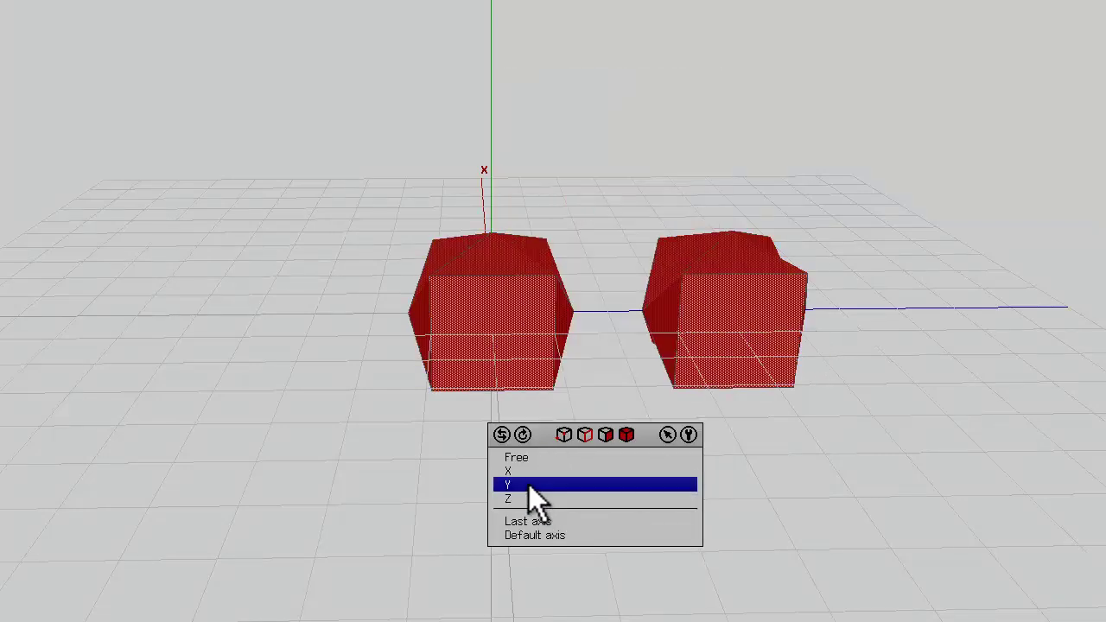
{"action": "left_click", "coordinate": [529, 485]}
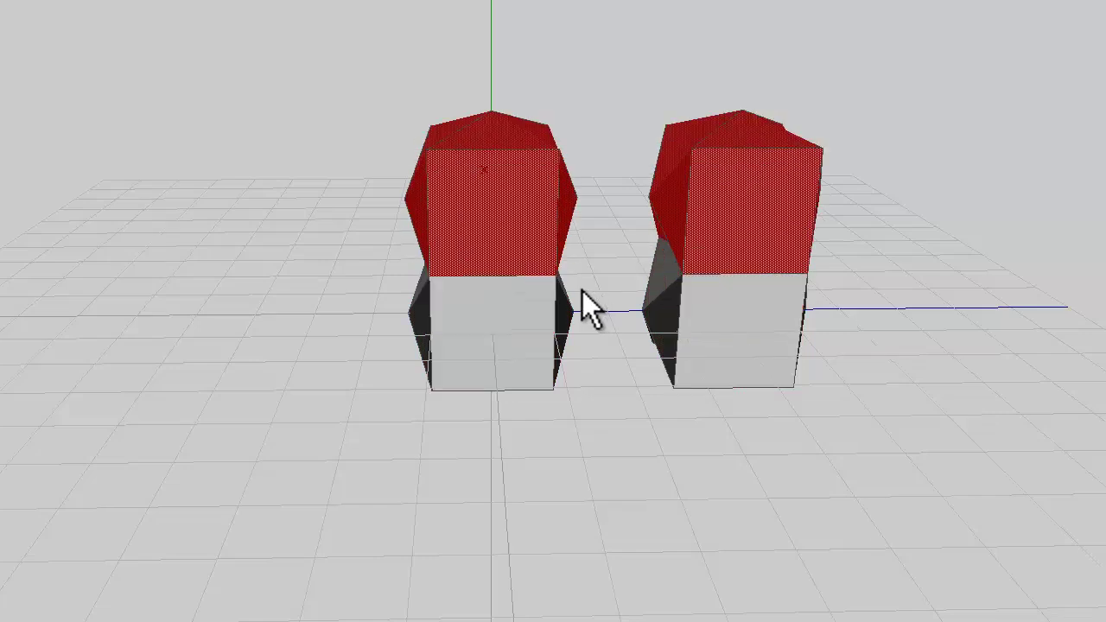
{"action": "left_click", "coordinate": [591, 291]}
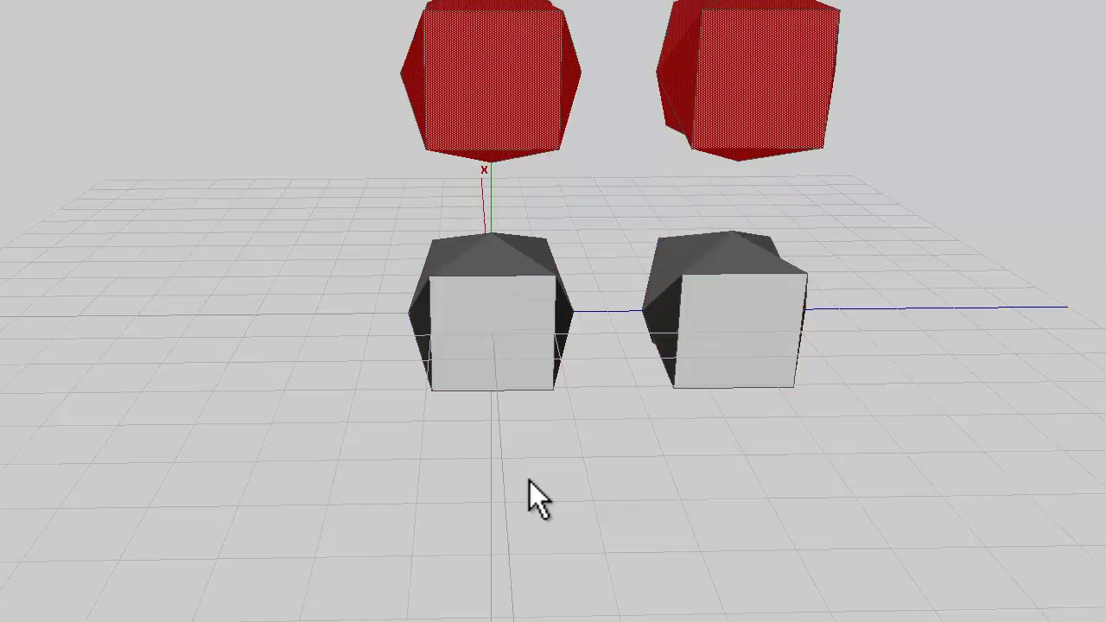
Add the two lower cubes to the selection and combine all four cubes into one object.
{"action": "middle_click_drag", "start_coordinate": [530, 481], "coordinate": [583, 293]}
{"action": "left_click", "coordinate": [749, 361]}
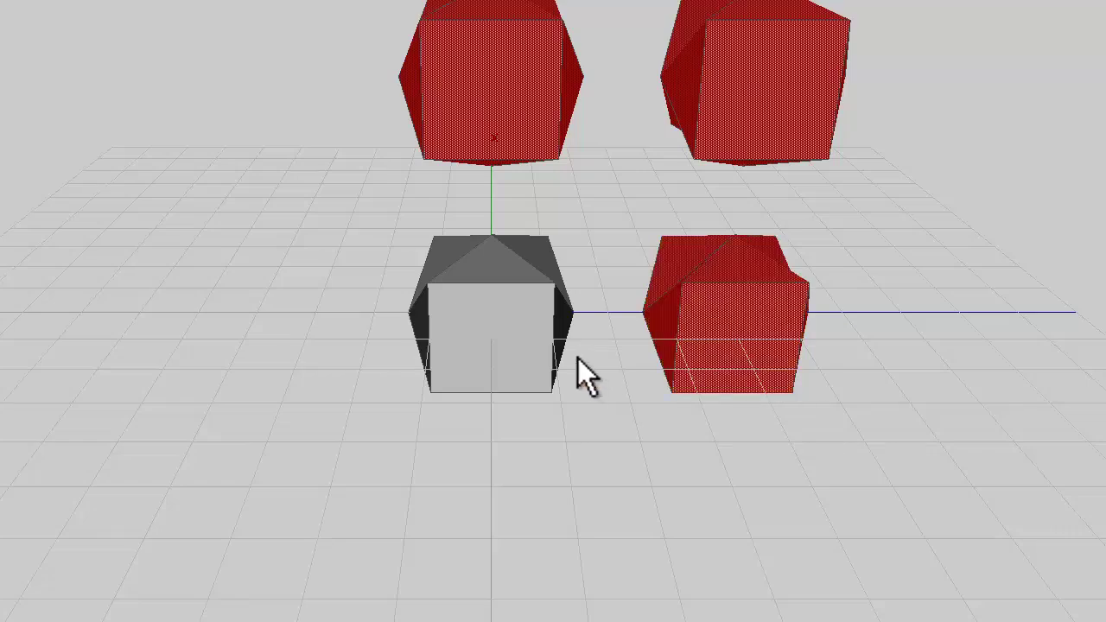
{"action": "left_click", "coordinate": [451, 289]}
{"action": "right_click", "coordinate": [452, 177]}
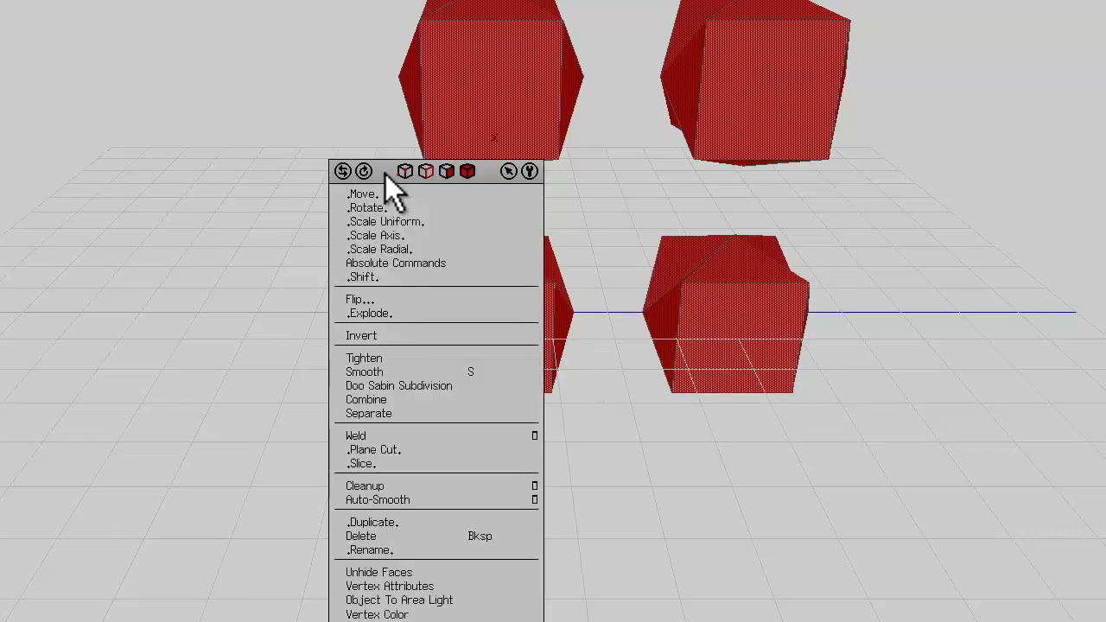
{"action": "left_click", "coordinate": [367, 413]}
{"action": "mouse_move", "coordinate": [378, 369]}
{"action": "middle_mouse_down"}
{"action": "mouse_move", "coordinate": [595, 290]}
{"action": "mouse_move", "coordinate": [385, 358]}
{"action": "middle_mouse_up"}
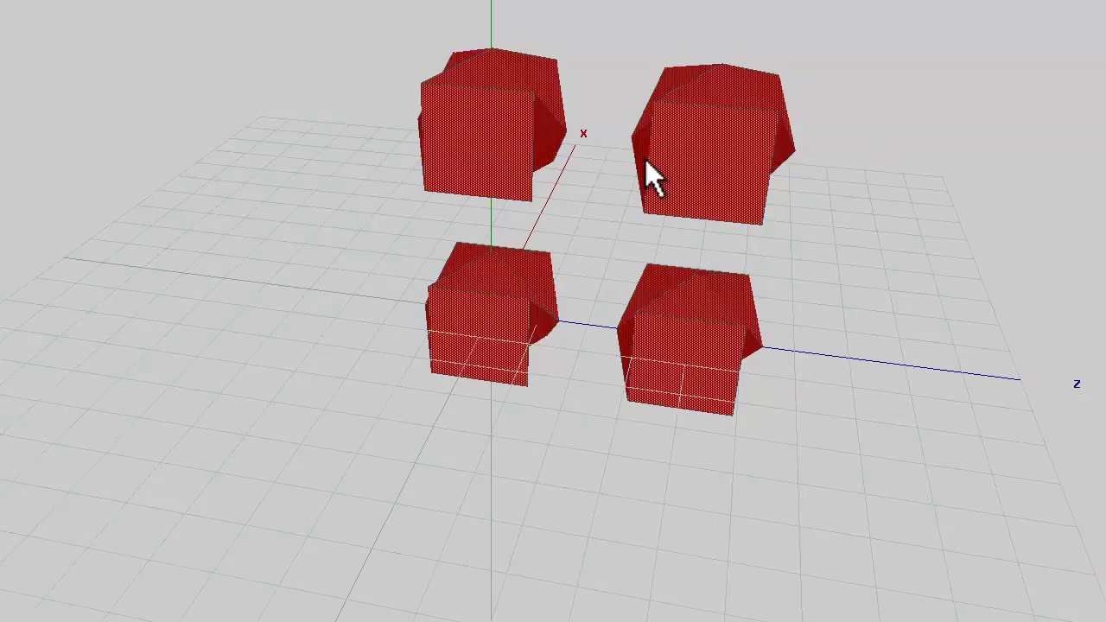
Duplicate the combined four-cube object along Z by one cube width so the copies fill the gaps in each row.
{"action": "right_click", "coordinate": [242, 78]}
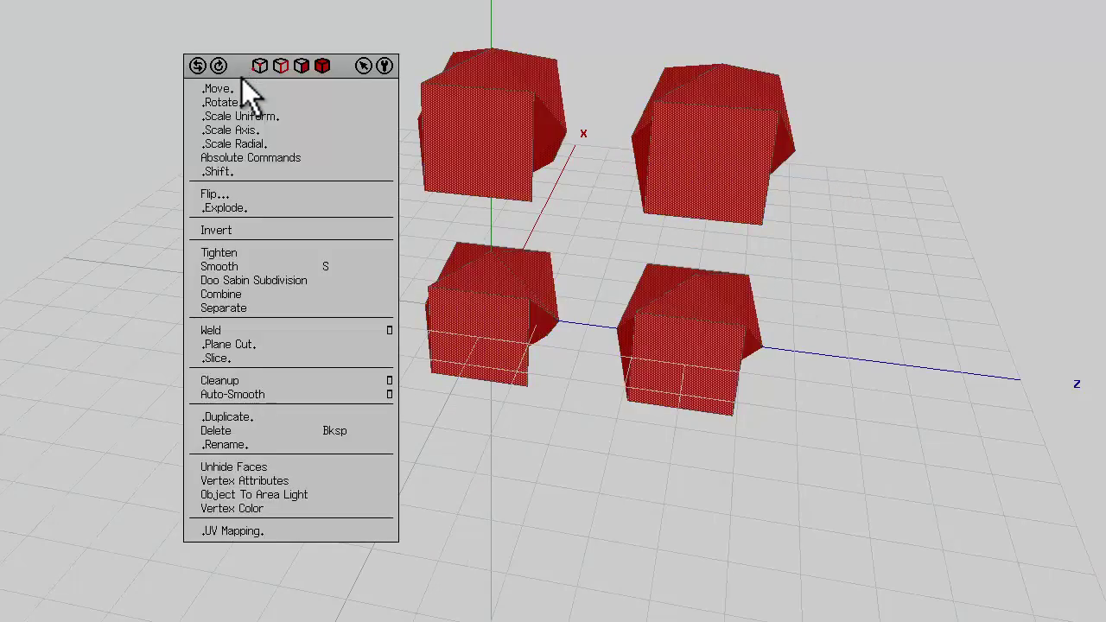
{"action": "left_click", "coordinate": [256, 417]}
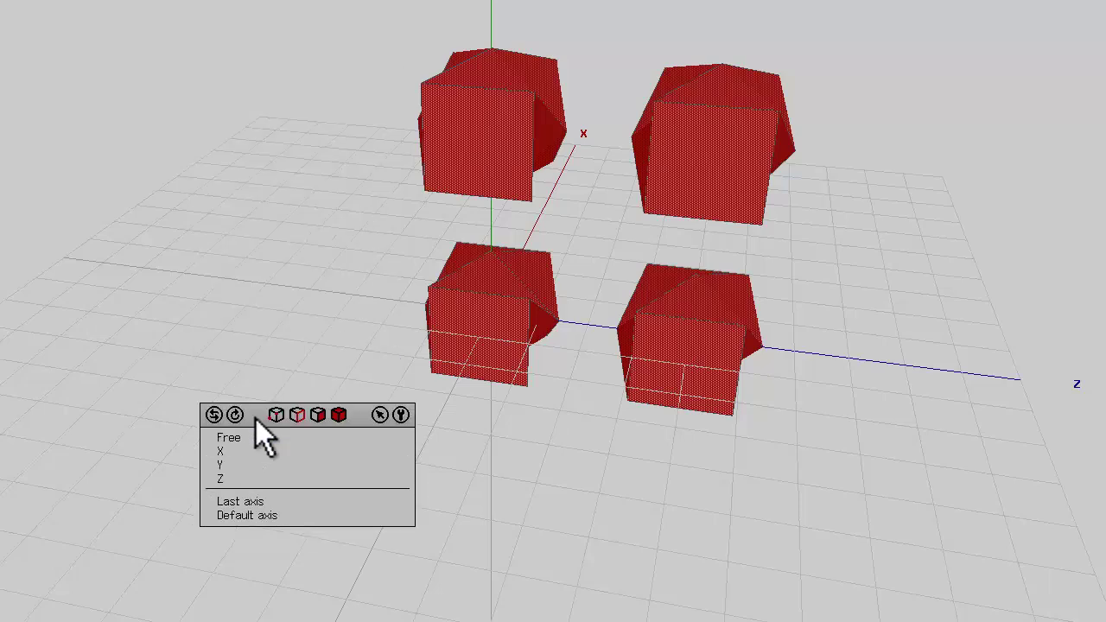
{"action": "left_click", "coordinate": [240, 481]}
{"action": "left_click", "coordinate": [583, 291]}
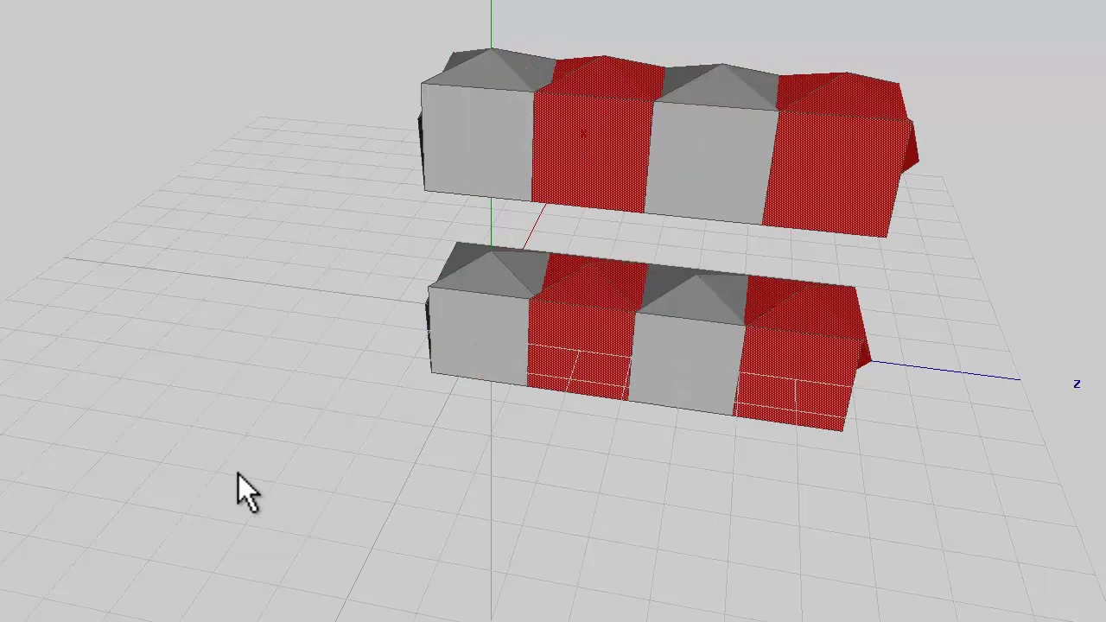
Rotate the duplicated four-cube object a quarter turn about the Z axis.
{"action": "middle_click", "coordinate": [254, 348]}
{"action": "left_click", "coordinate": [583, 292]}
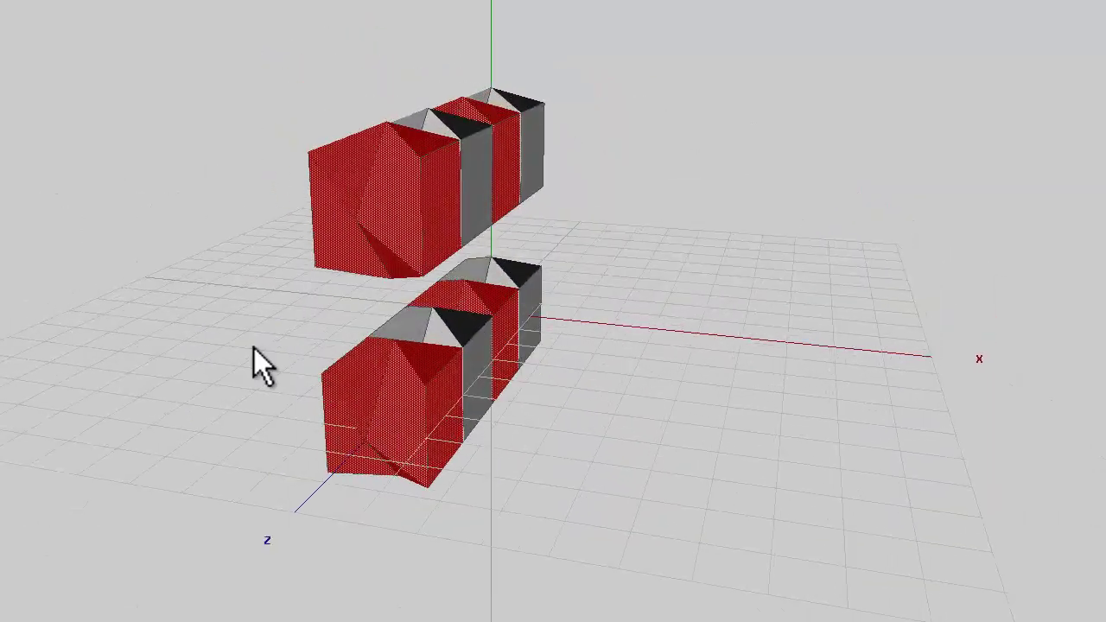
{"action": "right_click", "coordinate": [679, 76]}
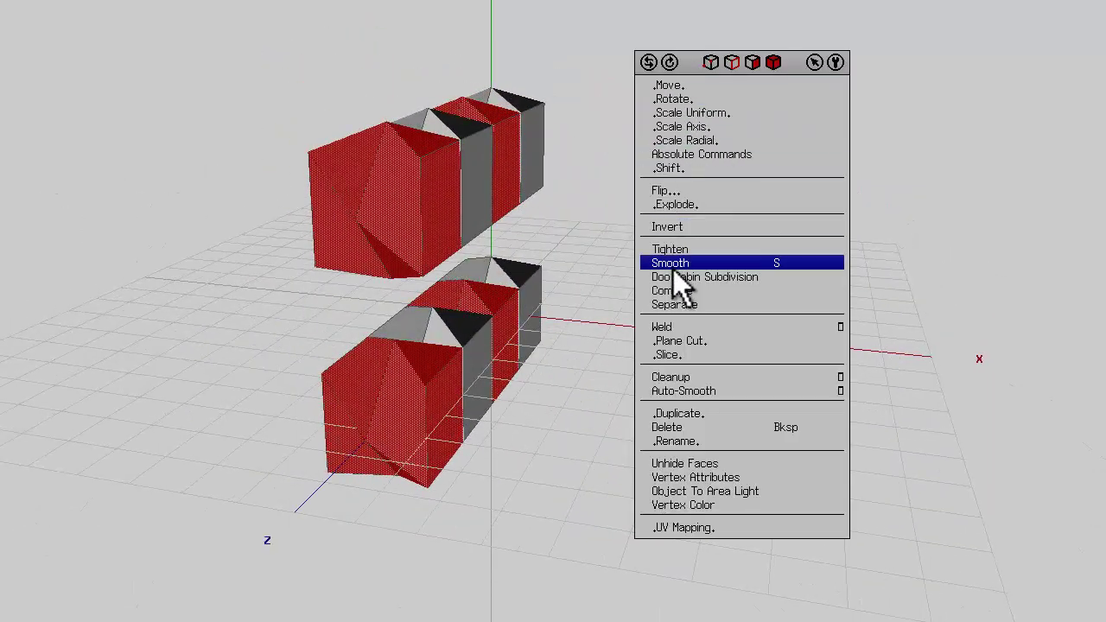
{"action": "left_click", "coordinate": [692, 97]}
{"action": "left_click", "coordinate": [692, 155]}
{"action": "left_click", "coordinate": [586, 292]}
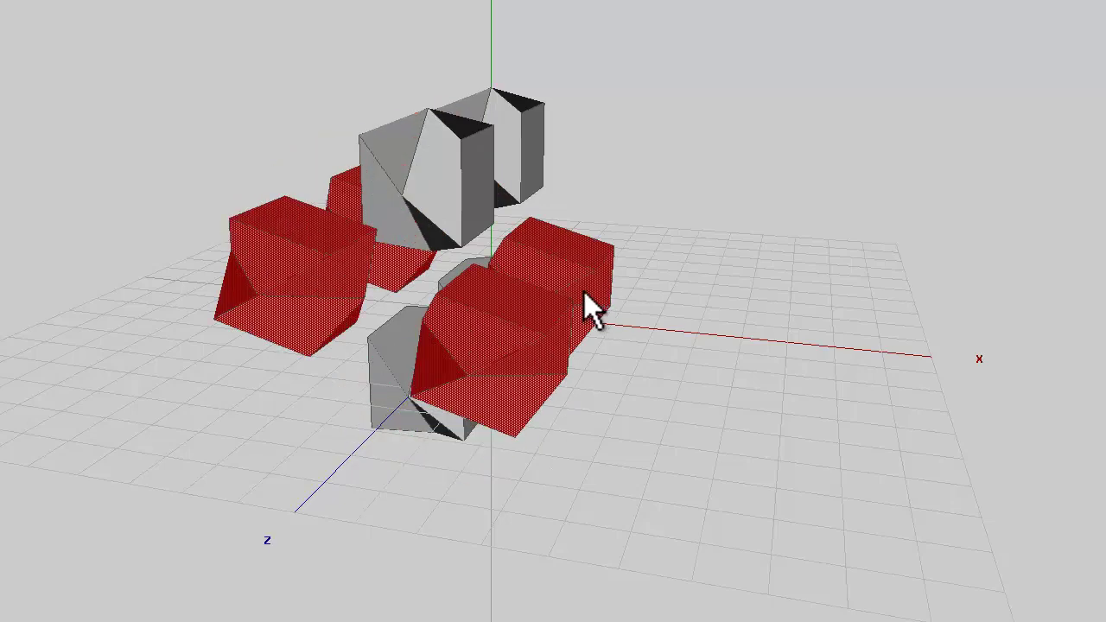
Duplicate the rotated four-cube object along Z by one cube width toward the origin, filling the gaps between its cubes.
{"action": "middle_click_drag", "start_coordinate": [582, 291], "coordinate": [717, 177]}
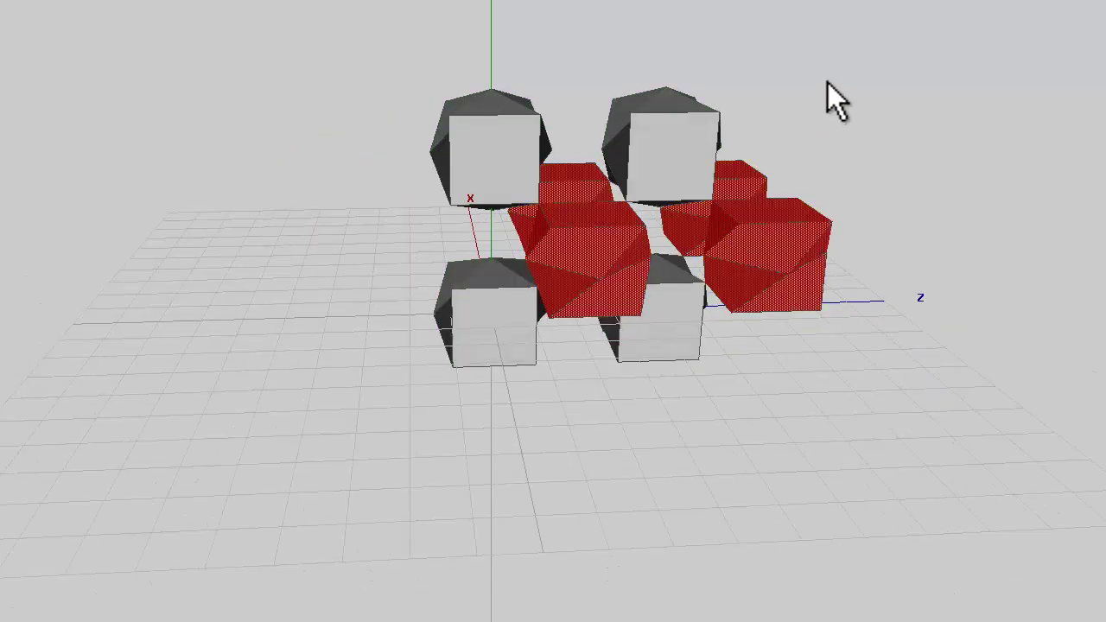
{"action": "right_click", "coordinate": [828, 83]}
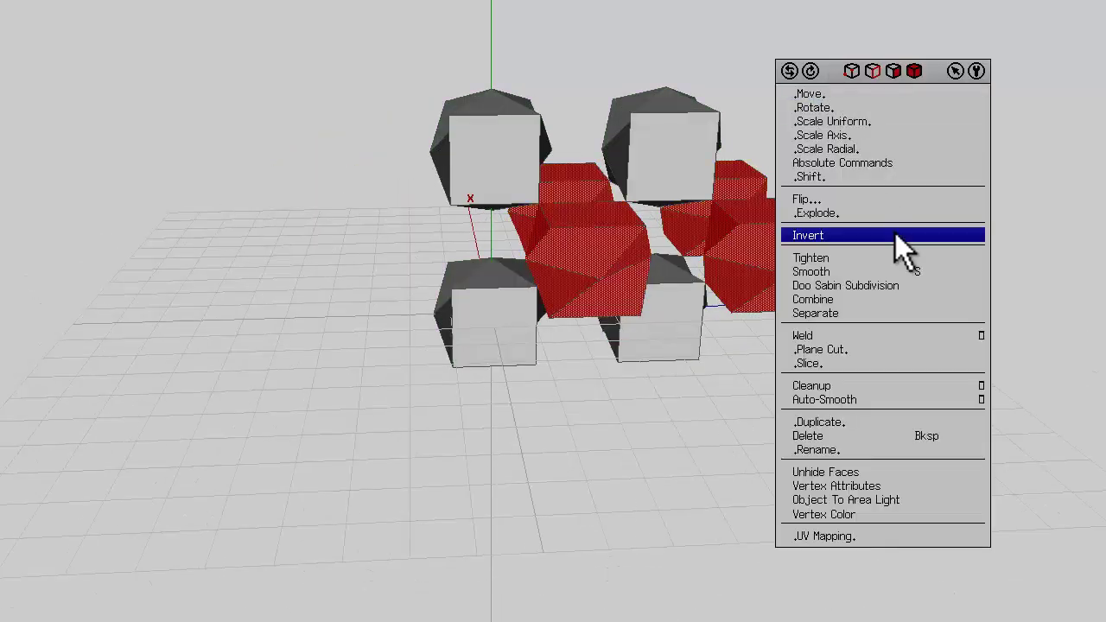
{"action": "left_click", "coordinate": [844, 427]}
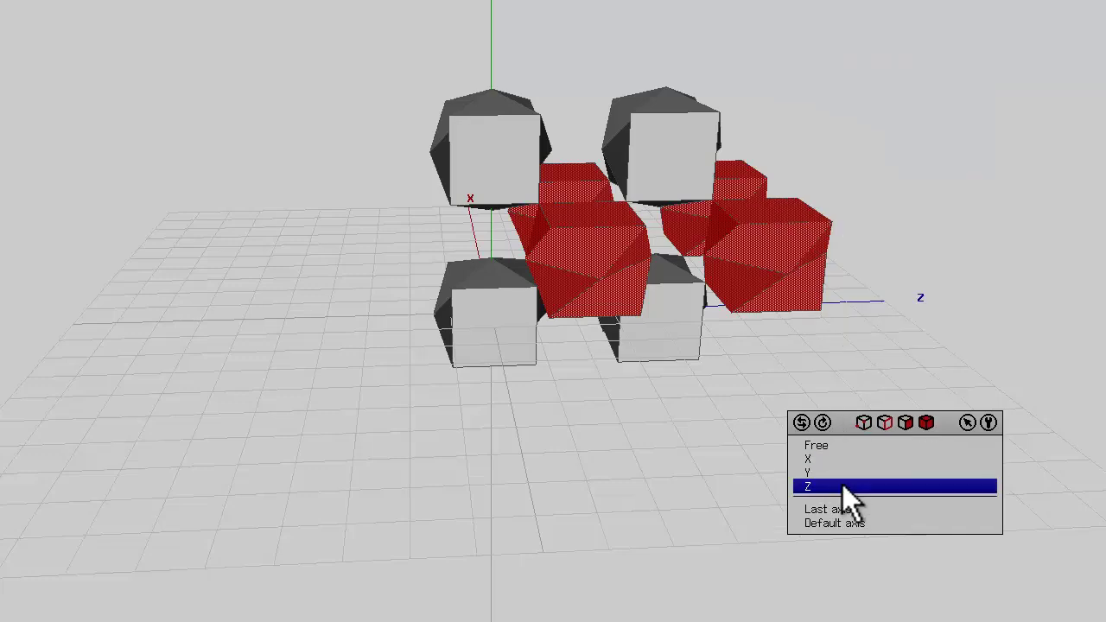
{"action": "left_click", "coordinate": [842, 485]}
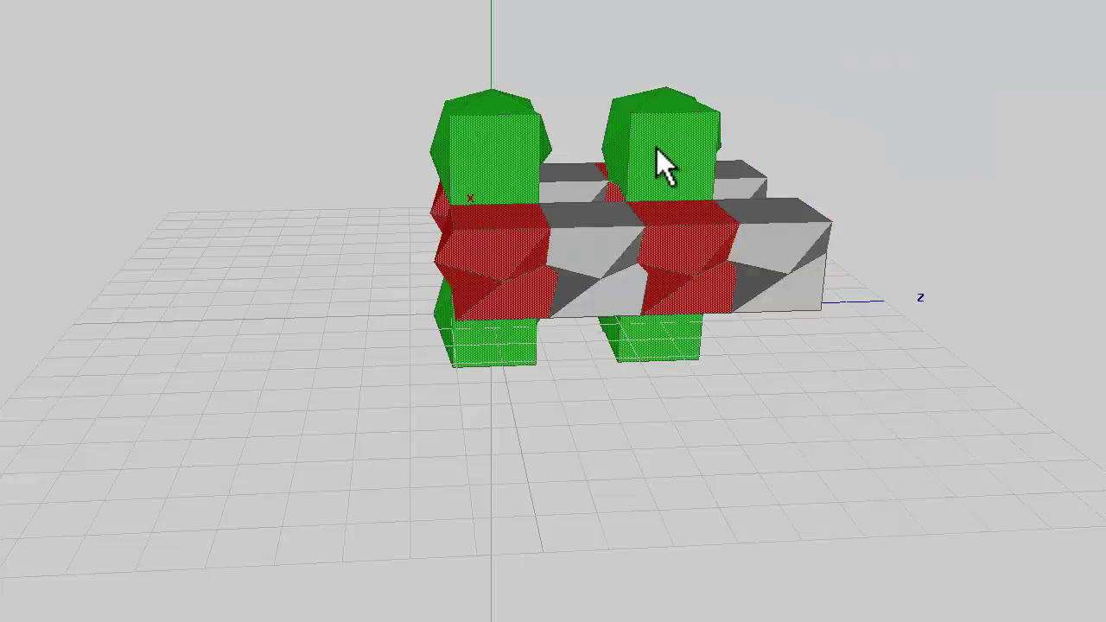
Rotate the last duplicated four-cube object a quarter turn about the X axis and clear the selection.
{"action": "right_click", "coordinate": [654, 34]}
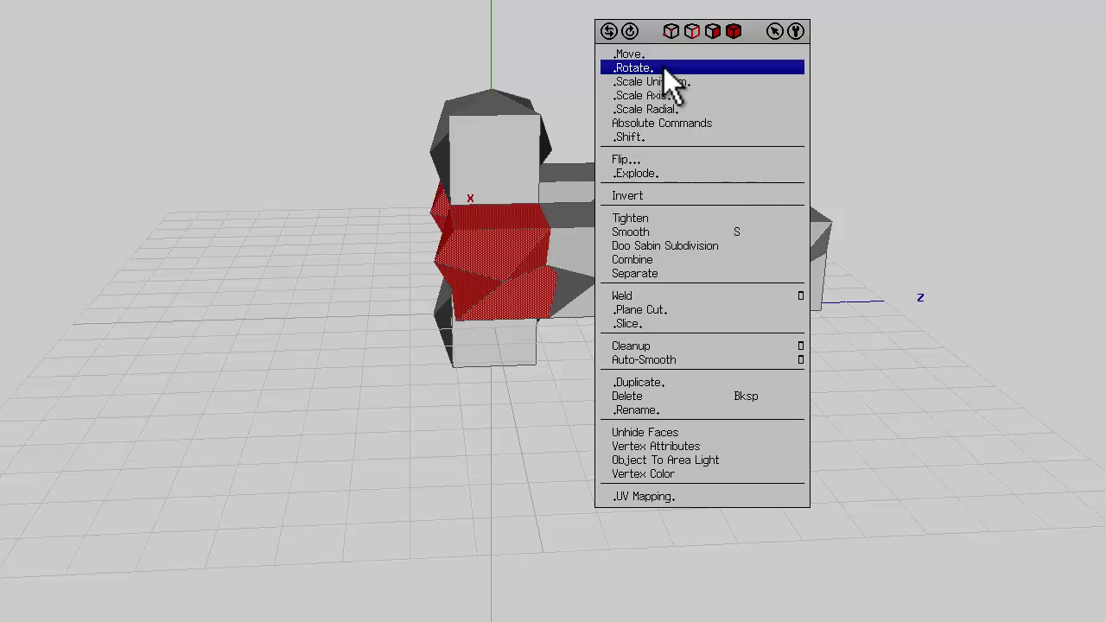
{"action": "left_click", "coordinate": [664, 67]}
{"action": "left_click", "coordinate": [658, 101]}
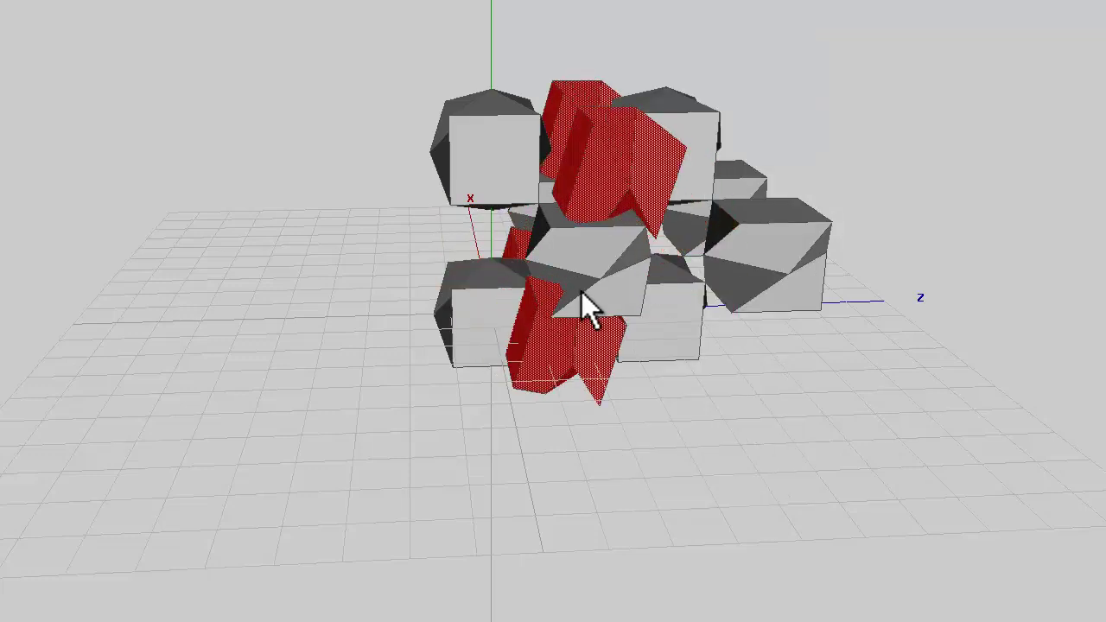
{"action": "left_click", "coordinate": [582, 292]}
{"action": "middle_click", "coordinate": [655, 99]}
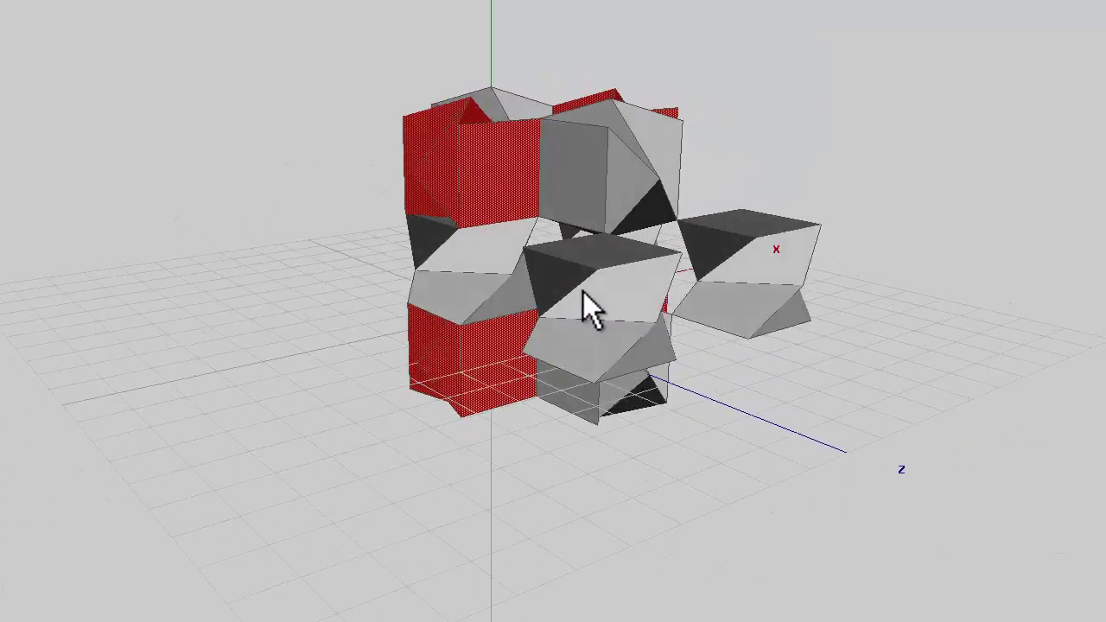
{"action": "left_click", "coordinate": [584, 292]}
{"action": "key", "text": "space"}
Move the middle-row four-cube object along Z by one cube width toward the origin, centring it between the upper and lower rows.
{"action": "left_click", "coordinate": [571, 267]}
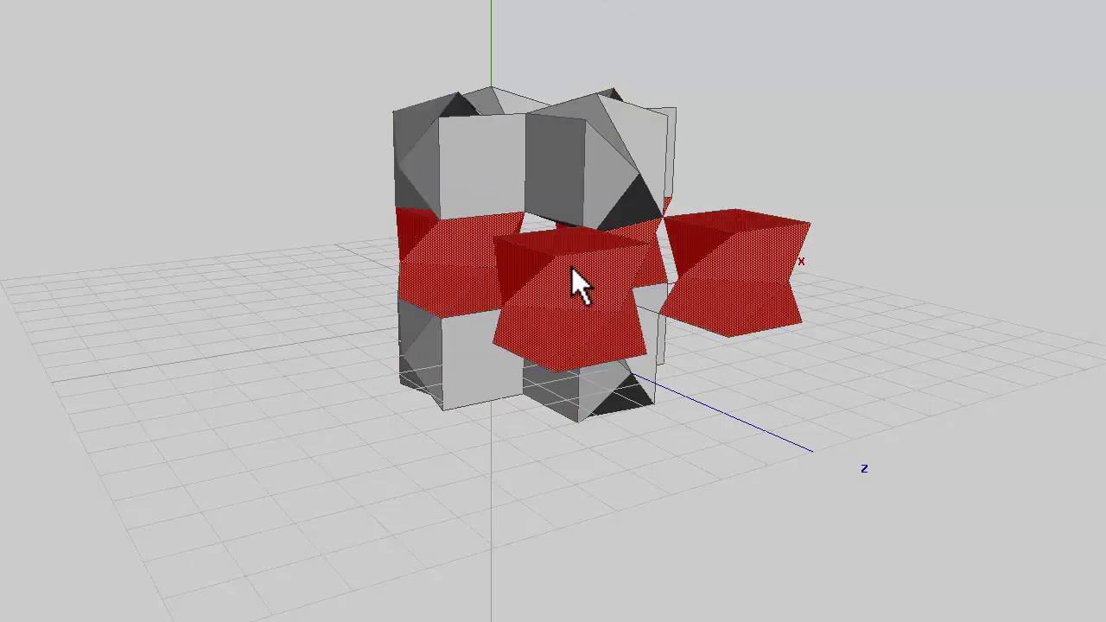
{"action": "middle_click_drag", "start_coordinate": [571, 267], "coordinate": [811, 95]}
{"action": "right_click", "coordinate": [811, 96]}
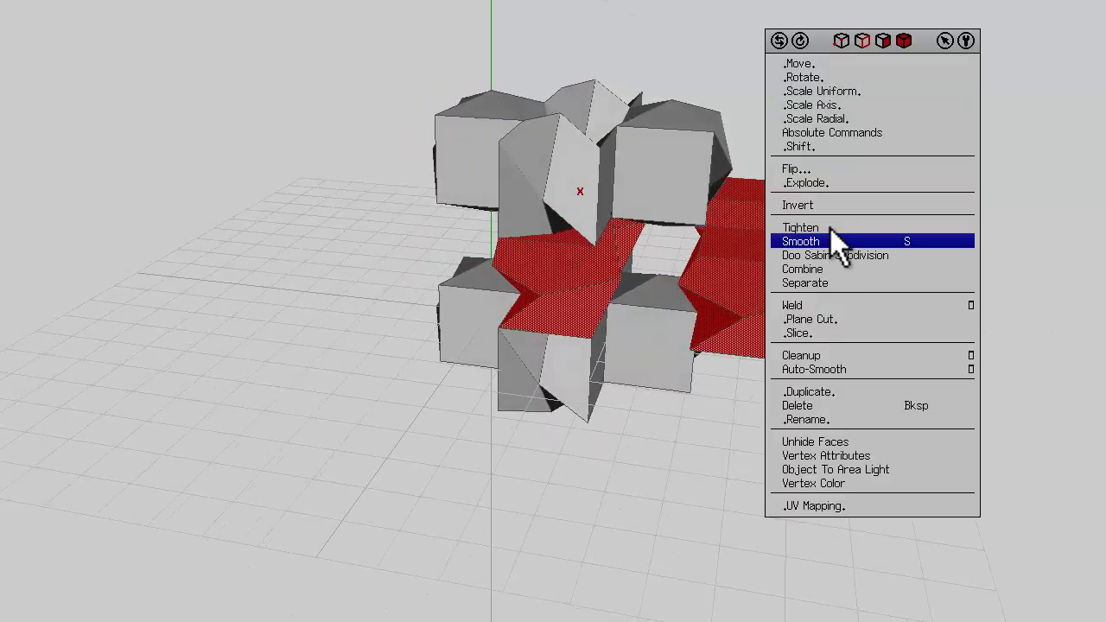
{"action": "left_click", "coordinate": [832, 74]}
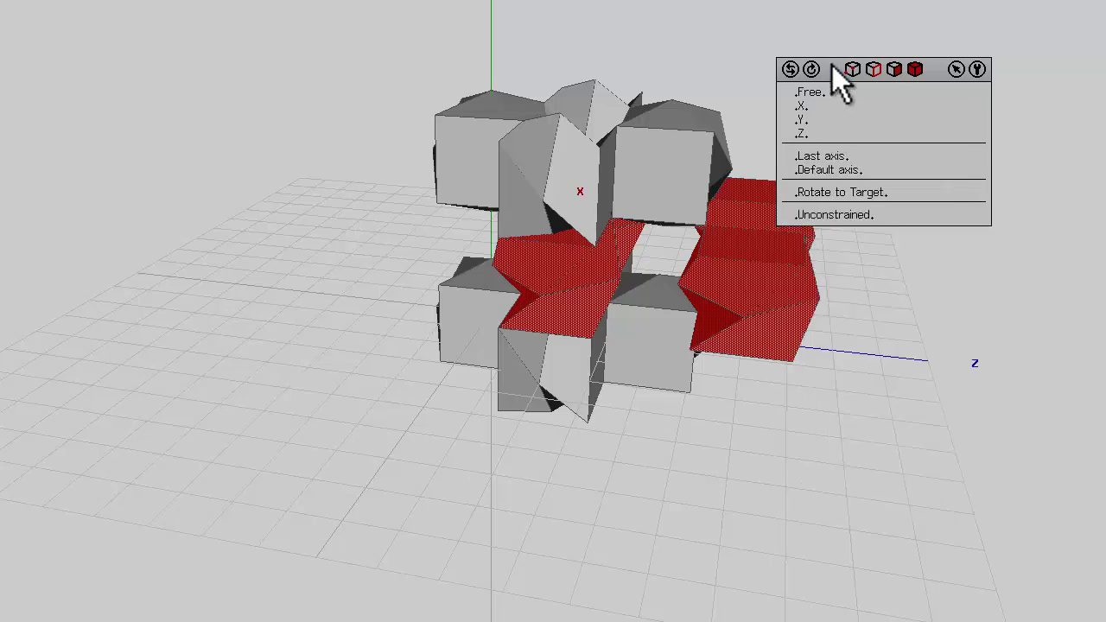
{"action": "right_click", "coordinate": [815, 24]}
{"action": "left_click", "coordinate": [814, 40]}
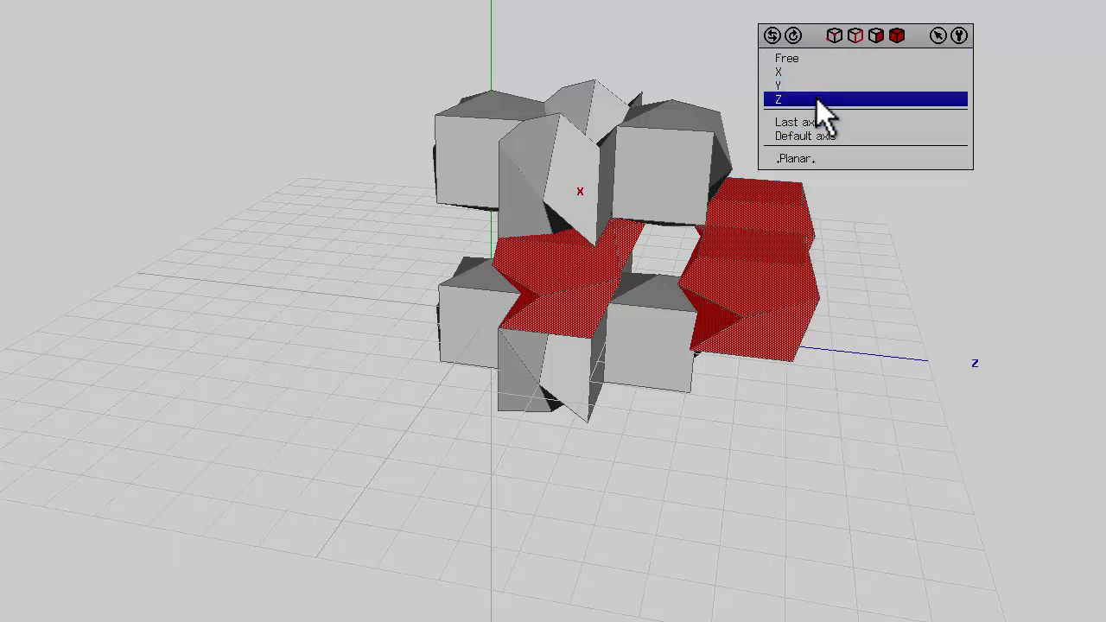
{"action": "left_click", "coordinate": [816, 98]}
{"action": "left_click", "coordinate": [580, 291]}
{"action": "middle_click_drag", "start_coordinate": [817, 99], "coordinate": [584, 292]}
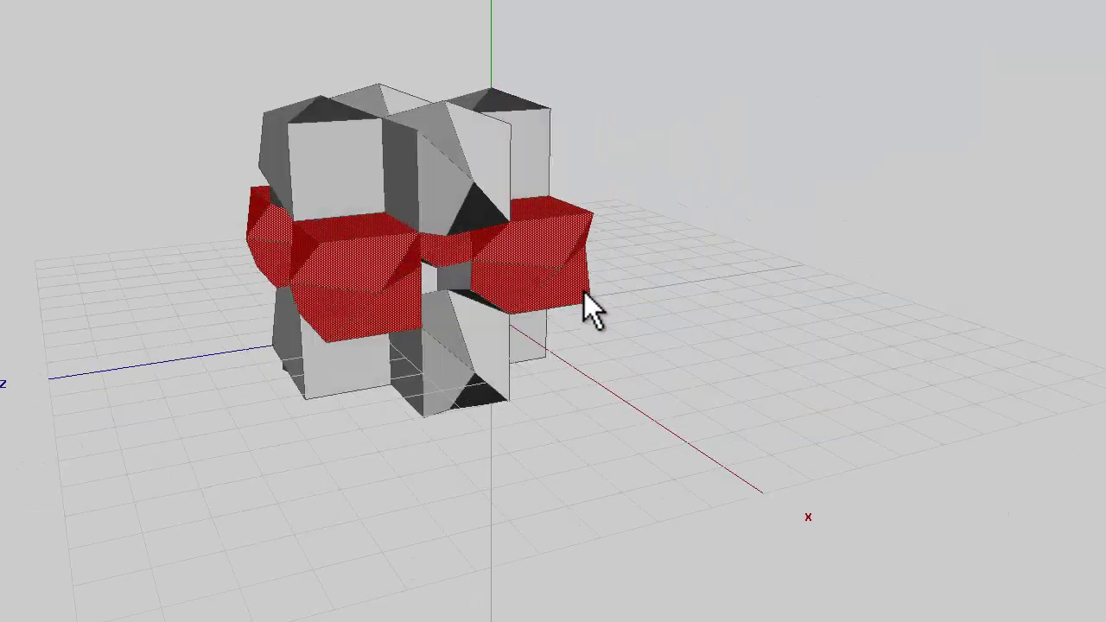
{"action": "left_click", "coordinate": [579, 290]}
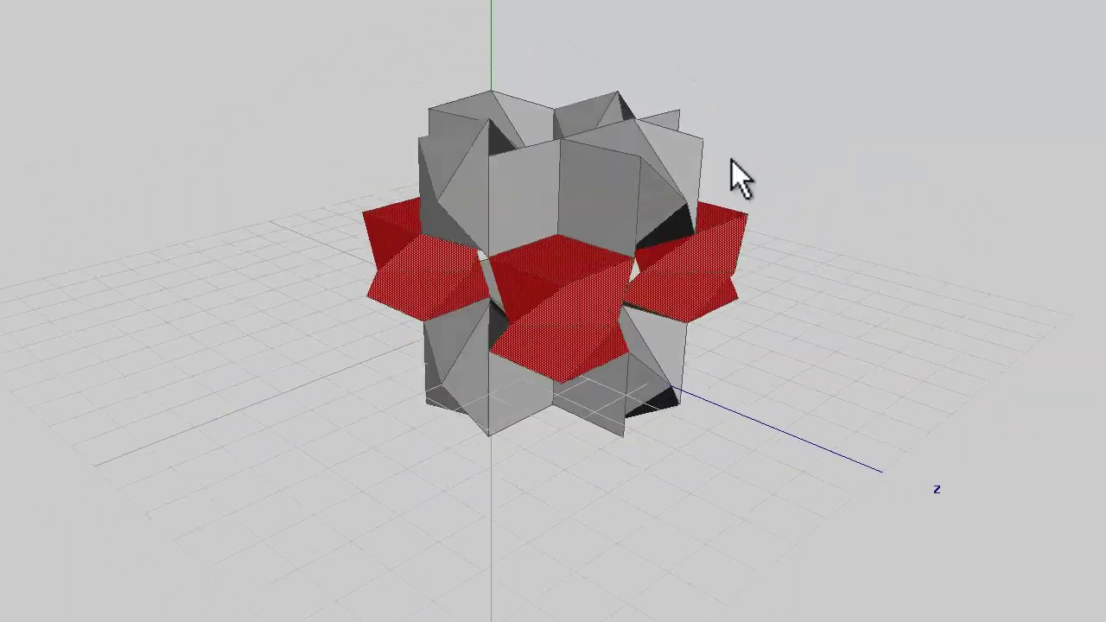
Deselect the four-cube object and create a plain default cube at the origin.
{"action": "key", "text": "space"}
{"action": "middle_click", "coordinate": [605, 367]}
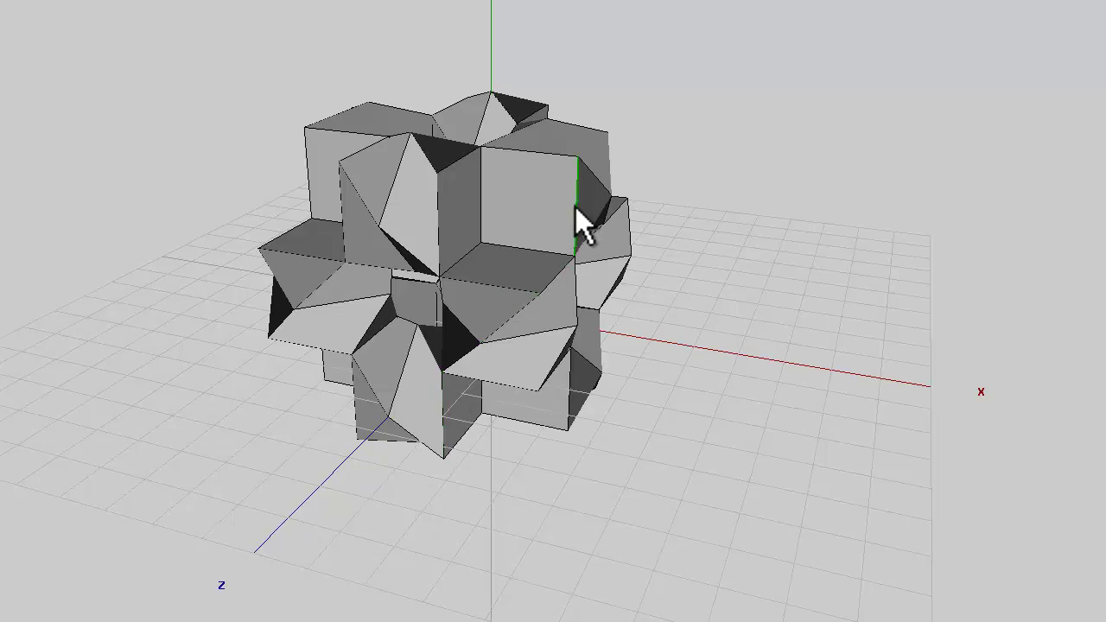
{"action": "middle_click", "coordinate": [582, 292]}
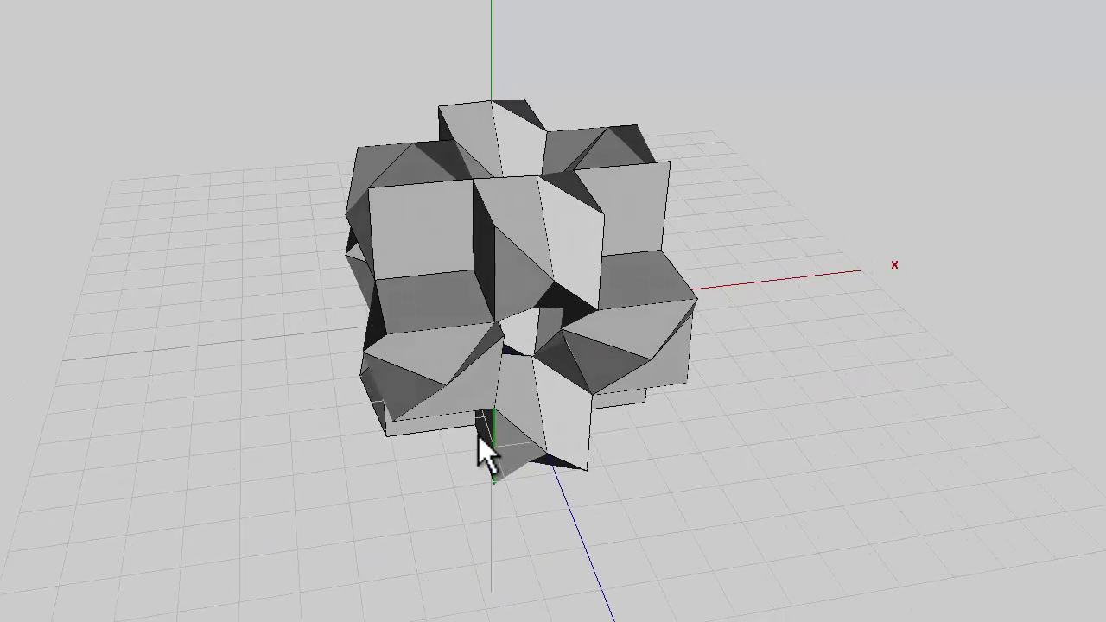
{"action": "left_click", "coordinate": [616, 14]}
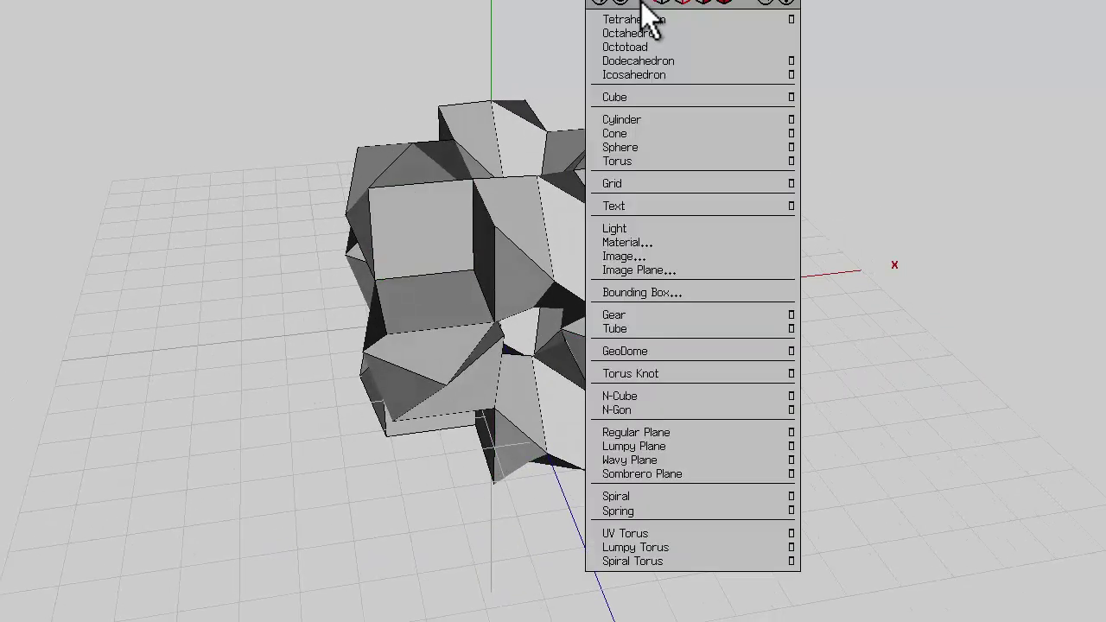
{"action": "left_click", "coordinate": [635, 102]}
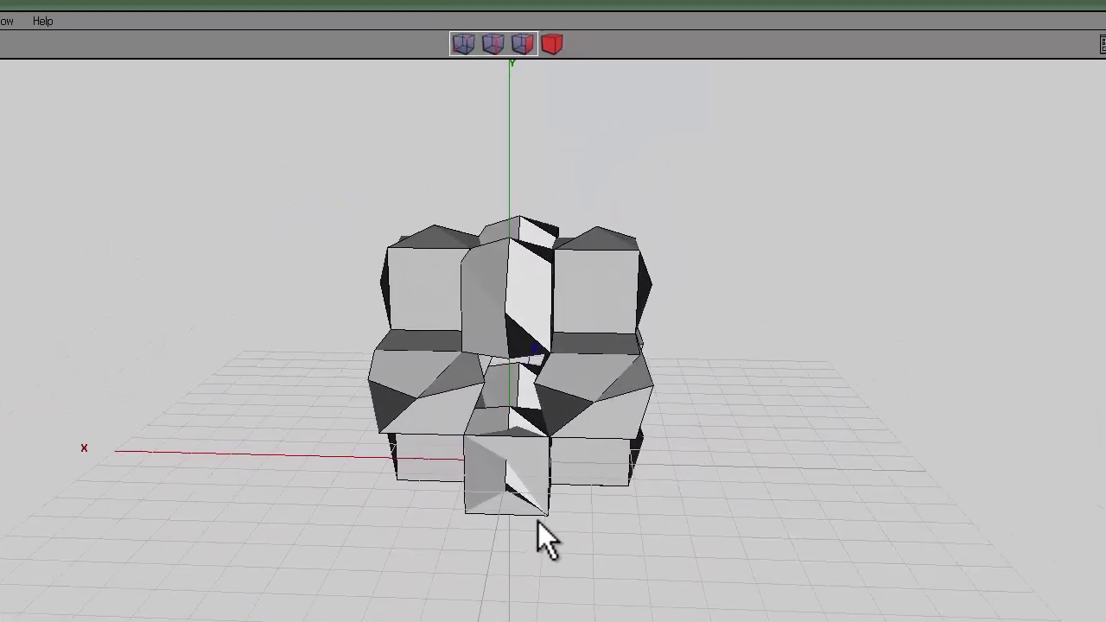
Move the new plain cube along X by one cube width into the empty lower corner of the arrangement.
{"action": "left_click", "coordinate": [524, 529]}
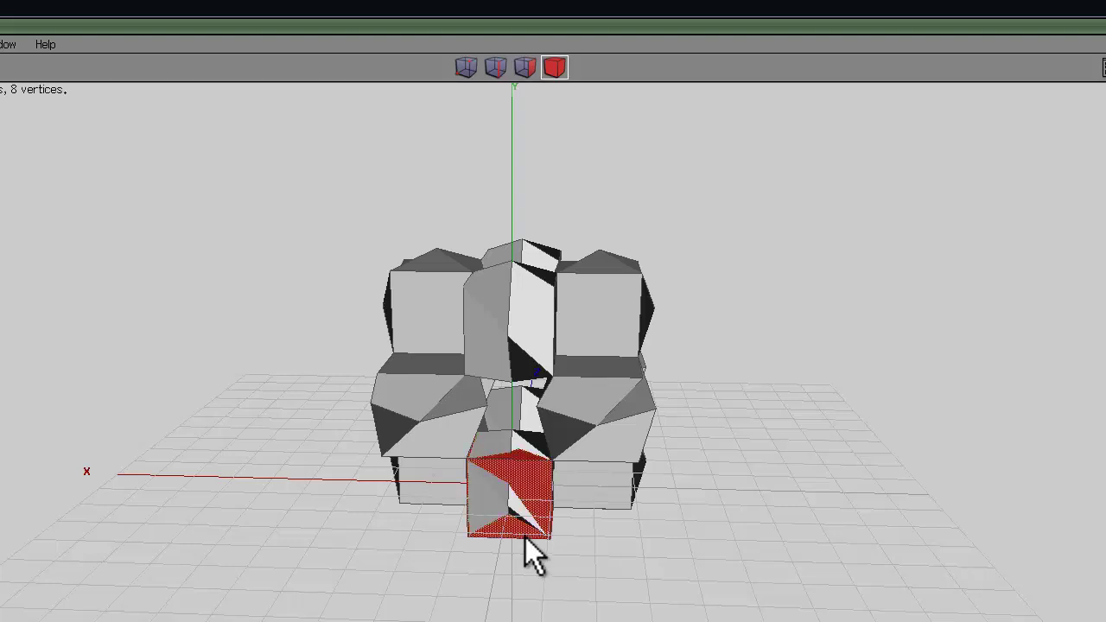
{"action": "right_click", "coordinate": [734, 209]}
{"action": "left_click", "coordinate": [746, 198]}
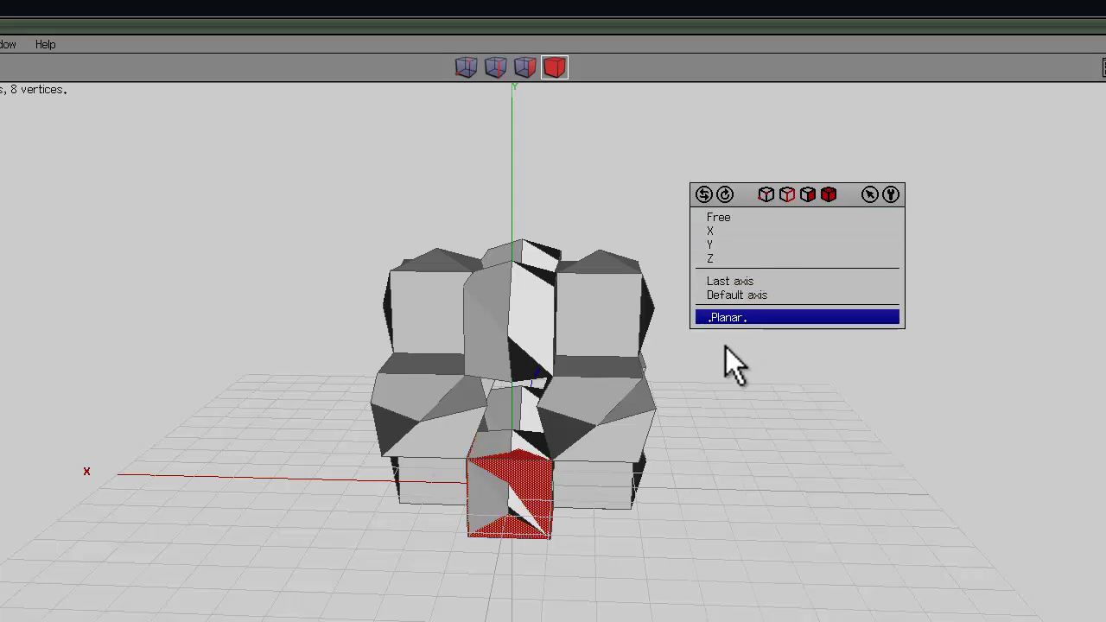
{"action": "left_click", "coordinate": [726, 235]}
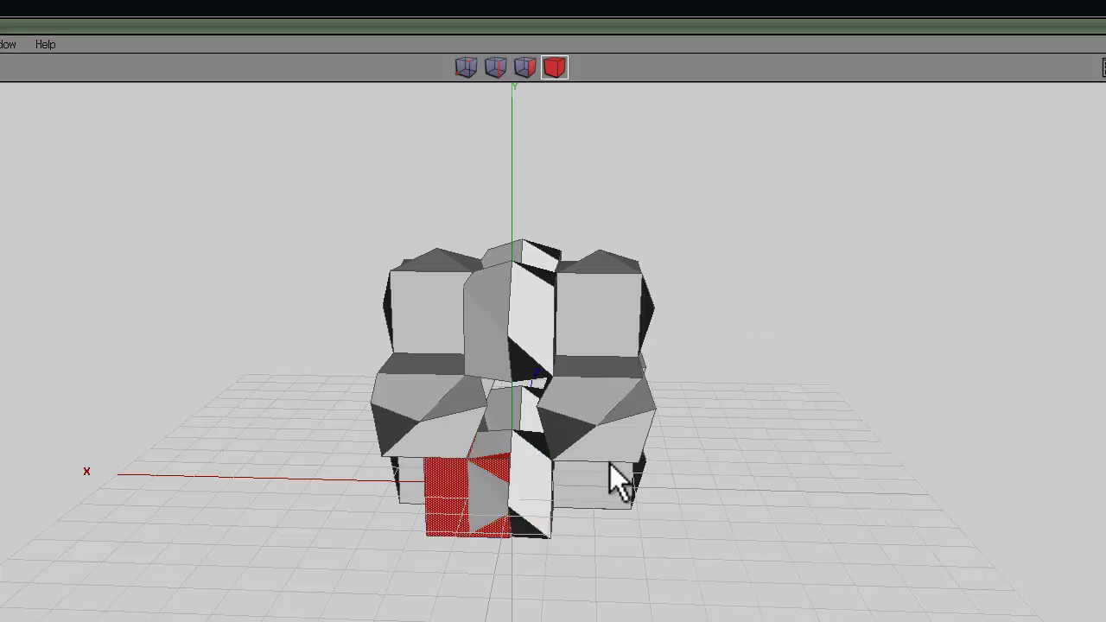
{"action": "left_click", "coordinate": [603, 464]}
Duplicate the plain corner cube along X by two cube widths into the opposite lower corner.
{"action": "right_click", "coordinate": [735, 235]}
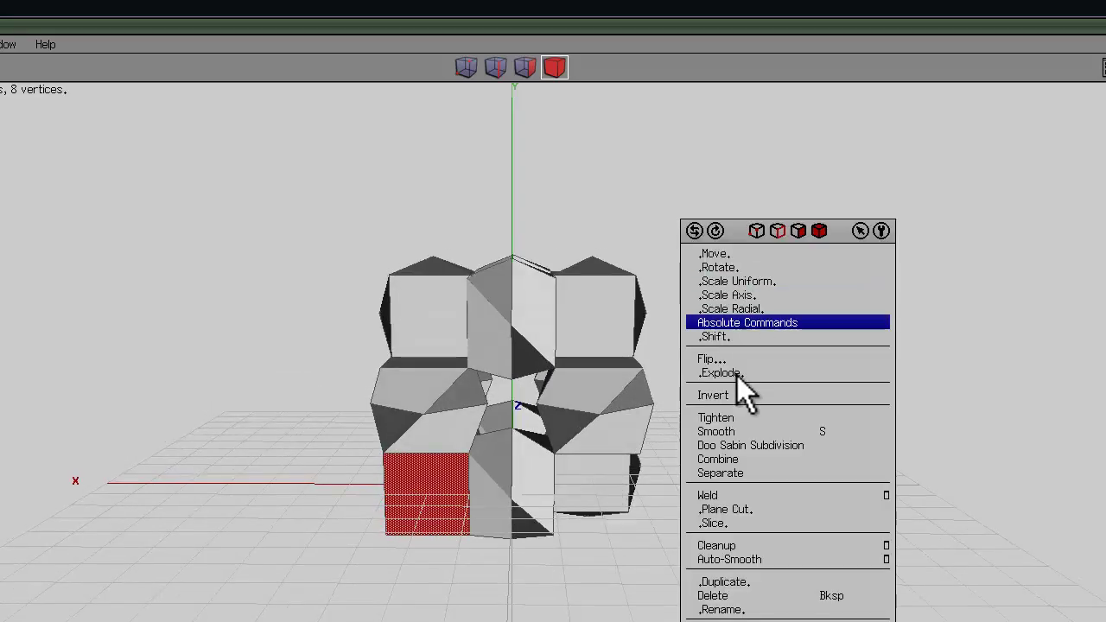
{"action": "left_click", "coordinate": [740, 580]}
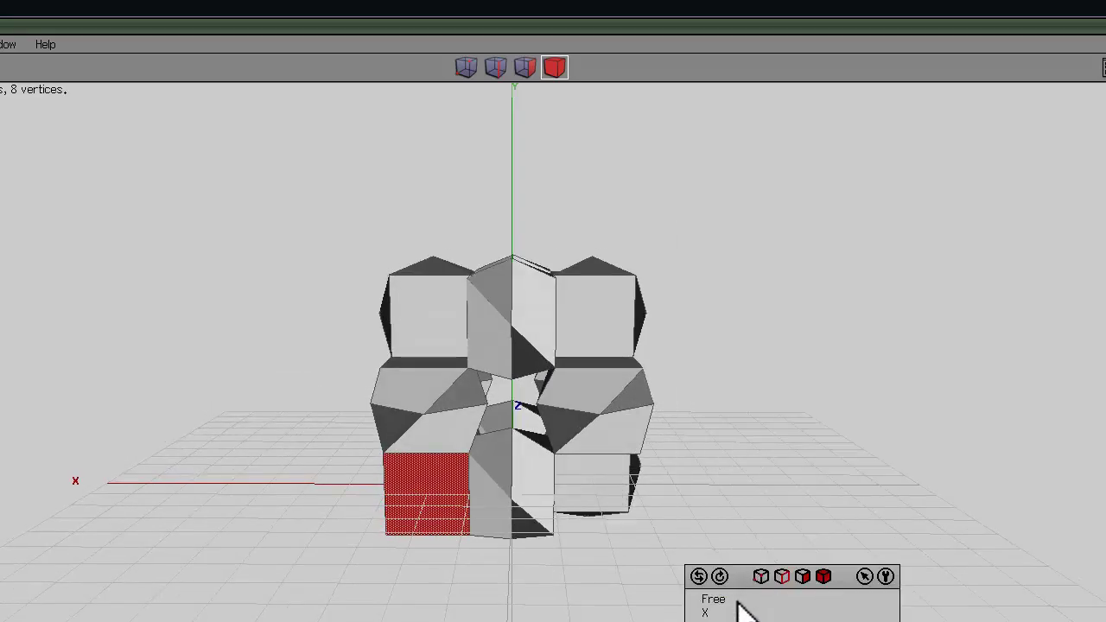
{"action": "left_click", "coordinate": [734, 612]}
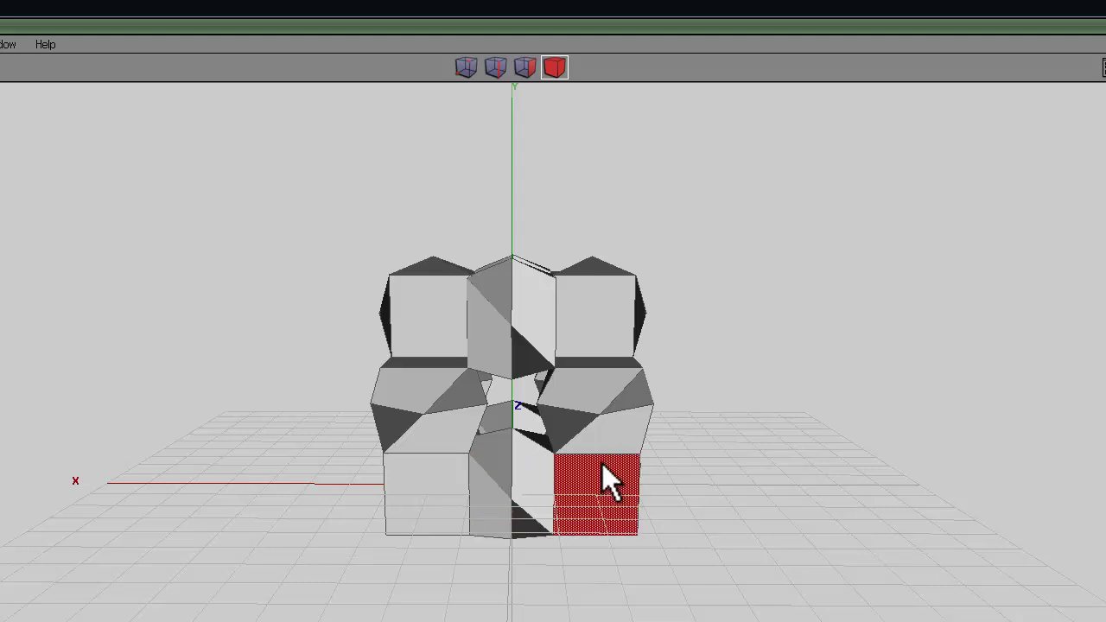
{"action": "left_click", "coordinate": [602, 463]}
Add the first corner cube to the selection and duplicate both along Y by two cube widths into the upper corners.
{"action": "left_click", "coordinate": [441, 523]}
{"action": "right_click", "coordinate": [740, 390]}
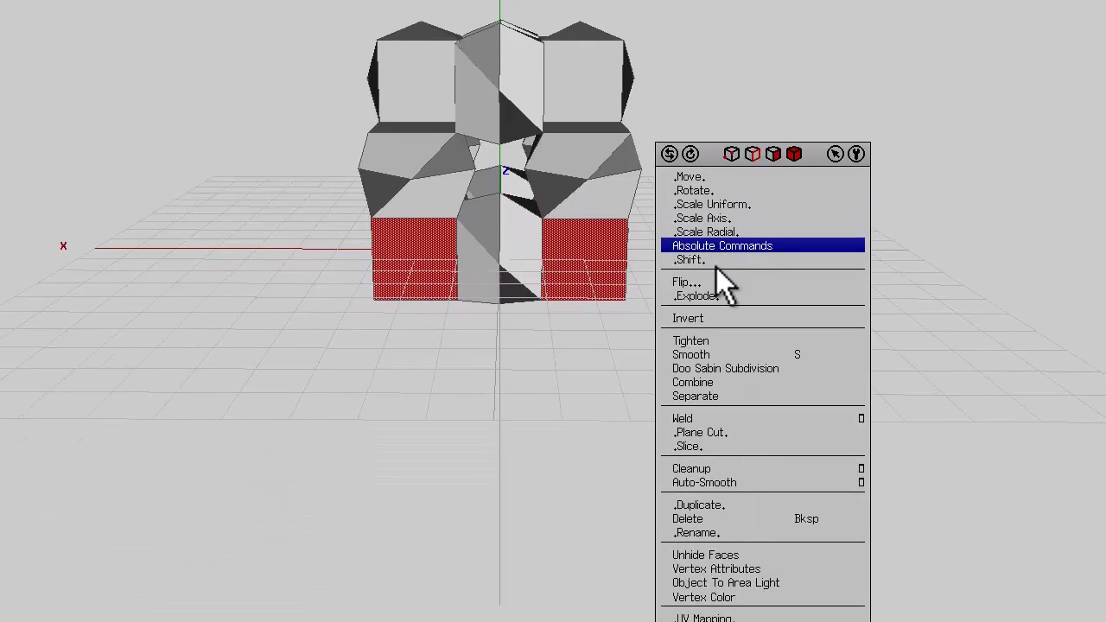
{"action": "left_click", "coordinate": [705, 506]}
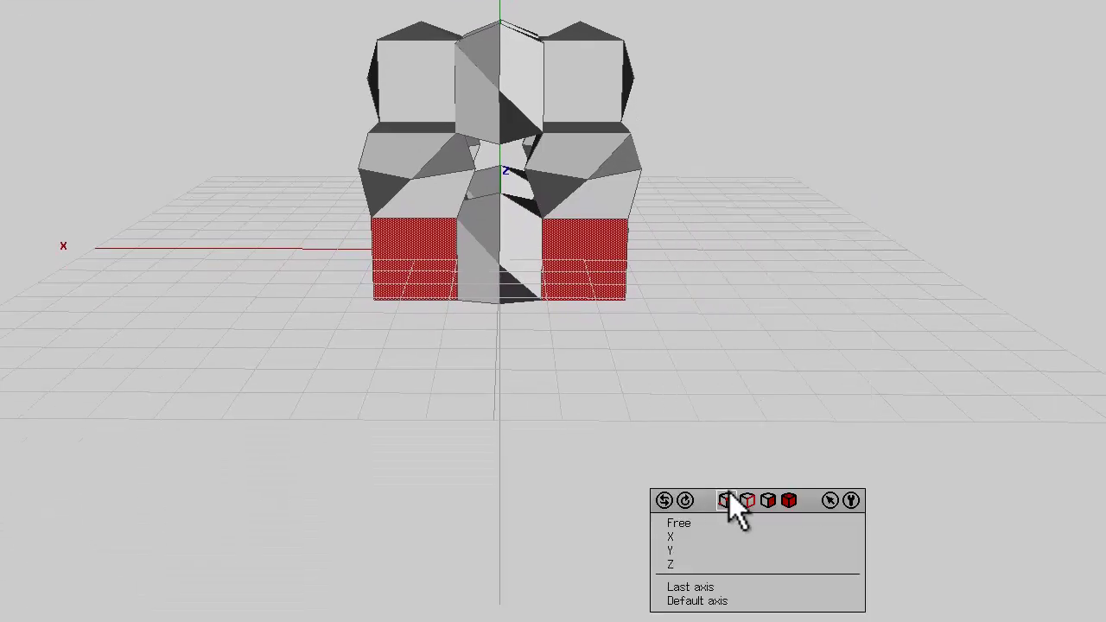
{"action": "left_click", "coordinate": [663, 546]}
{"action": "left_click", "coordinate": [595, 228]}
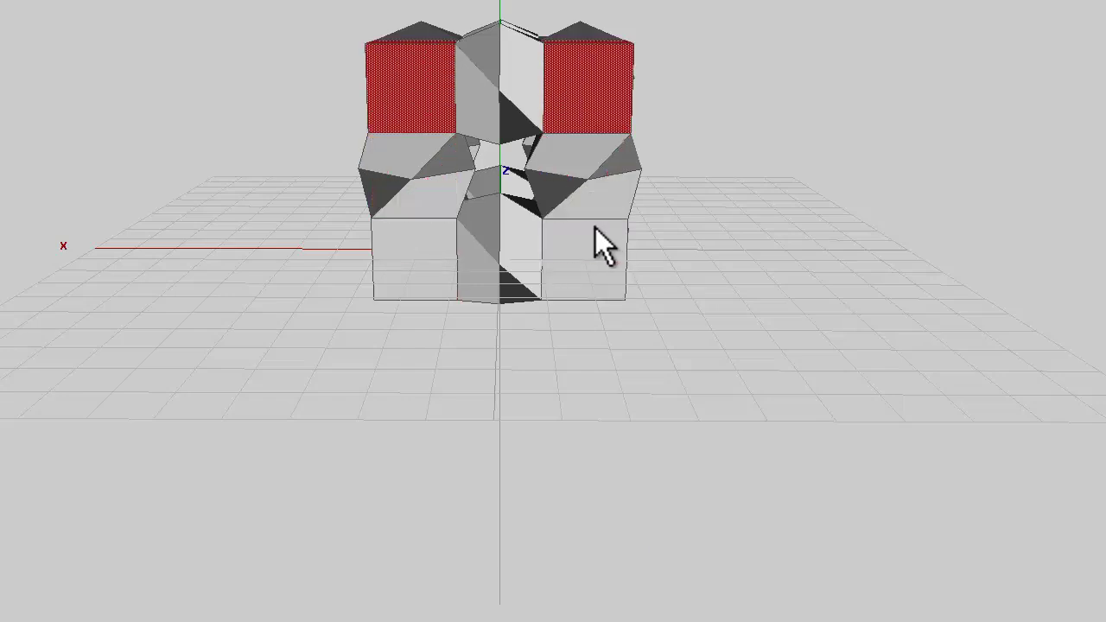
Add the two lower cubes to the selection and duplicate all four along Z by two cube widths into the remaining corners.
{"action": "mouse_move", "coordinate": [675, 551]}
{"action": "middle_mouse_down"}
{"action": "mouse_move", "coordinate": [591, 229]}
{"action": "mouse_move", "coordinate": [666, 537]}
{"action": "middle_mouse_up"}
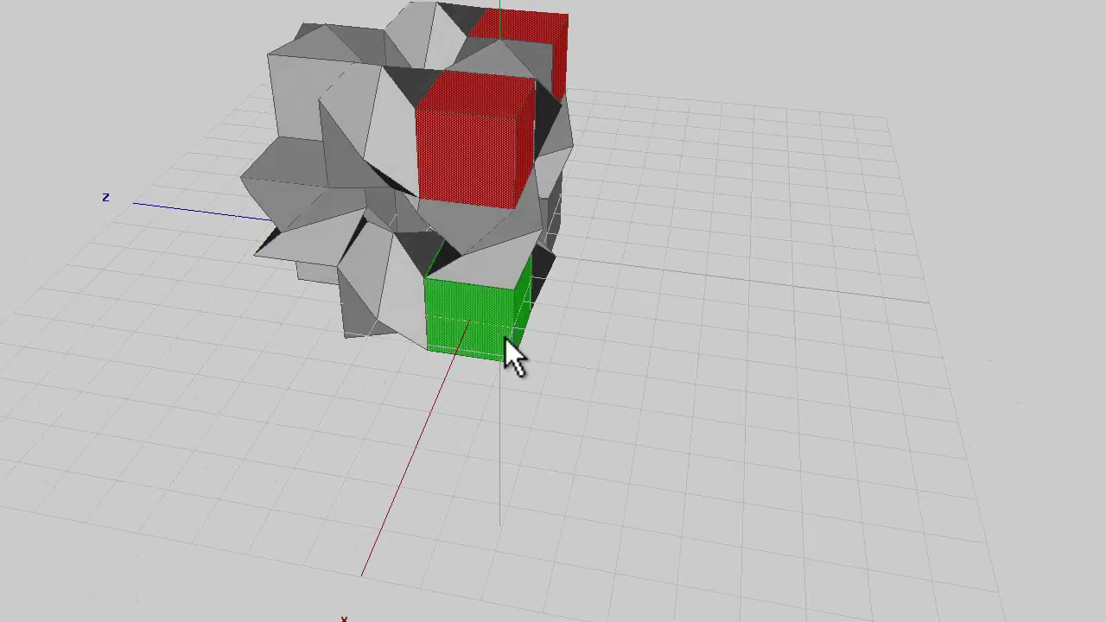
{"action": "middle_click_drag", "start_coordinate": [506, 338], "coordinate": [709, 297]}
{"action": "right_click", "coordinate": [817, 2]}
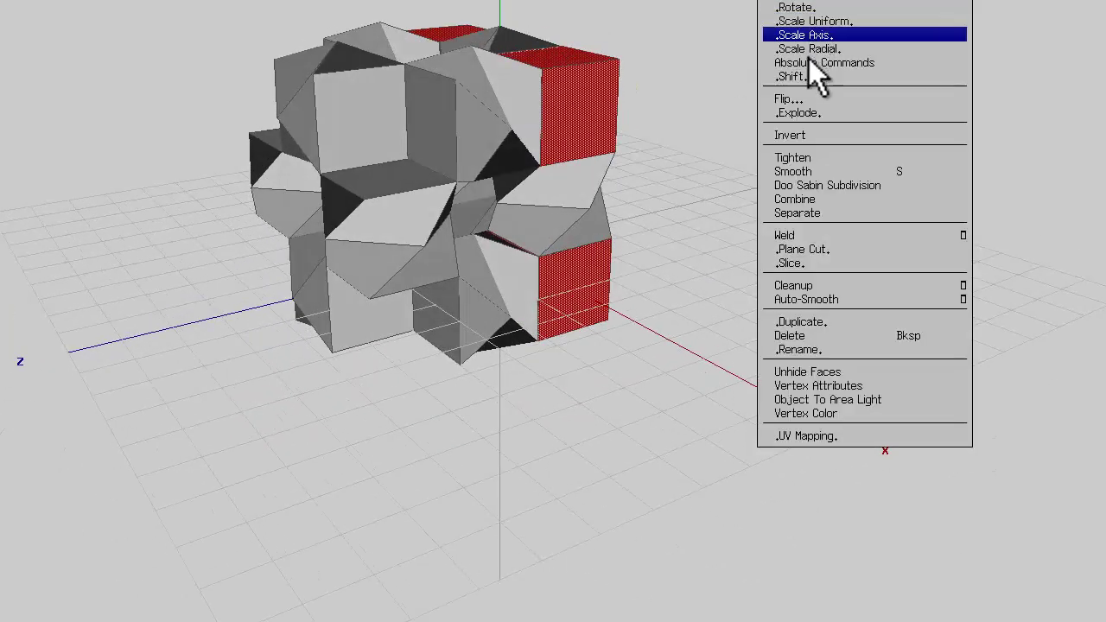
{"action": "left_click", "coordinate": [799, 325]}
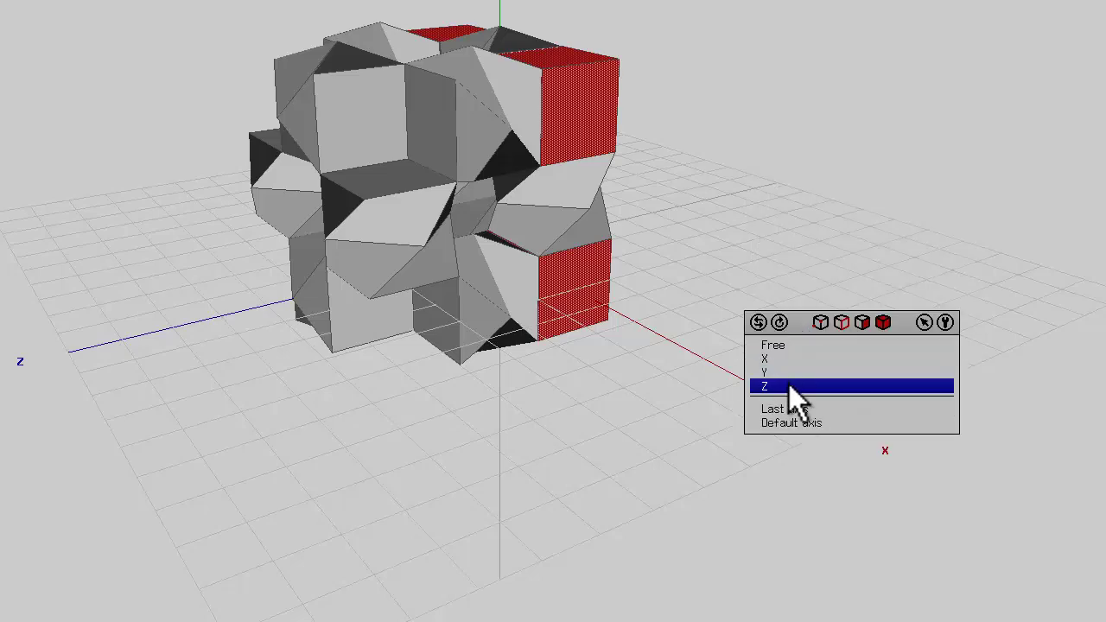
{"action": "left_click", "coordinate": [789, 385]}
{"action": "left_click", "coordinate": [592, 228]}
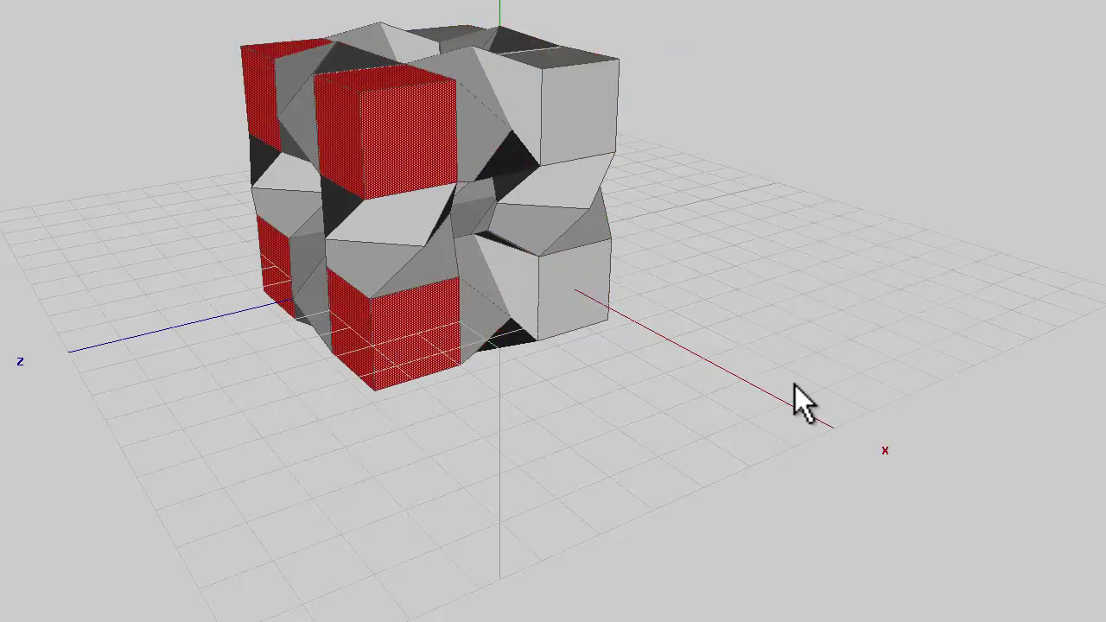
{"action": "middle_click", "coordinate": [795, 386]}
{"action": "left_click", "coordinate": [589, 228]}
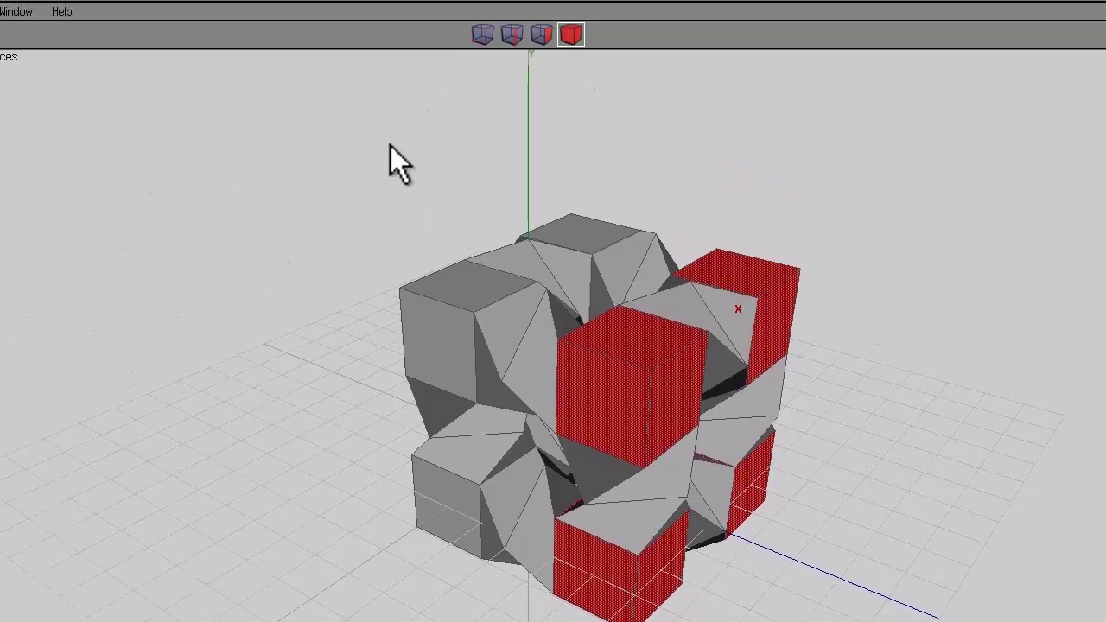
Select all objects in the arrangement and weld them into a single mesh.
{"action": "left_click_drag", "start_coordinate": [391, 146], "coordinate": [821, 618]}
{"action": "right_click", "coordinate": [660, 133]}
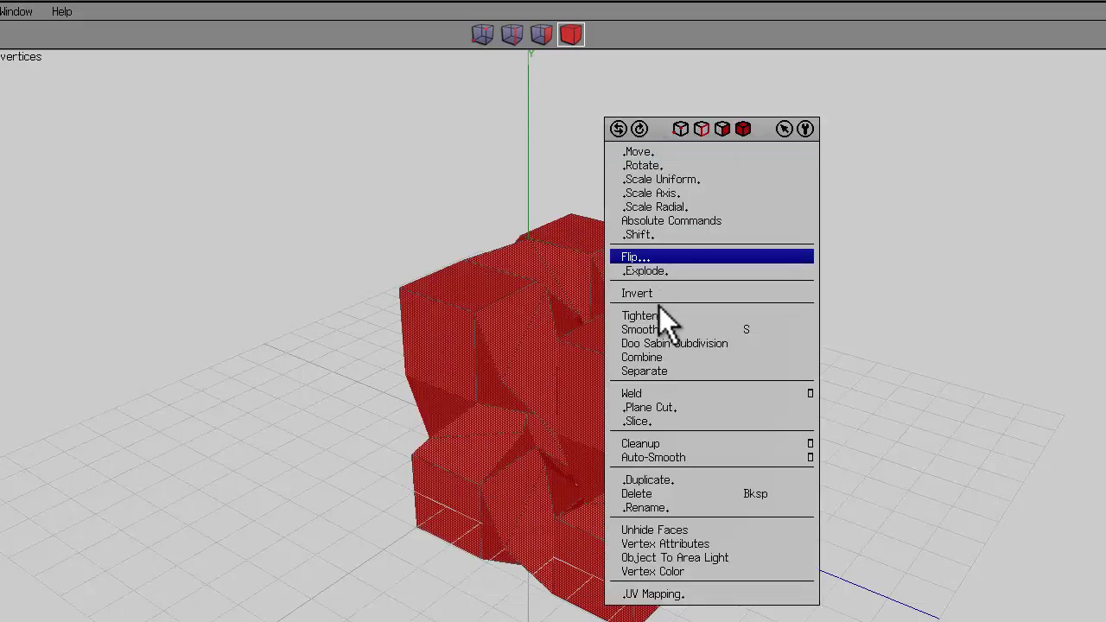
{"action": "left_click", "coordinate": [657, 406]}
Select the outer vertical edge of the front upper corner cube and extend the selection to its edge ring.
{"action": "mouse_move", "coordinate": [654, 378]}
{"action": "middle_mouse_down"}
{"action": "mouse_move", "coordinate": [615, 433]}
{"action": "mouse_move", "coordinate": [655, 391]}
{"action": "middle_mouse_up"}
{"action": "scroll", "coordinate": [615, 430], "scroll_direction": "up", "scroll_amount": 5}
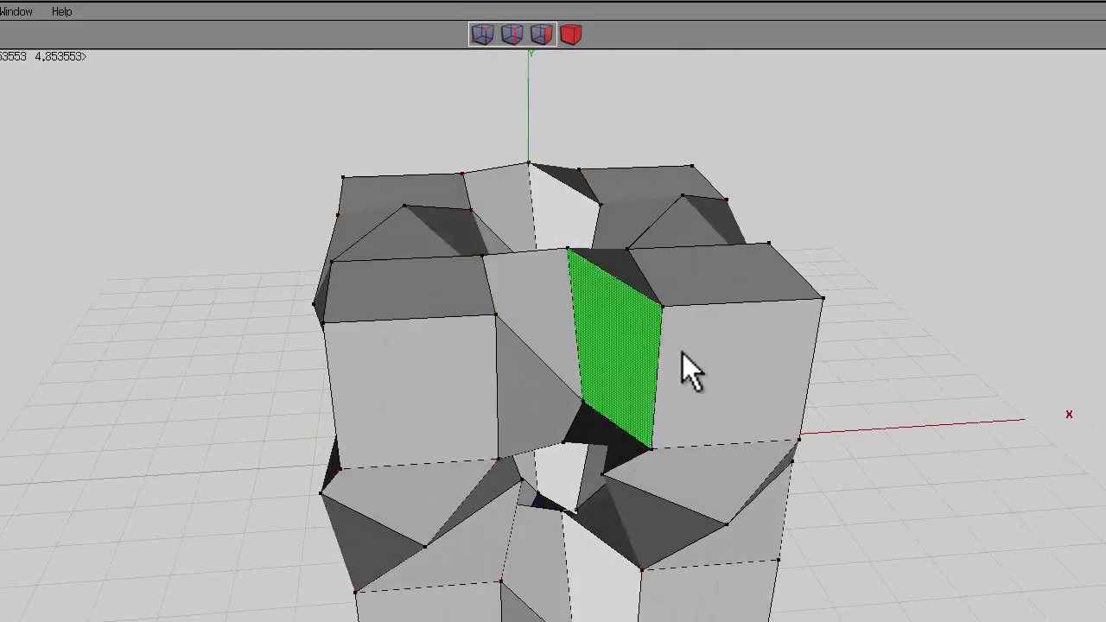
{"action": "scroll", "coordinate": [619, 431], "scroll_direction": "down", "scroll_amount": 5}
{"action": "middle_click_drag", "start_coordinate": [620, 430], "coordinate": [619, 430]}
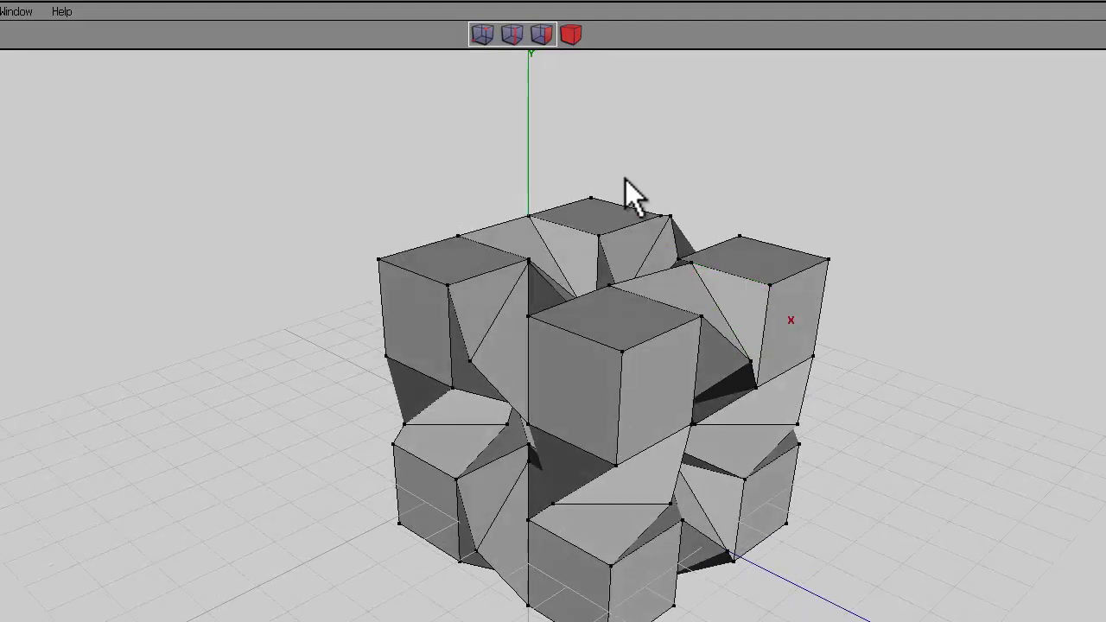
{"action": "left_click", "coordinate": [516, 36]}
{"action": "left_click", "coordinate": [619, 404]}
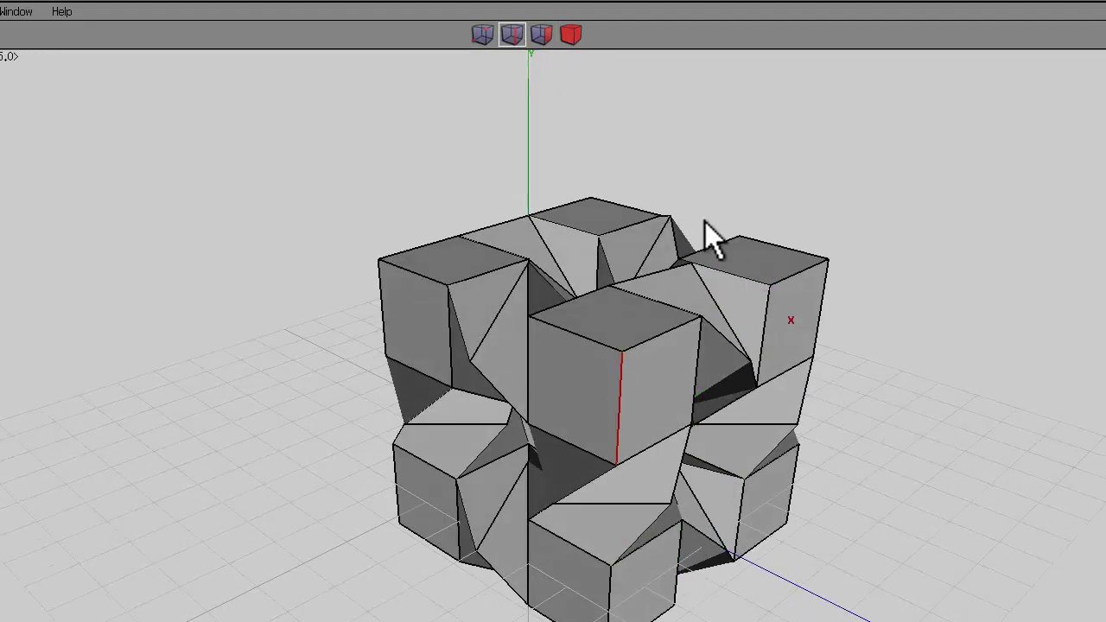
{"action": "middle_click_drag", "start_coordinate": [674, 244], "coordinate": [690, 210]}
{"action": "middle_click_drag", "start_coordinate": [772, 151], "coordinate": [619, 436]}
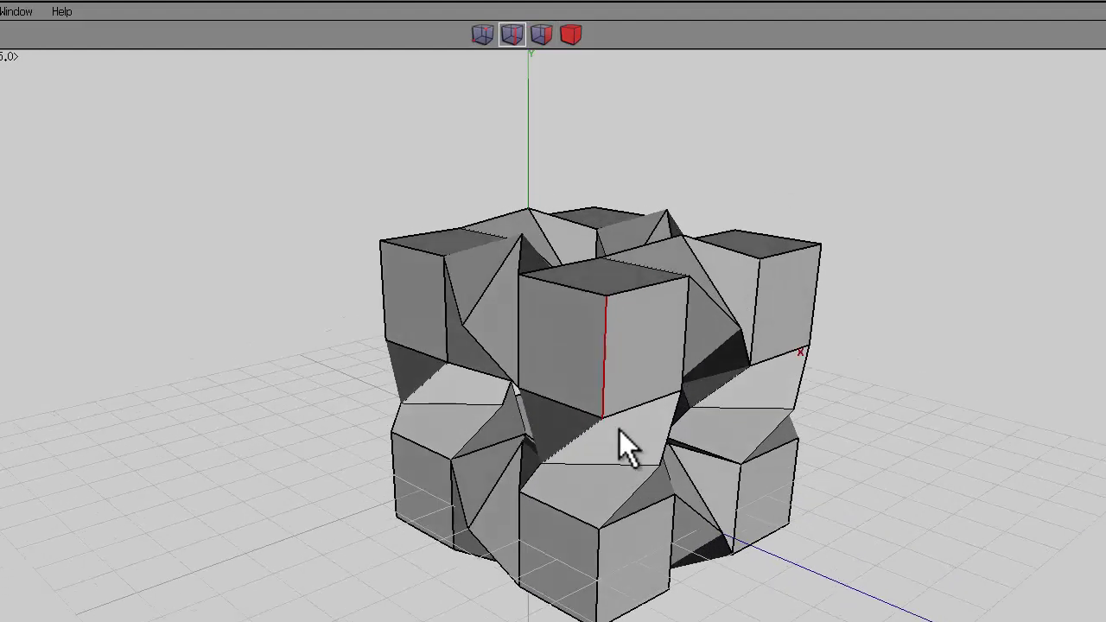
{"action": "key", "text": "l"}
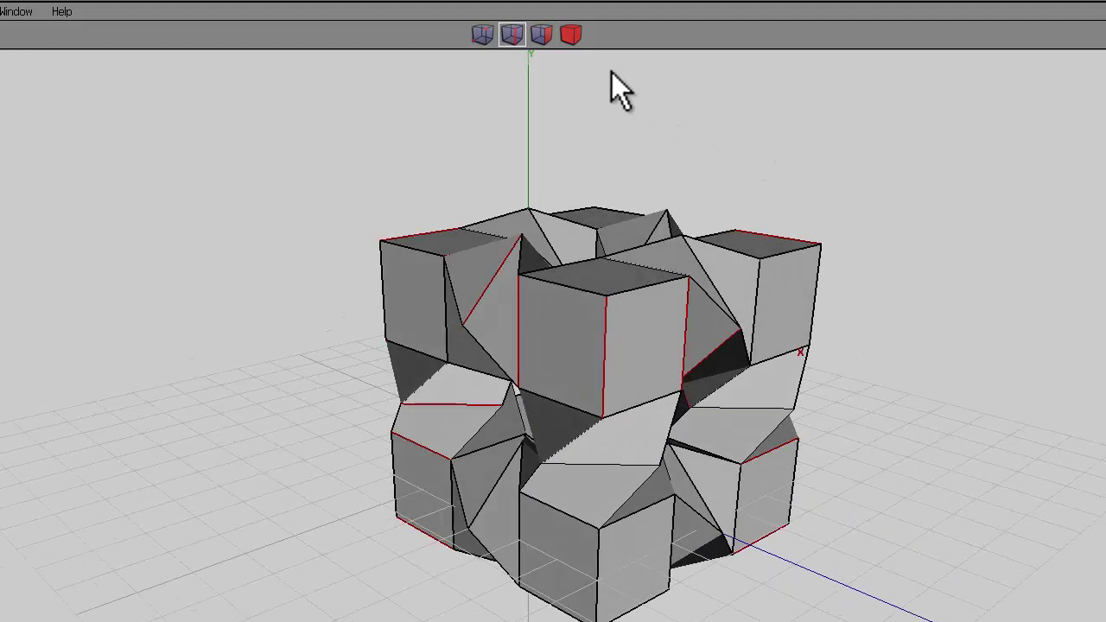
Convert the edge ring to a face selection and extrude the faces as a region along their normals.
{"action": "left_click", "coordinate": [542, 35]}
{"action": "middle_click_drag", "start_coordinate": [757, 158], "coordinate": [621, 432]}
{"action": "right_click", "coordinate": [679, 155]}
{"action": "left_click", "coordinate": [698, 283]}
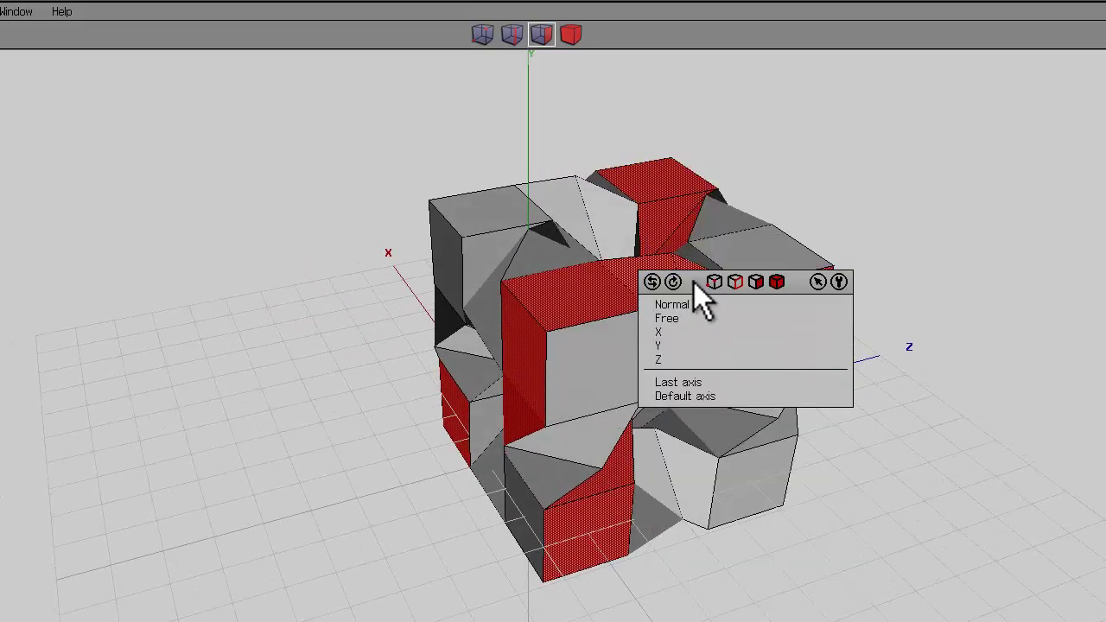
{"action": "left_click", "coordinate": [683, 304]}
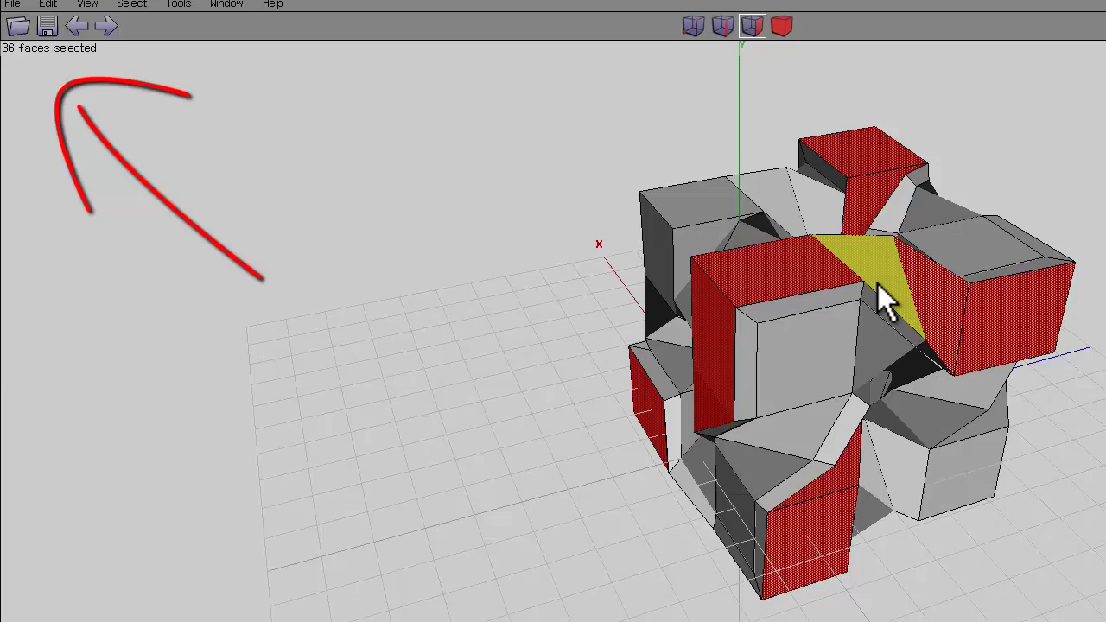
Shell-extrude the selected ring faces along their normals by 0.3.
{"action": "right_click", "coordinate": [967, 172]}
{"action": "left_click", "coordinate": [966, 327]}
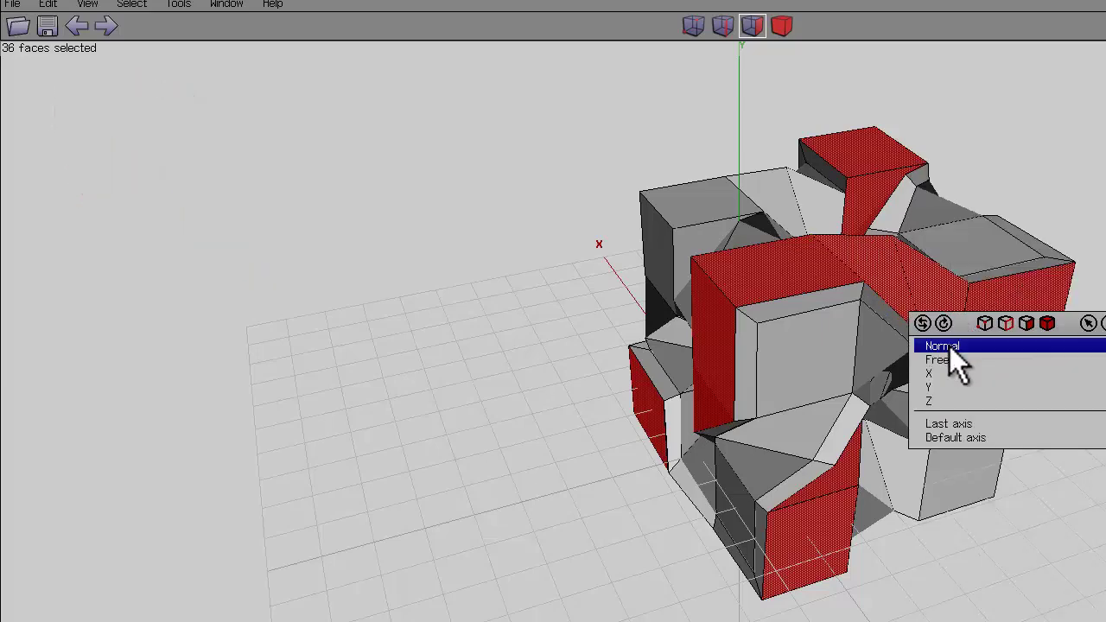
{"action": "left_click", "coordinate": [950, 345]}
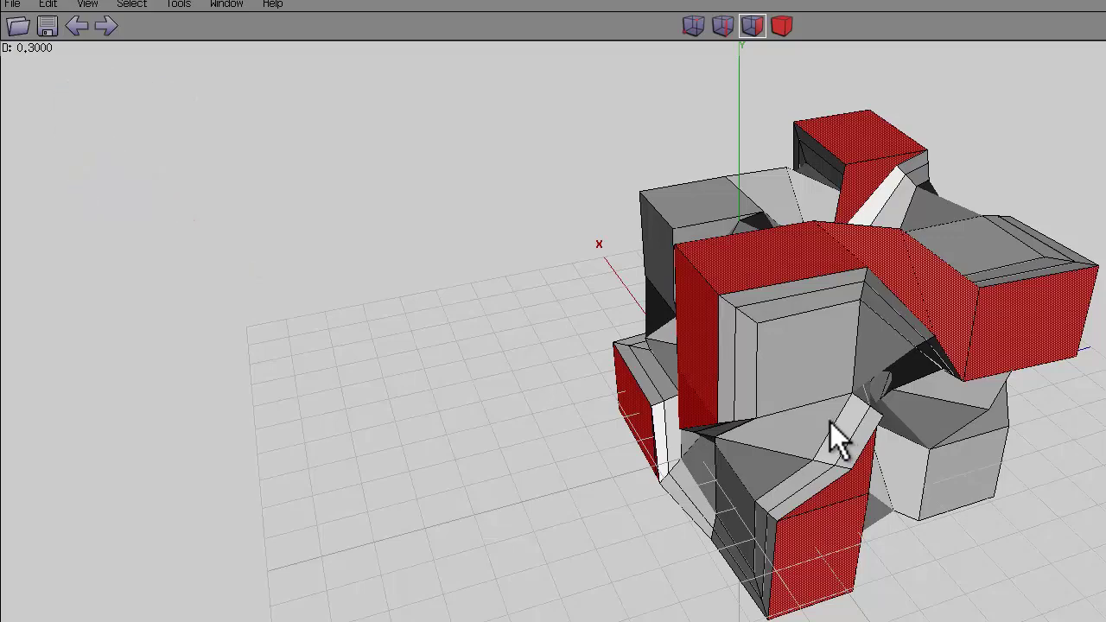
{"action": "left_click", "coordinate": [830, 421]}
{"action": "middle_click_drag", "start_coordinate": [950, 347], "coordinate": [974, 336]}
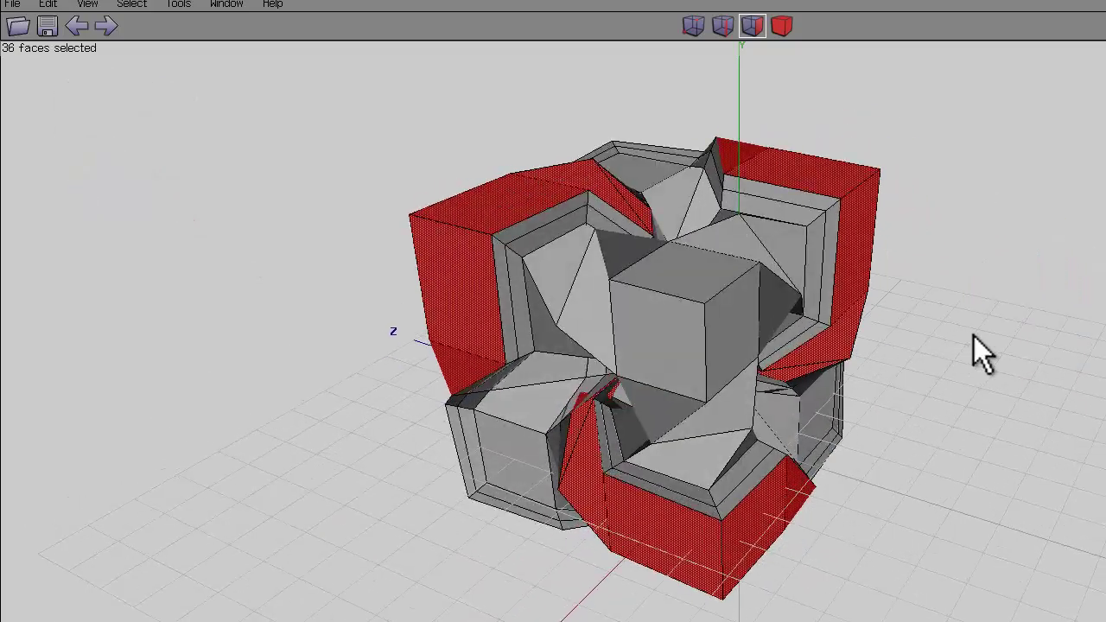
Delete the spacer body between the core and the outer shell, leaving a gap between them.
{"action": "key", "text": "space"}
{"action": "left_click", "coordinate": [786, 30]}
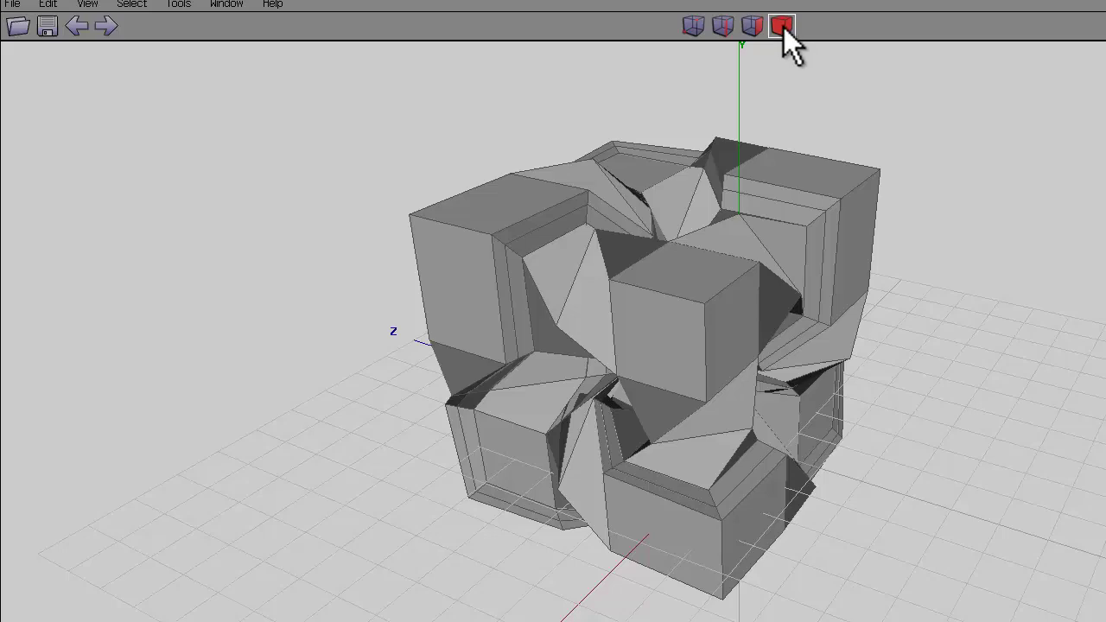
{"action": "left_click", "coordinate": [794, 213]}
{"action": "middle_click_drag", "start_coordinate": [876, 239], "coordinate": [1007, 332]}
{"action": "key", "text": "space"}
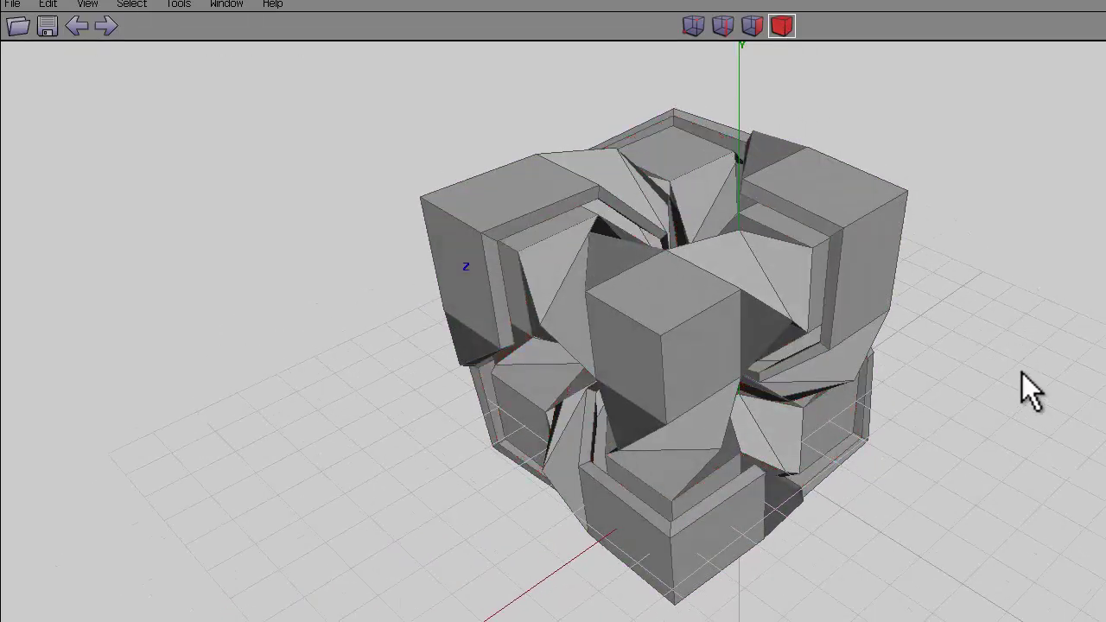
{"action": "middle_click_drag", "start_coordinate": [985, 370], "coordinate": [914, 460]}
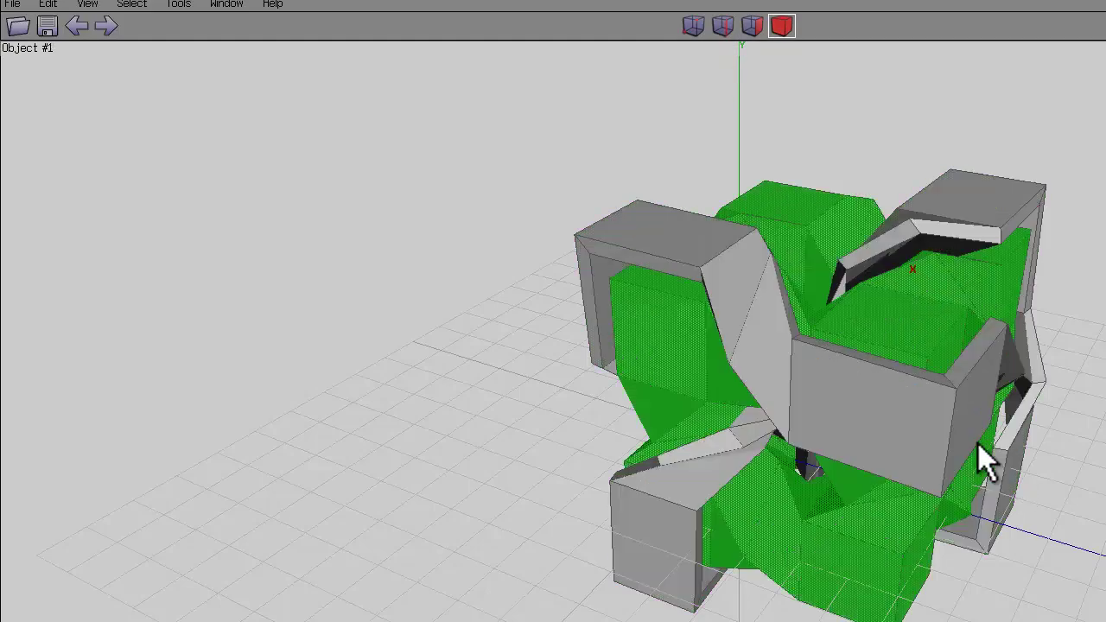
Select the outer vertical edge of the core's front upper corner cube, extend it to its edge ring and convert it to faces.
{"action": "left_click", "coordinate": [723, 26]}
{"action": "middle_click_drag", "start_coordinate": [815, 215], "coordinate": [831, 423]}
{"action": "left_click", "coordinate": [720, 308]}
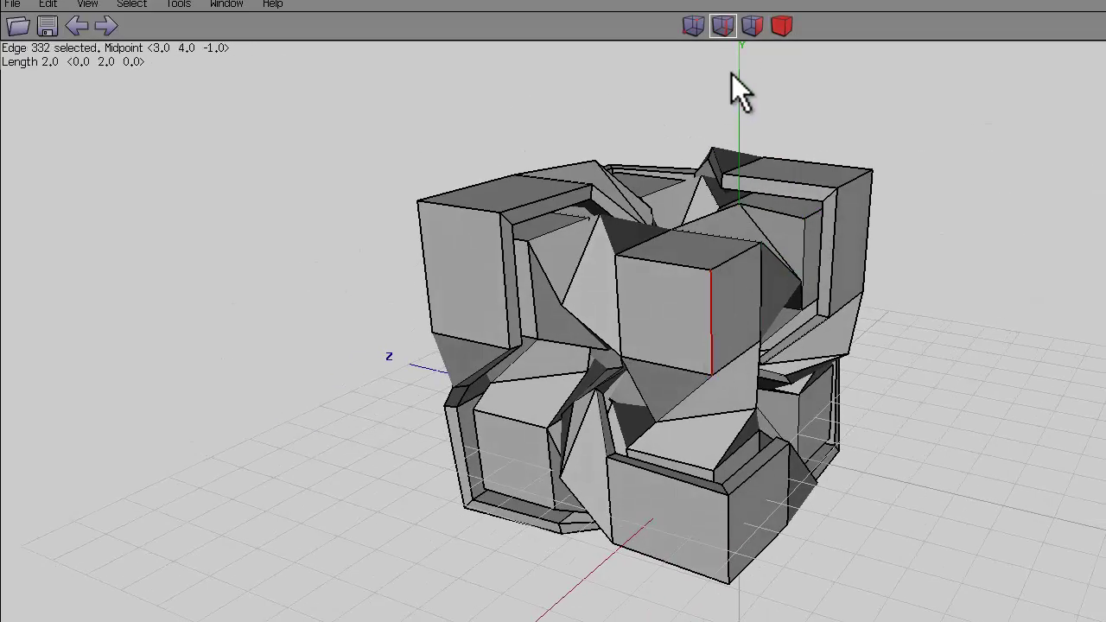
{"action": "key", "text": "g"}
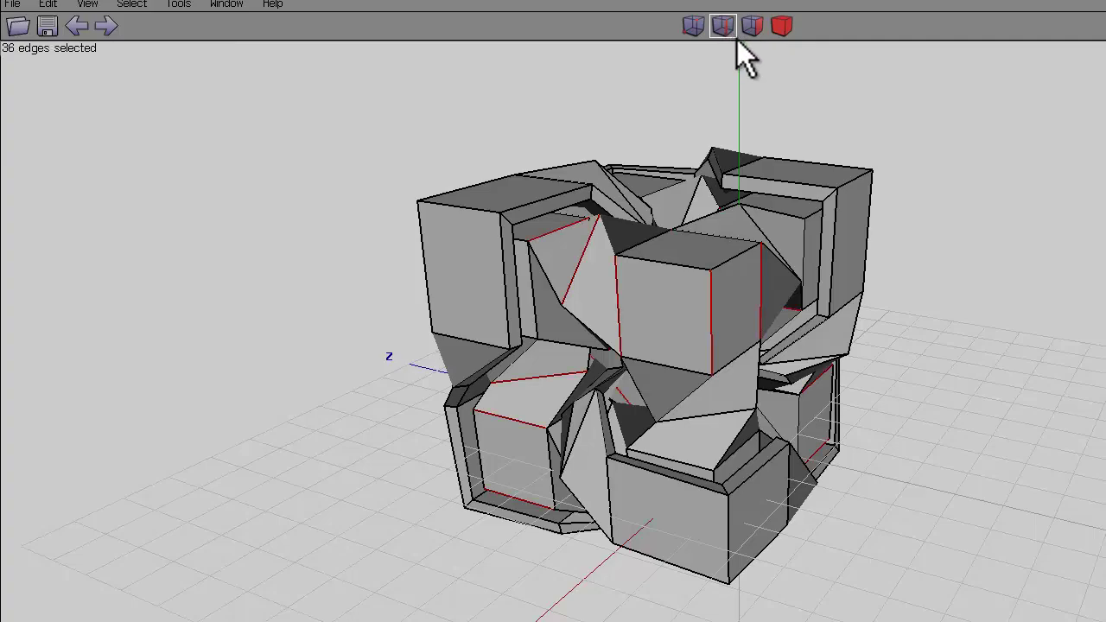
{"action": "left_click", "coordinate": [751, 26]}
{"action": "mouse_move", "coordinate": [741, 215]}
{"action": "middle_mouse_down"}
{"action": "mouse_move", "coordinate": [835, 445]}
{"action": "mouse_move", "coordinate": [843, 436]}
{"action": "mouse_move", "coordinate": [741, 217]}
{"action": "middle_mouse_up"}
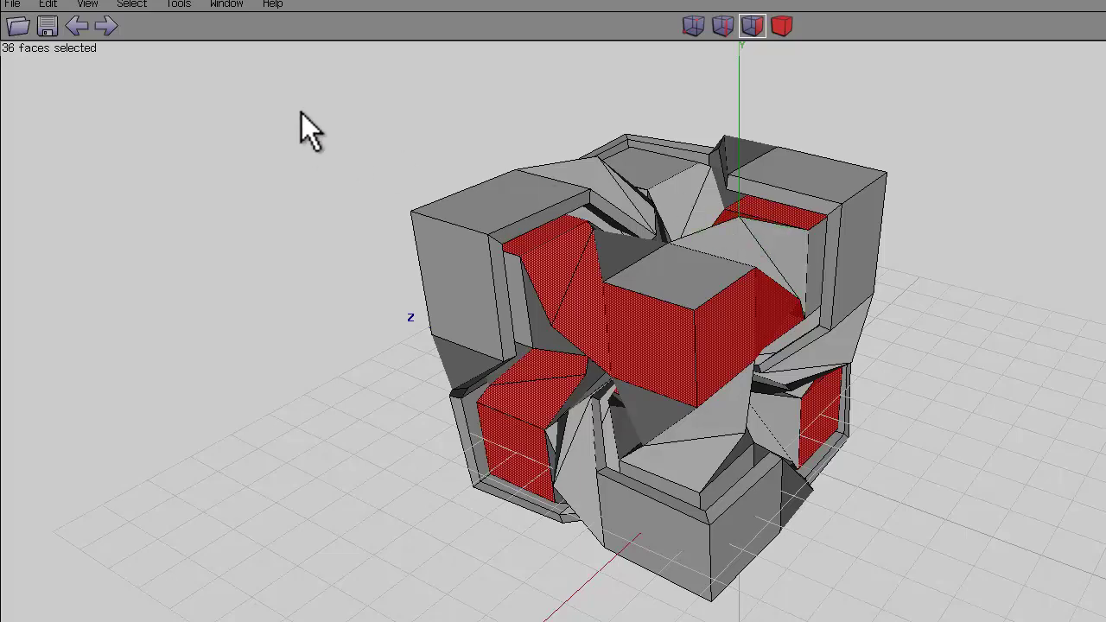
Invert the core's face selection and smooth the selected faces three times.
{"action": "left_click", "coordinate": [134, 5]}
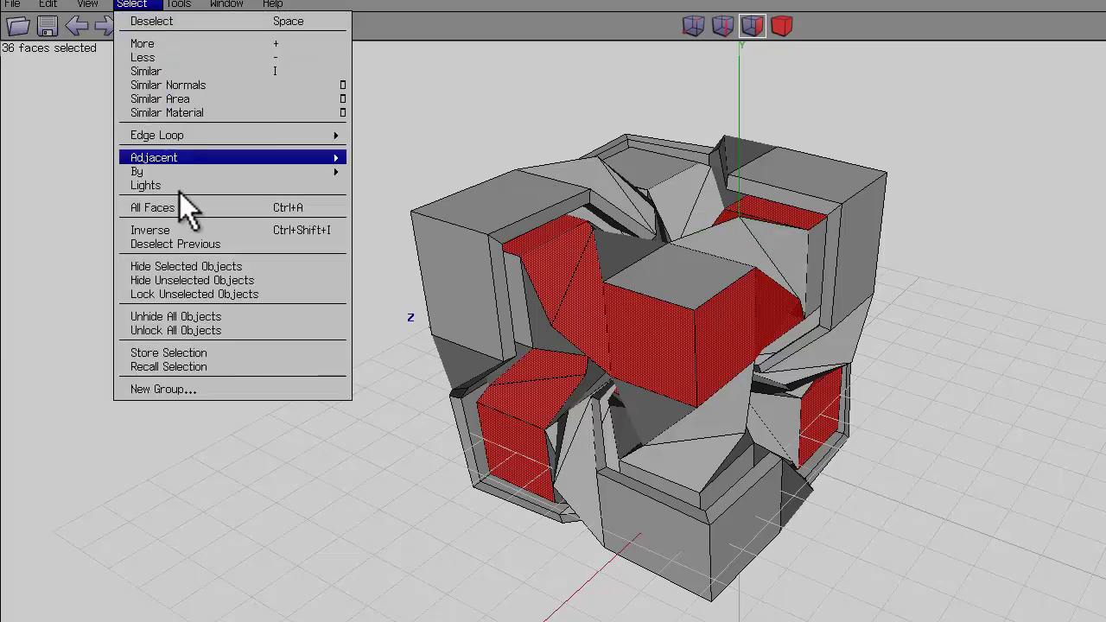
{"action": "left_click", "coordinate": [184, 230]}
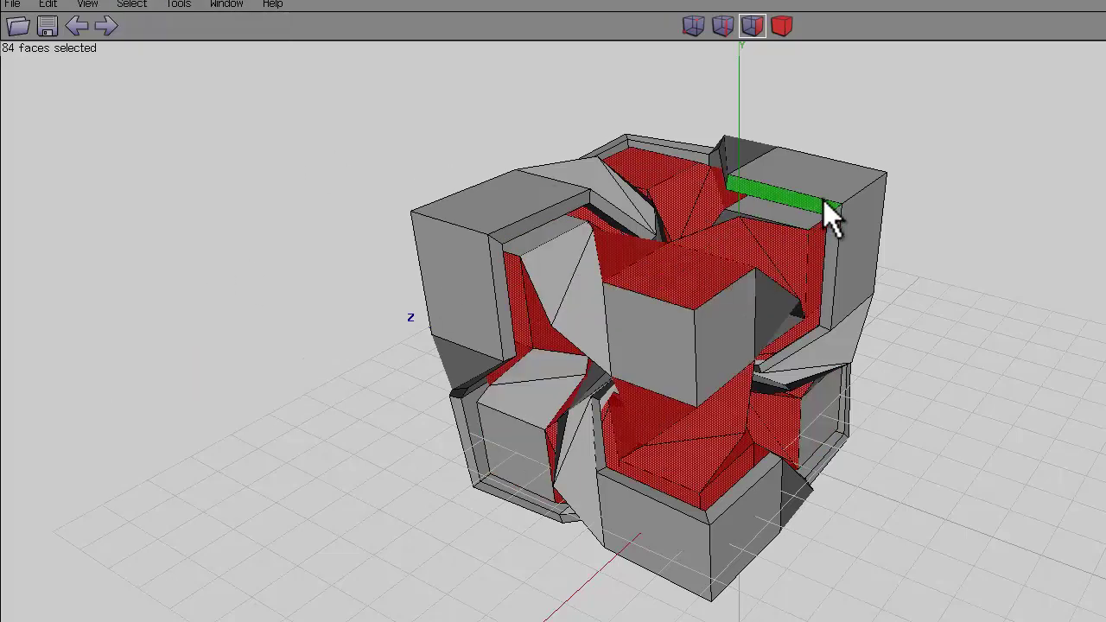
{"action": "middle_click_drag", "start_coordinate": [825, 205], "coordinate": [1028, 164]}
{"action": "middle_click_drag", "start_coordinate": [981, 192], "coordinate": [987, 190]}
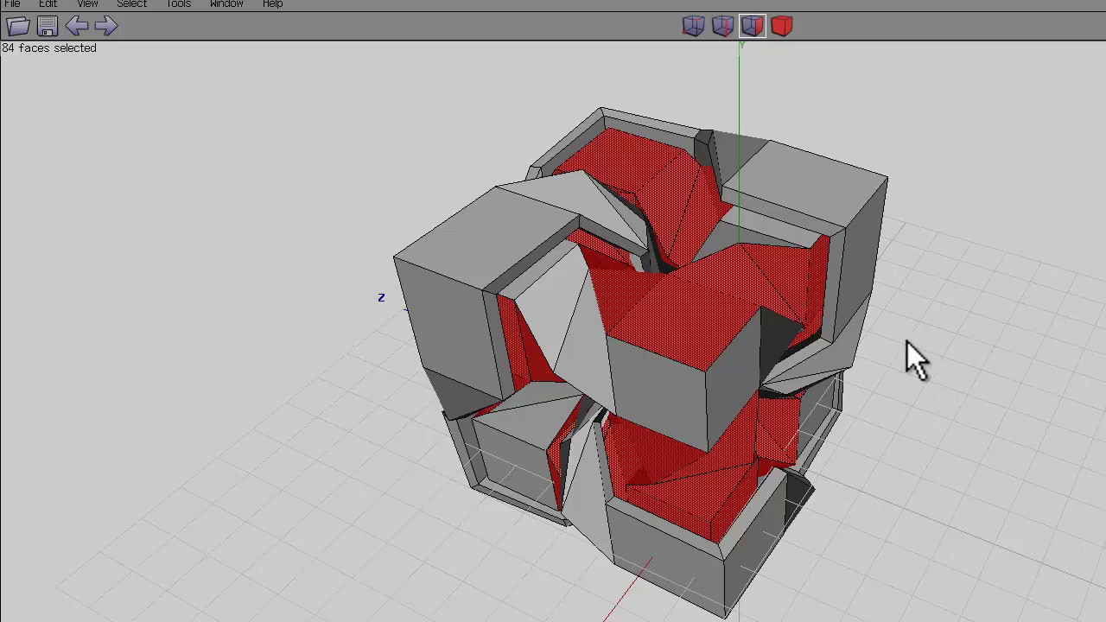
{"action": "key", "text": "s"}
{"action": "key", "text": "s"}
{"action": "key", "text": "s"}
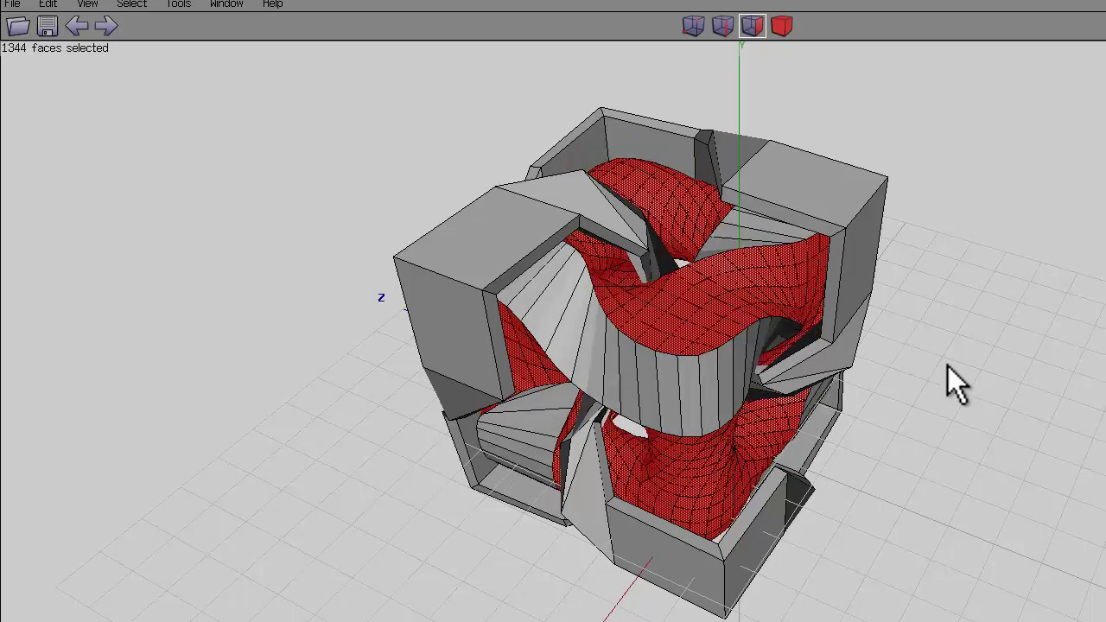
Invert the selection back to the core's outer band, intrude those faces by 0.3 and clear the selection.
{"action": "left_click", "coordinate": [130, 4]}
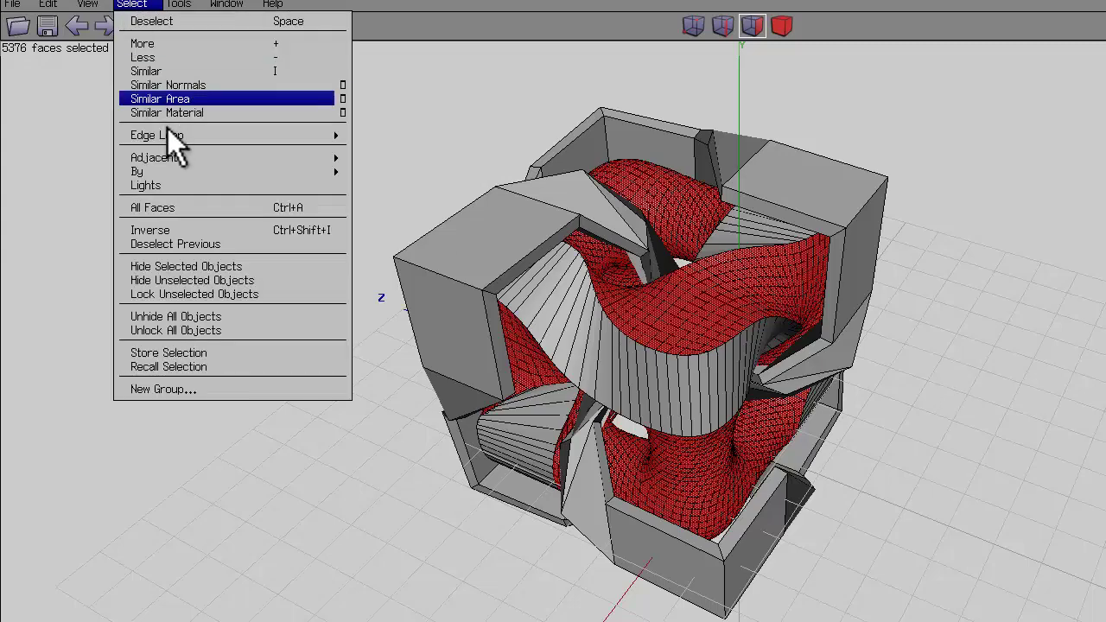
{"action": "left_click", "coordinate": [184, 227]}
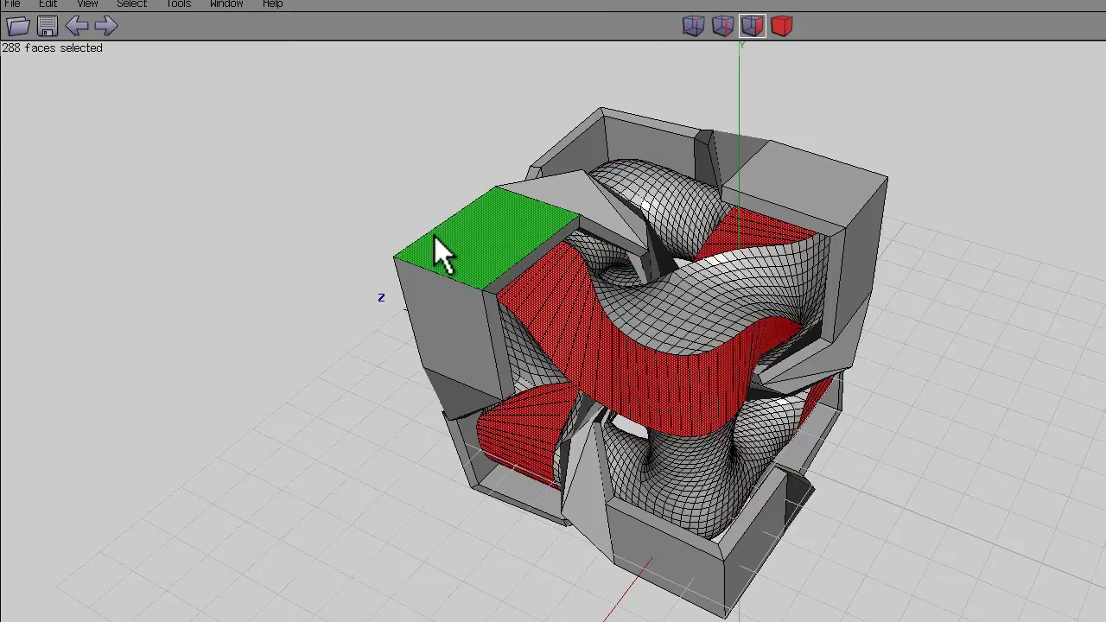
{"action": "middle_click_drag", "start_coordinate": [435, 236], "coordinate": [831, 422]}
{"action": "right_click", "coordinate": [921, 256]}
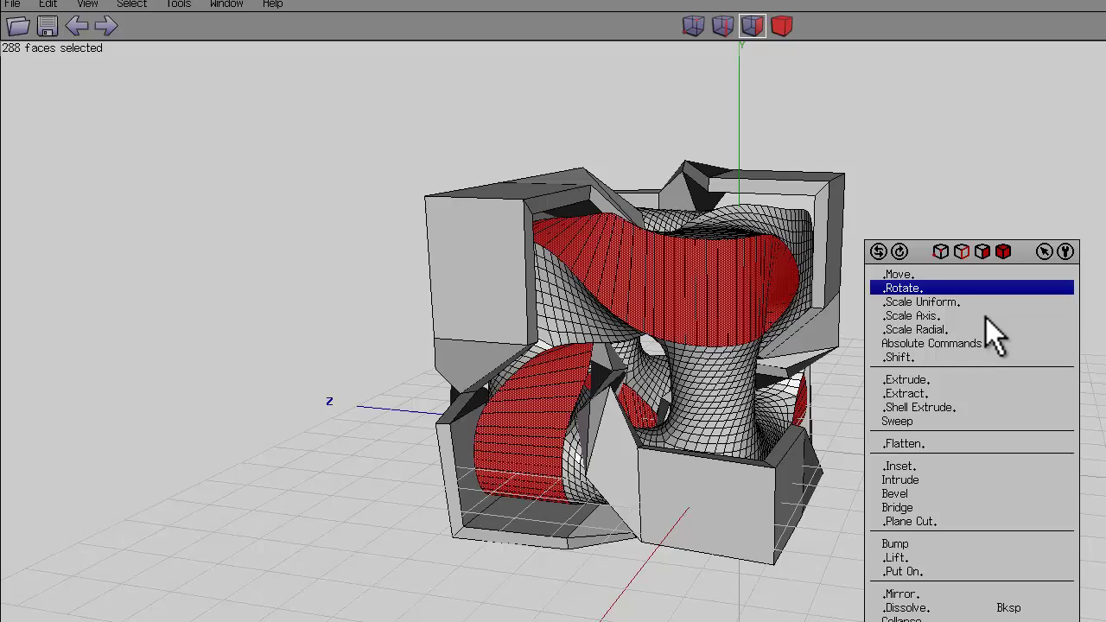
{"action": "left_click", "coordinate": [959, 482]}
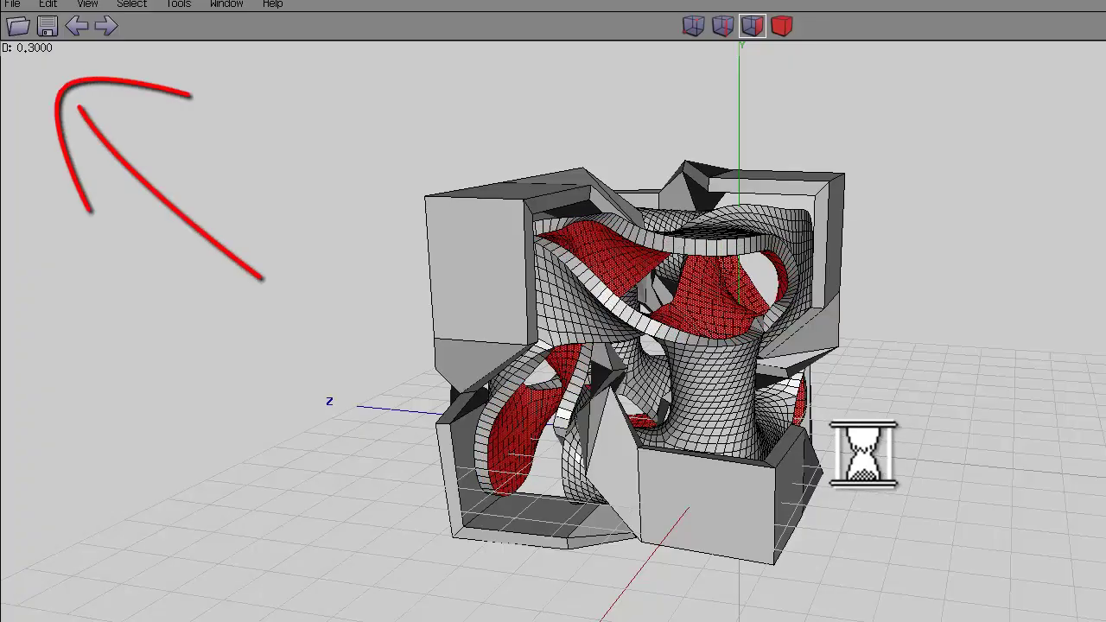
{"action": "left_click", "coordinate": [957, 483]}
{"action": "mouse_move", "coordinate": [957, 483]}
{"action": "middle_mouse_down"}
{"action": "mouse_move", "coordinate": [830, 422]}
{"action": "mouse_move", "coordinate": [961, 479]}
{"action": "middle_mouse_up"}
{"action": "key", "text": "space"}
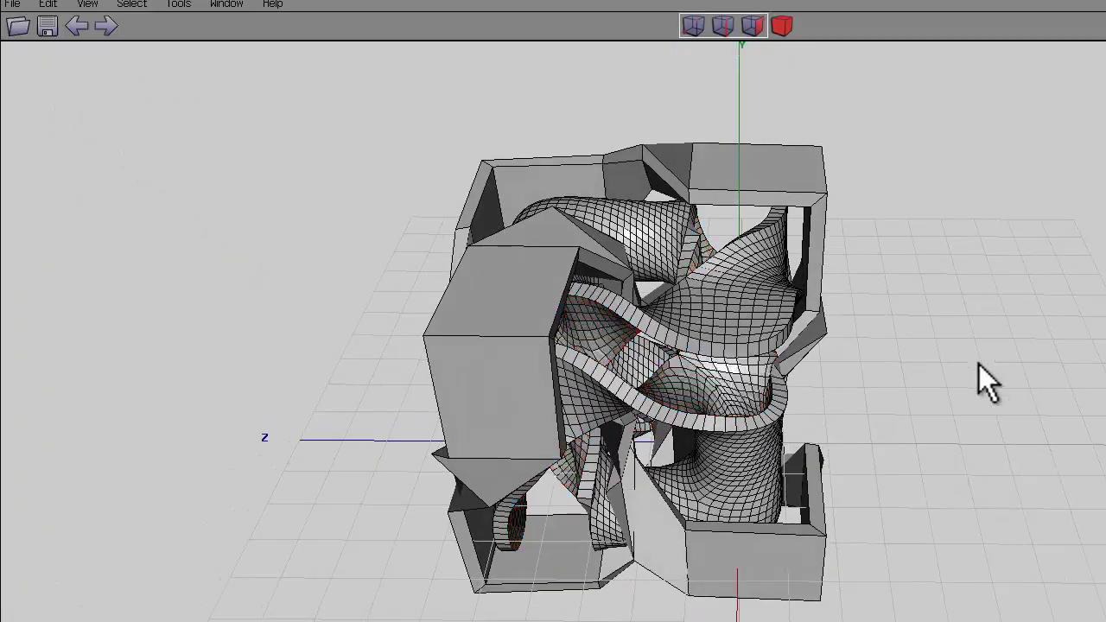
{"action": "middle_click_drag", "start_coordinate": [979, 364], "coordinate": [831, 422]}
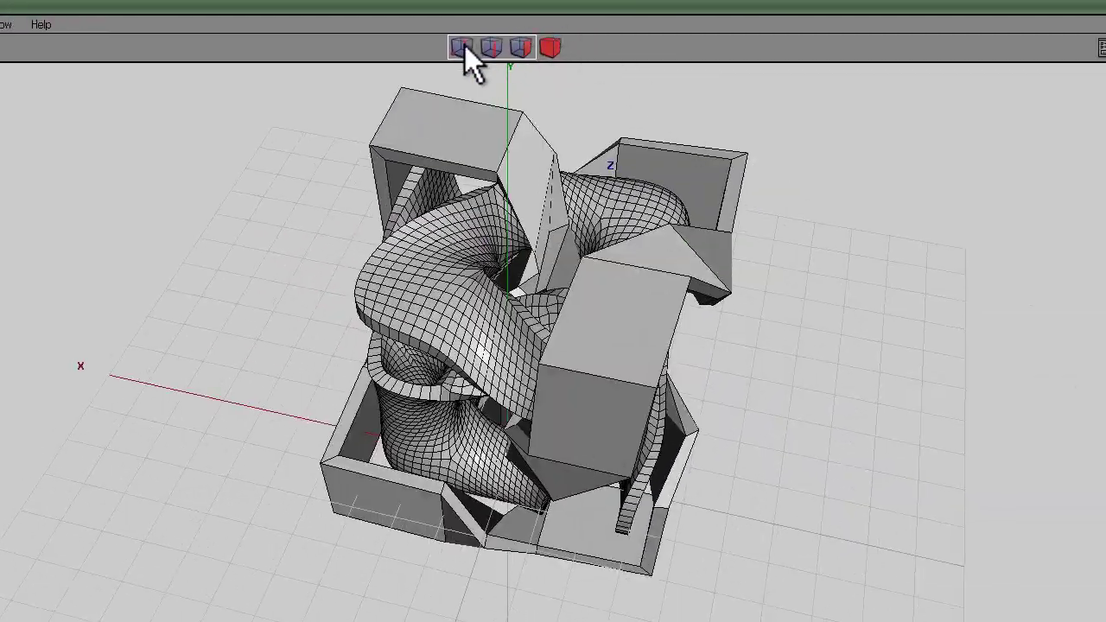
Select the broad inner and outer faces of the outer shell, leaving out its narrow rim faces.
{"action": "left_click", "coordinate": [494, 49]}
{"action": "left_click", "coordinate": [521, 49]}
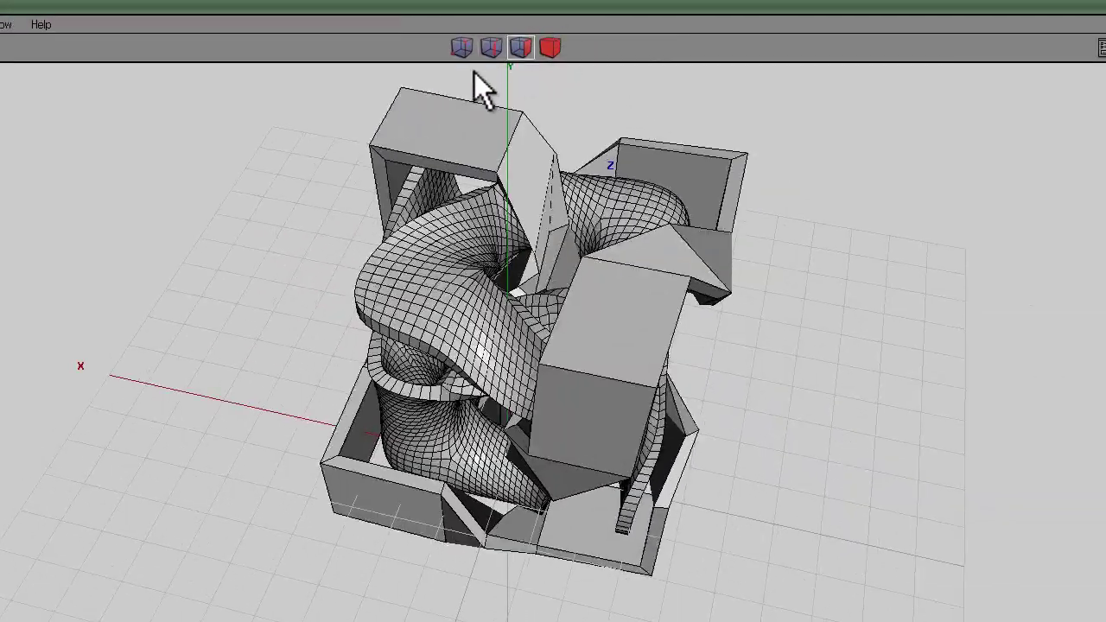
{"action": "middle_click_drag", "start_coordinate": [598, 444], "coordinate": [598, 444]}
{"action": "left_click", "coordinate": [492, 48]}
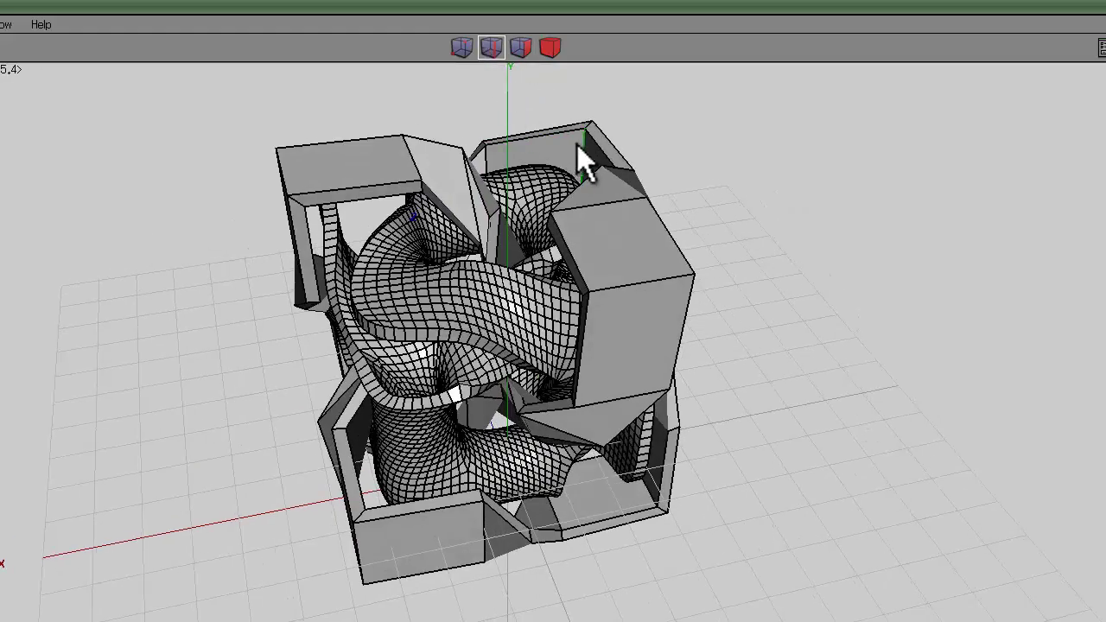
{"action": "middle_click_drag", "start_coordinate": [581, 146], "coordinate": [667, 240]}
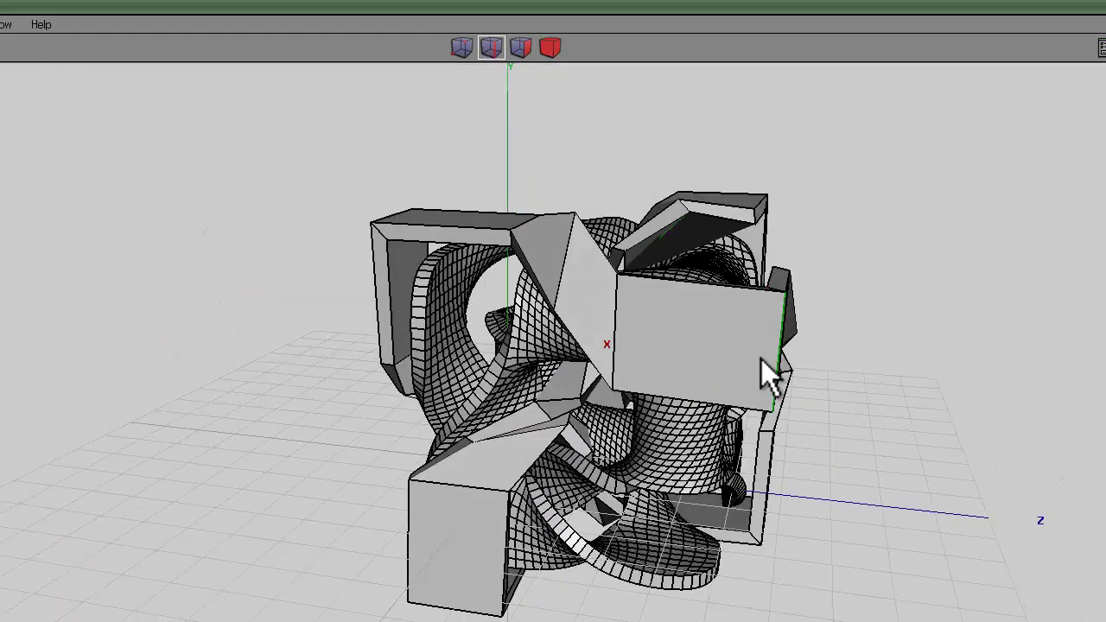
{"action": "left_click", "coordinate": [520, 50]}
{"action": "middle_click_drag", "start_coordinate": [538, 111], "coordinate": [562, 99]}
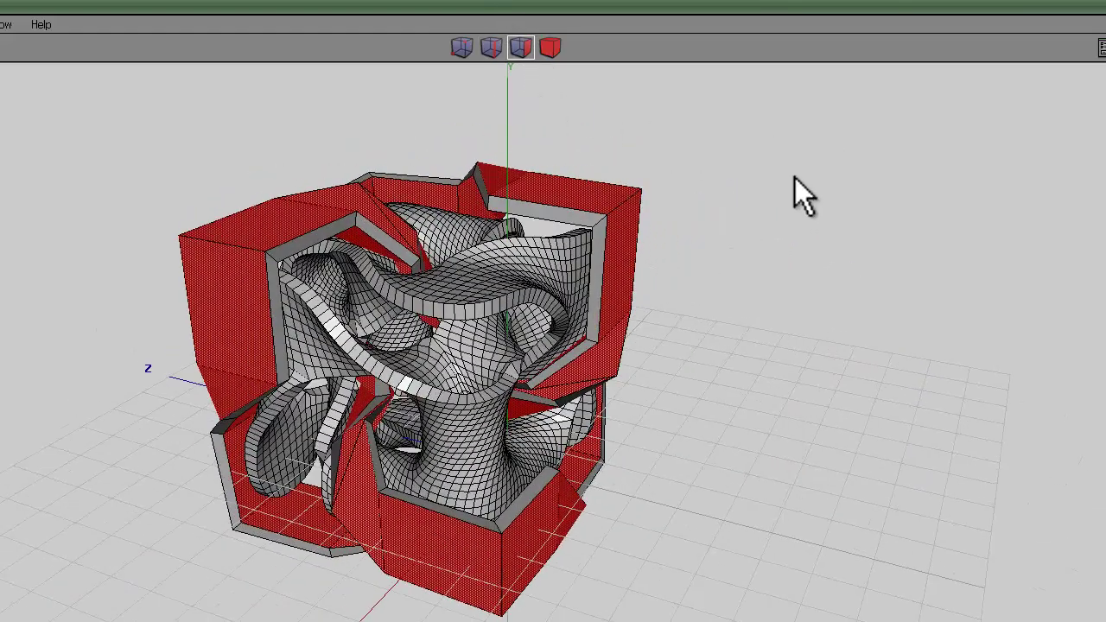
Smooth the selected outer shell faces three times and clear the selection.
{"action": "key", "text": "s"}
{"action": "key", "text": "s"}
{"action": "key", "text": "s"}
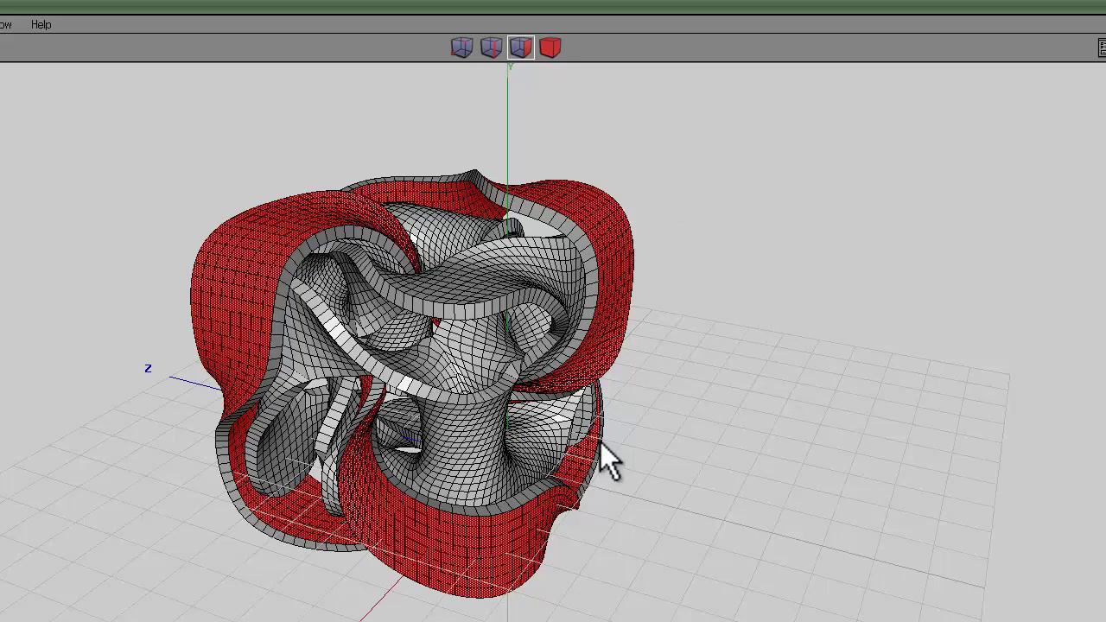
{"action": "middle_click_drag", "start_coordinate": [601, 442], "coordinate": [423, 230]}
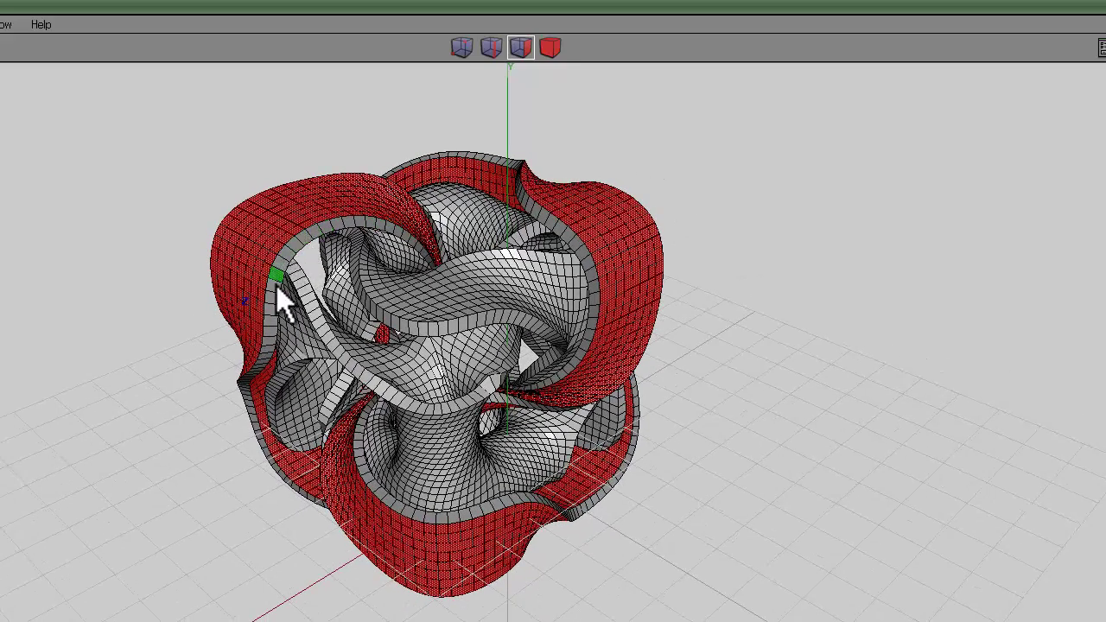
{"action": "key", "text": "Escape"}
{"action": "scroll", "coordinate": [600, 444], "scroll_direction": "up", "scroll_amount": 10}
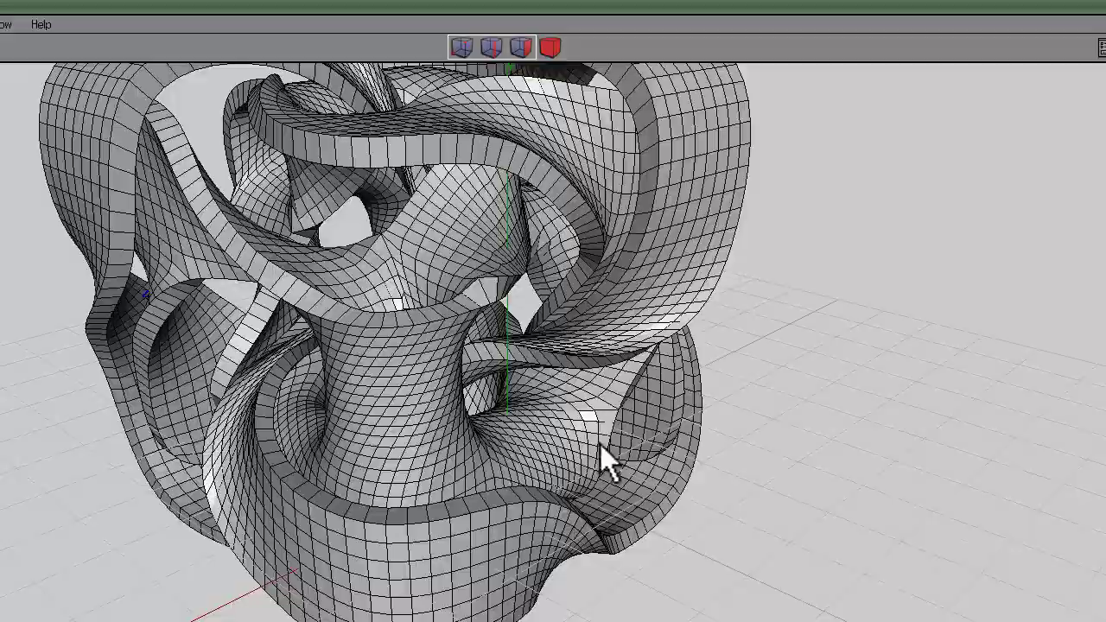
{"action": "scroll", "coordinate": [598, 443], "scroll_direction": "down", "scroll_amount": 5}
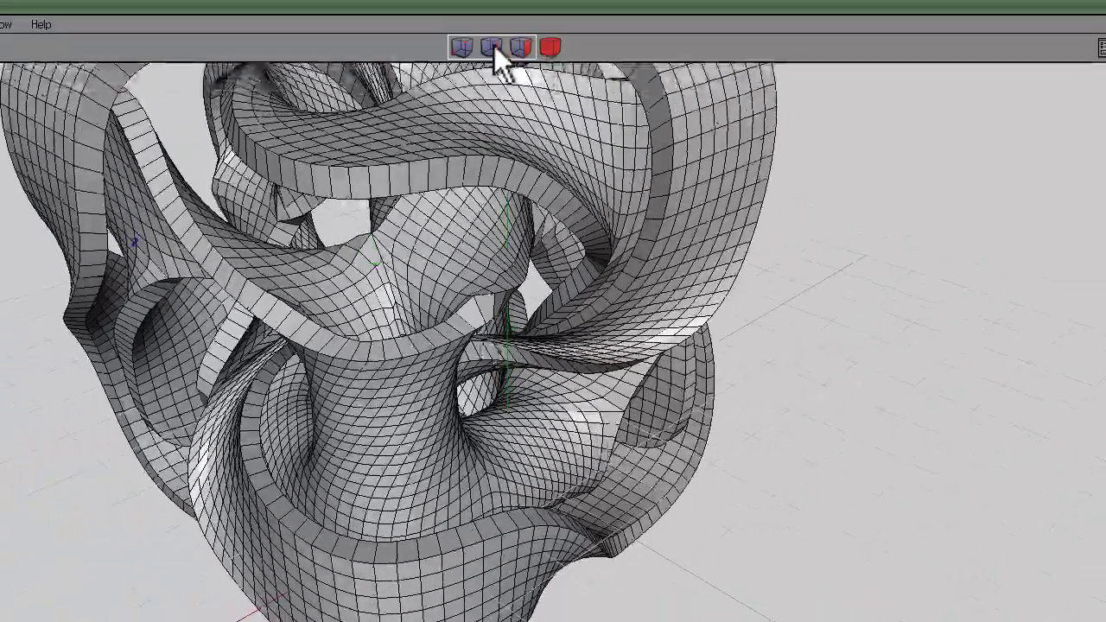
Select the edge loop crossing the core's upper rim and convert it to a strip of faces.
{"action": "left_click", "coordinate": [493, 48]}
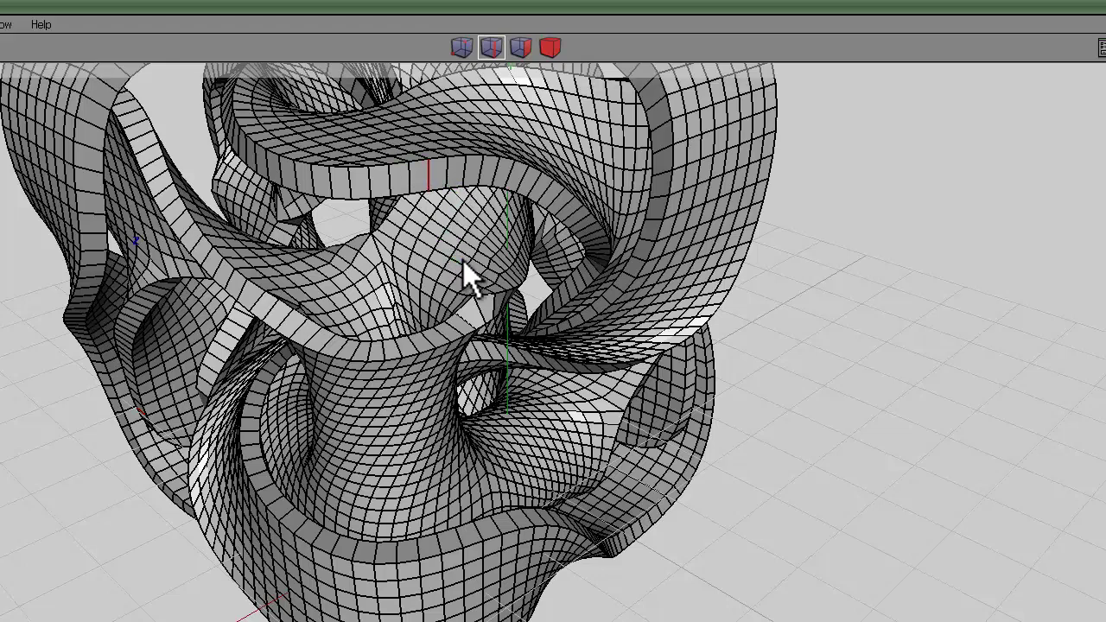
{"action": "key", "text": "l"}
{"action": "left_click", "coordinate": [524, 48]}
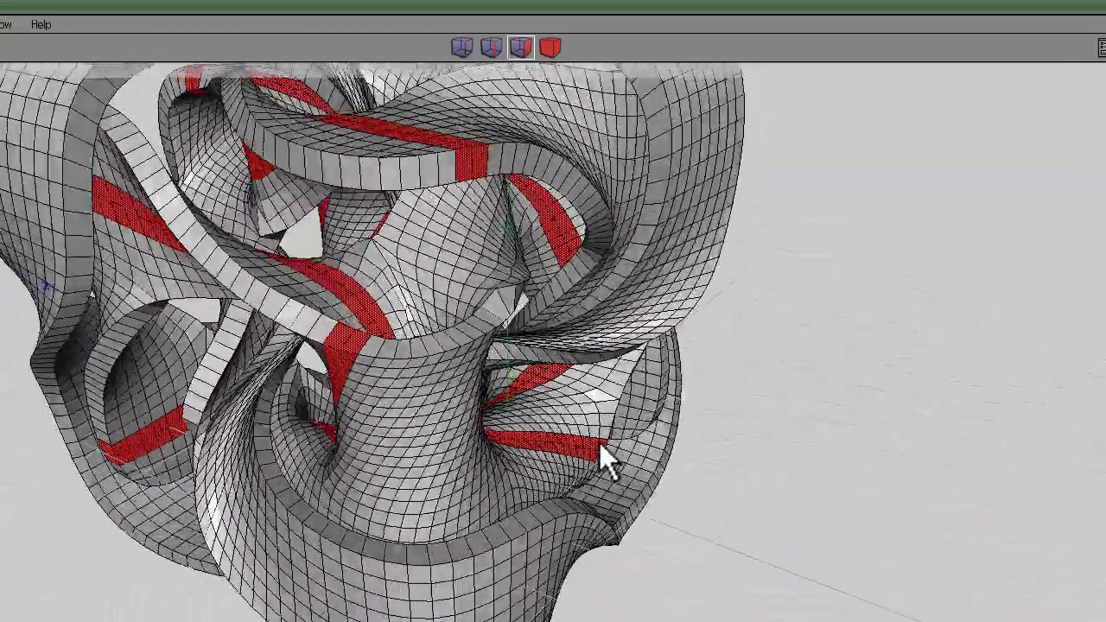
{"action": "middle_click_drag", "start_coordinate": [599, 442], "coordinate": [572, 468]}
Try to shell-extrude the face strip along its normals and smooth the extruded strip as a separate body.
{"action": "right_click", "coordinate": [893, 157]}
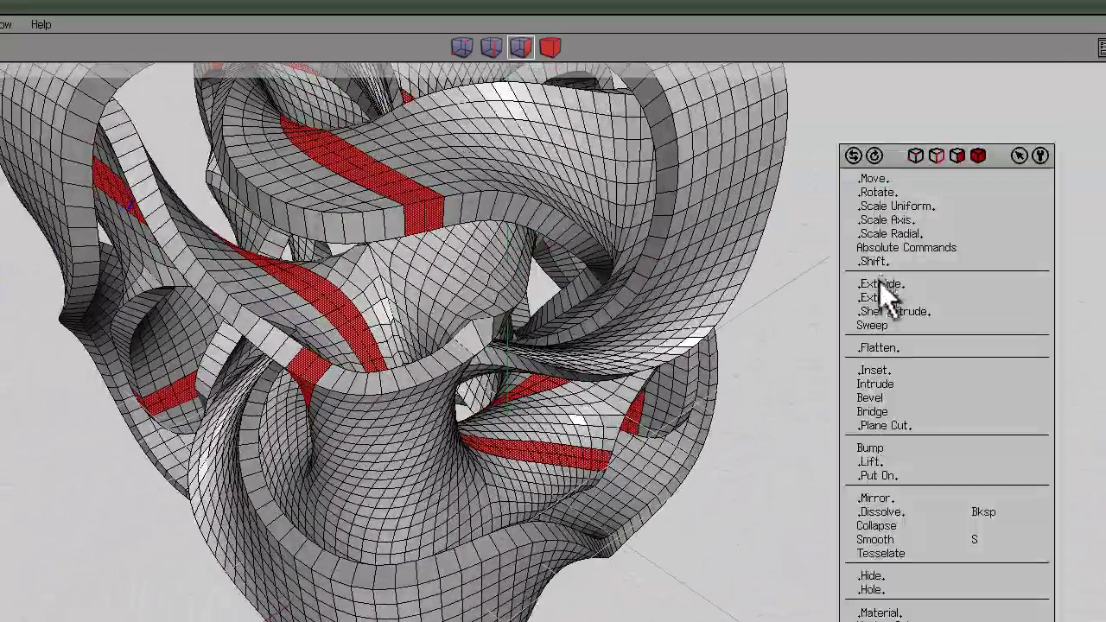
{"action": "left_click", "coordinate": [892, 298]}
{"action": "left_click", "coordinate": [895, 324]}
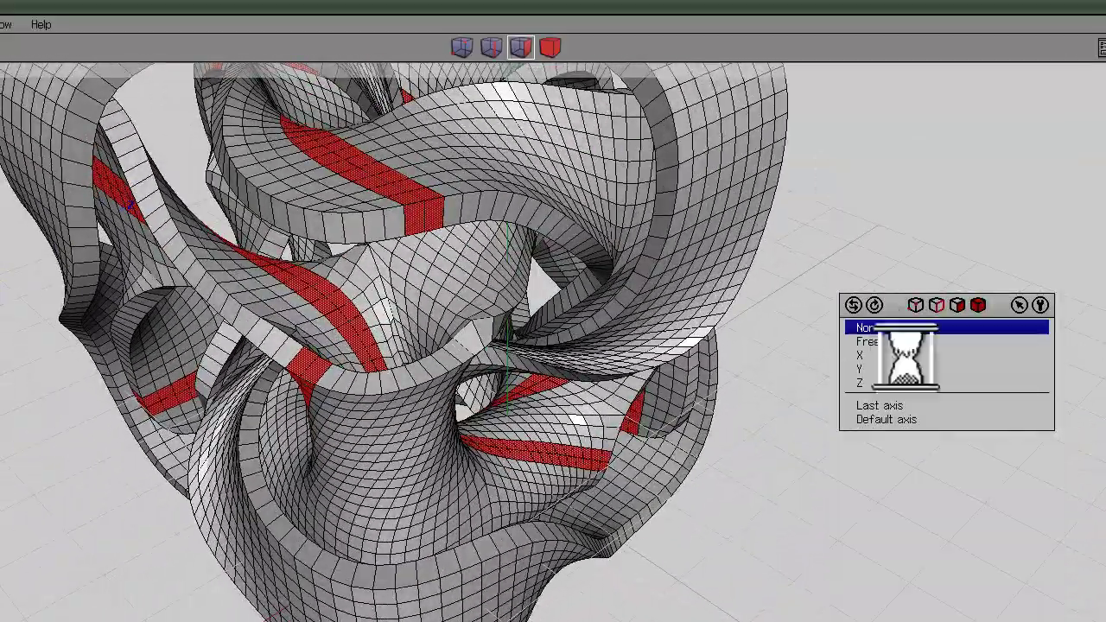
{"action": "left_click", "coordinate": [632, 475]}
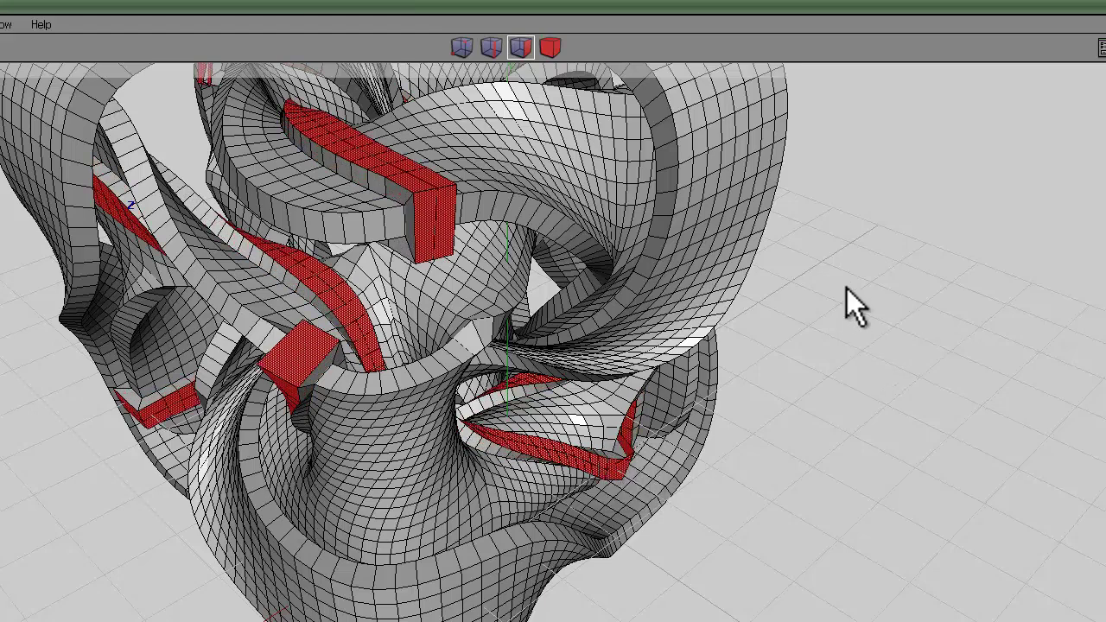
{"action": "left_click", "coordinate": [553, 48]}
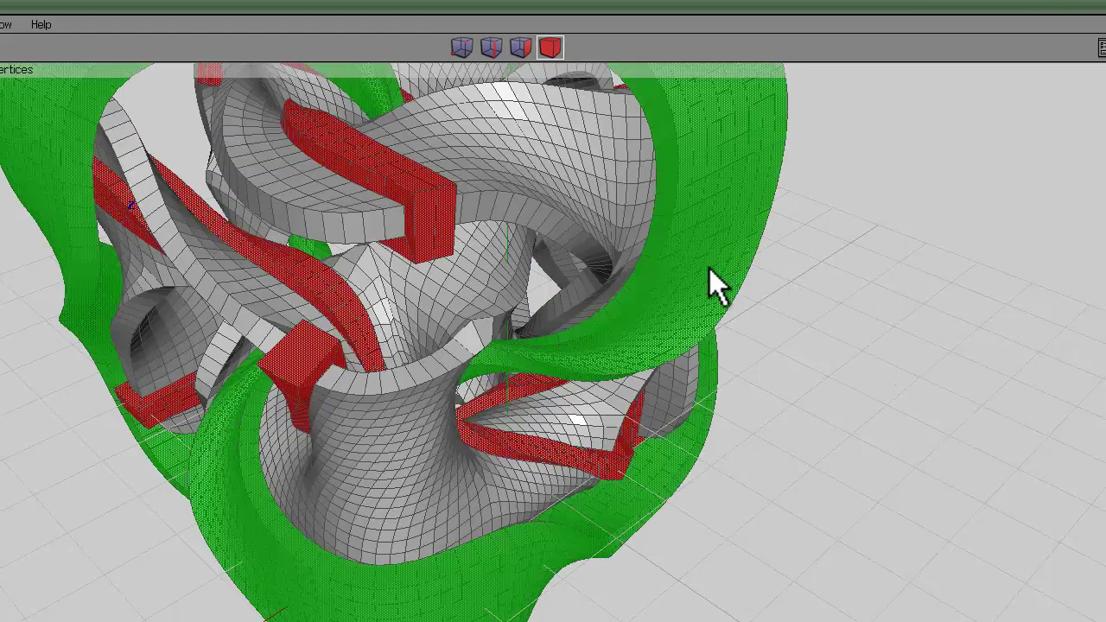
{"action": "key", "text": "s"}
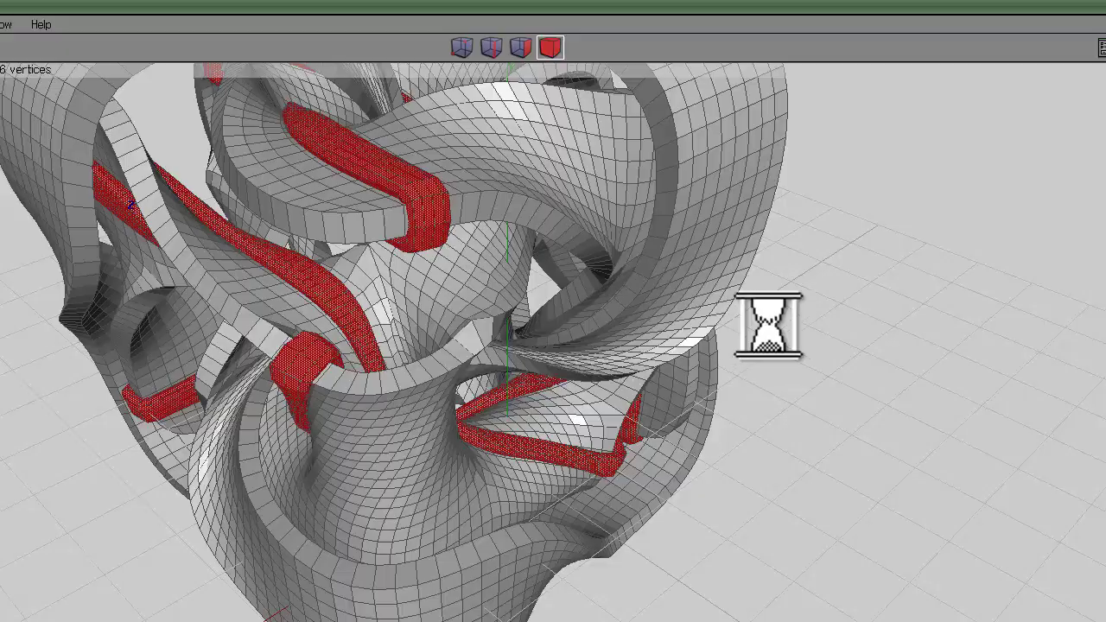
{"action": "middle_click_drag", "start_coordinate": [743, 338], "coordinate": [737, 293]}
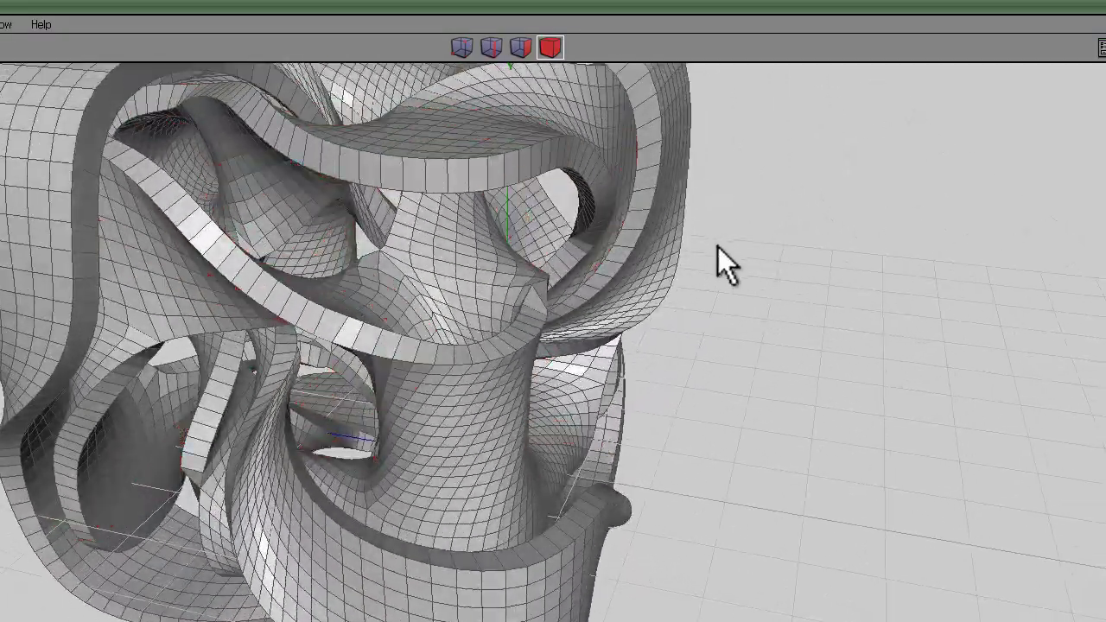
Split every quad face of the outer shell into triangles around a centre vertex by insetting and collapsing the faces, and clear the selection.
{"action": "mouse_move", "coordinate": [718, 247]}
{"action": "middle_mouse_down"}
{"action": "mouse_move", "coordinate": [599, 444]}
{"action": "mouse_move", "coordinate": [719, 257]}
{"action": "middle_mouse_up"}
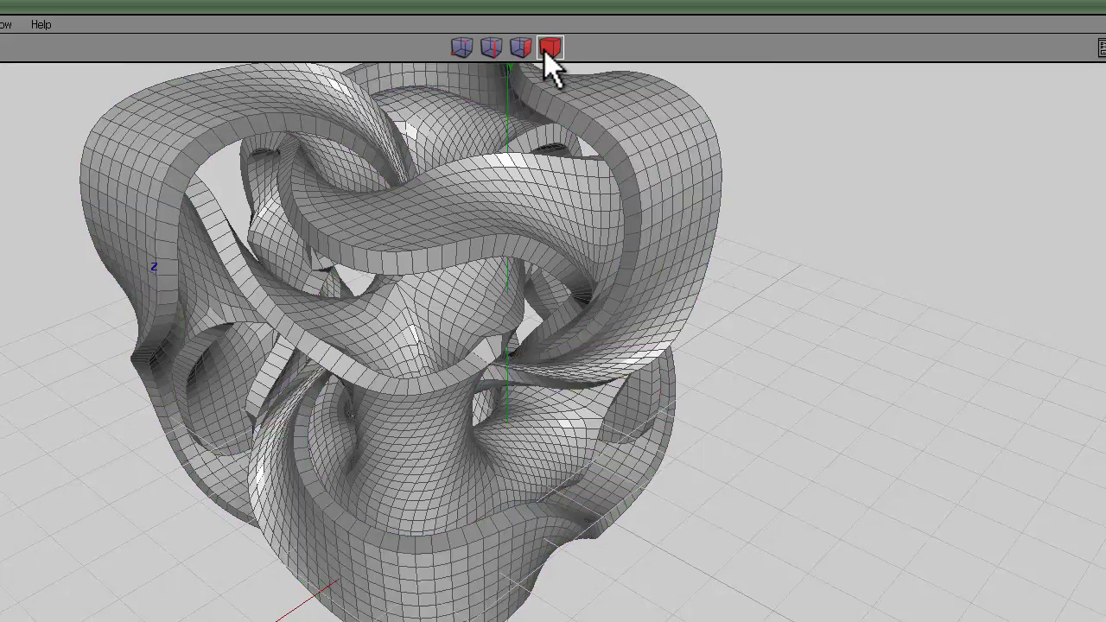
{"action": "left_click", "coordinate": [613, 132]}
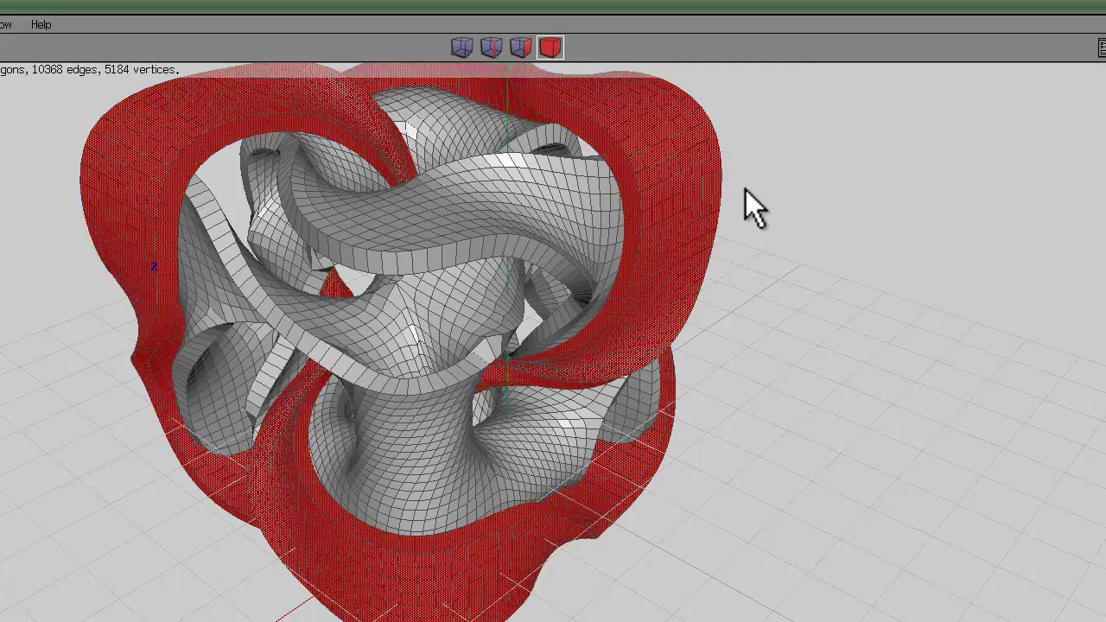
{"action": "right_click", "coordinate": [772, 192]}
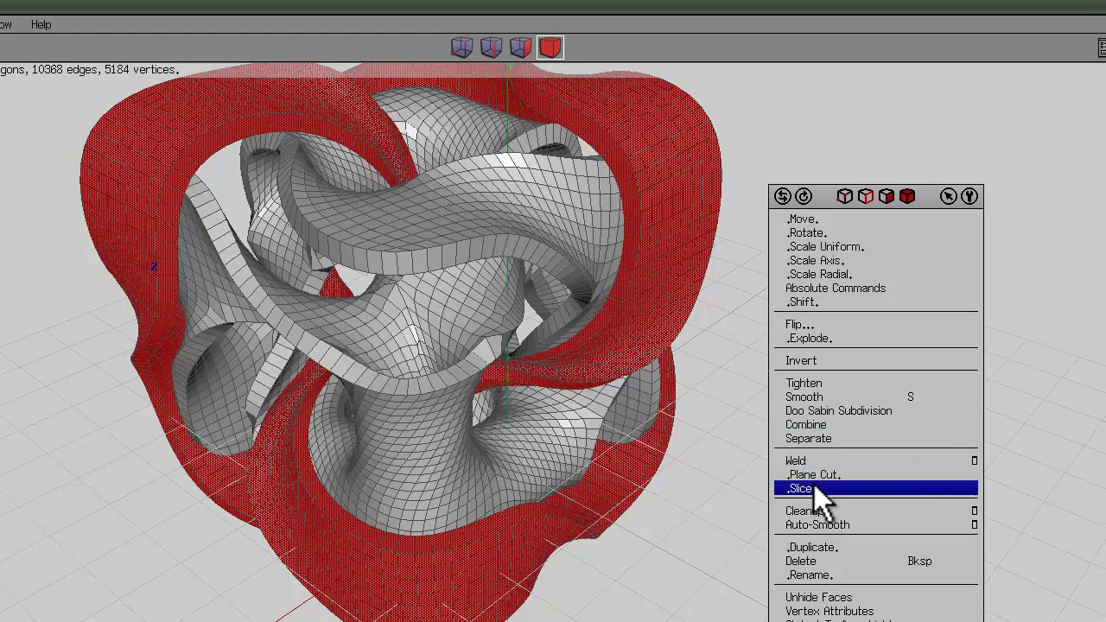
{"action": "left_click", "coordinate": [522, 48]}
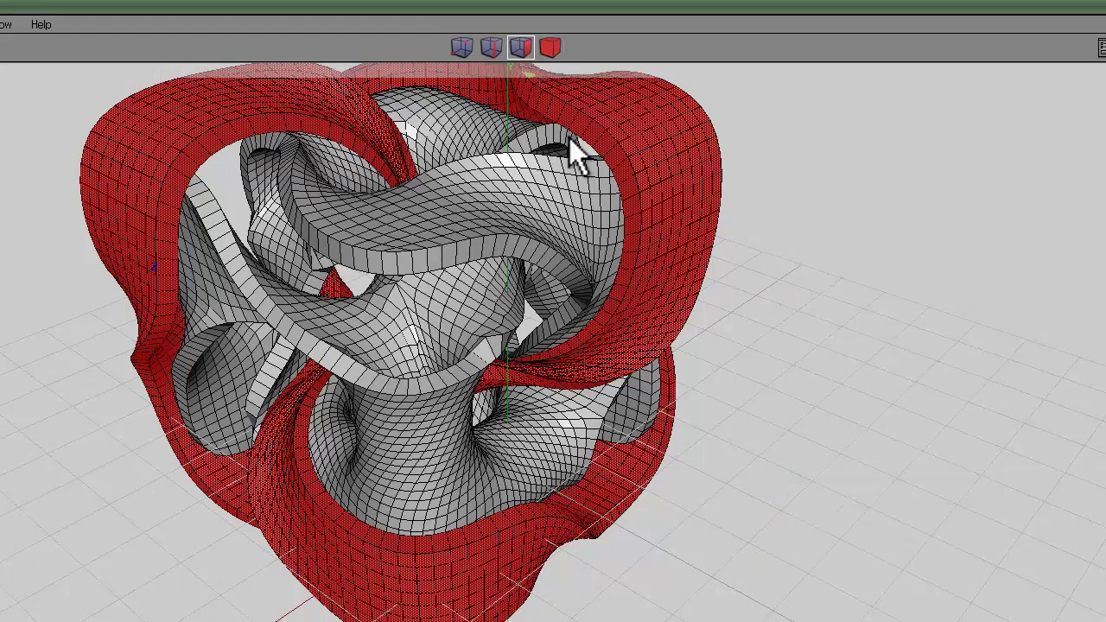
{"action": "right_click", "coordinate": [683, 256]}
{"action": "left_click", "coordinate": [725, 458]}
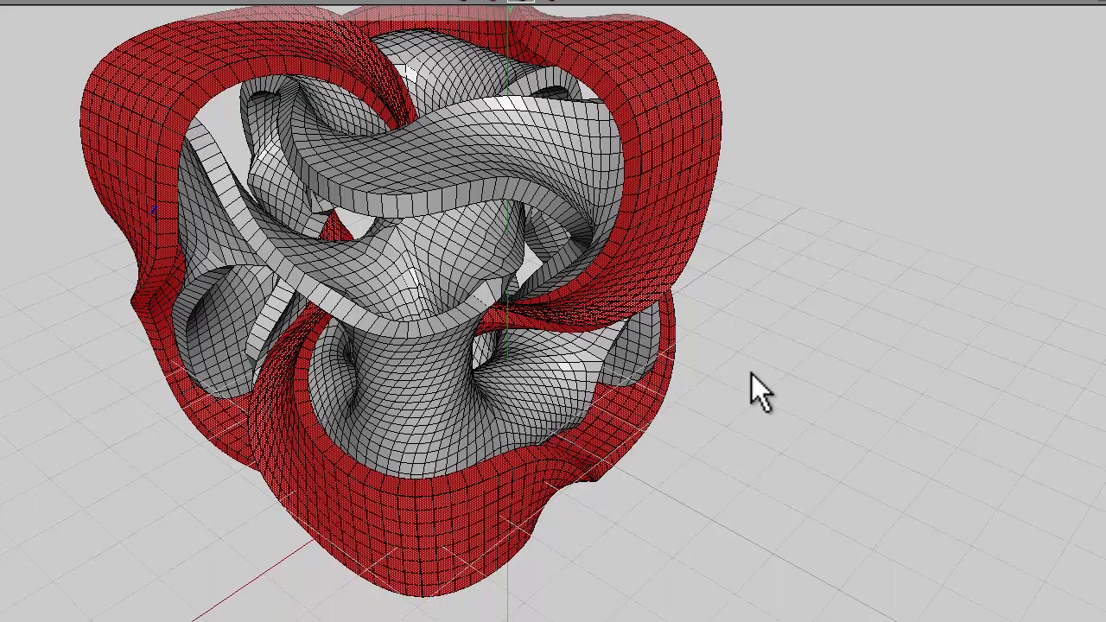
{"action": "right_click", "coordinate": [755, 431]}
{"action": "left_click", "coordinate": [784, 518]}
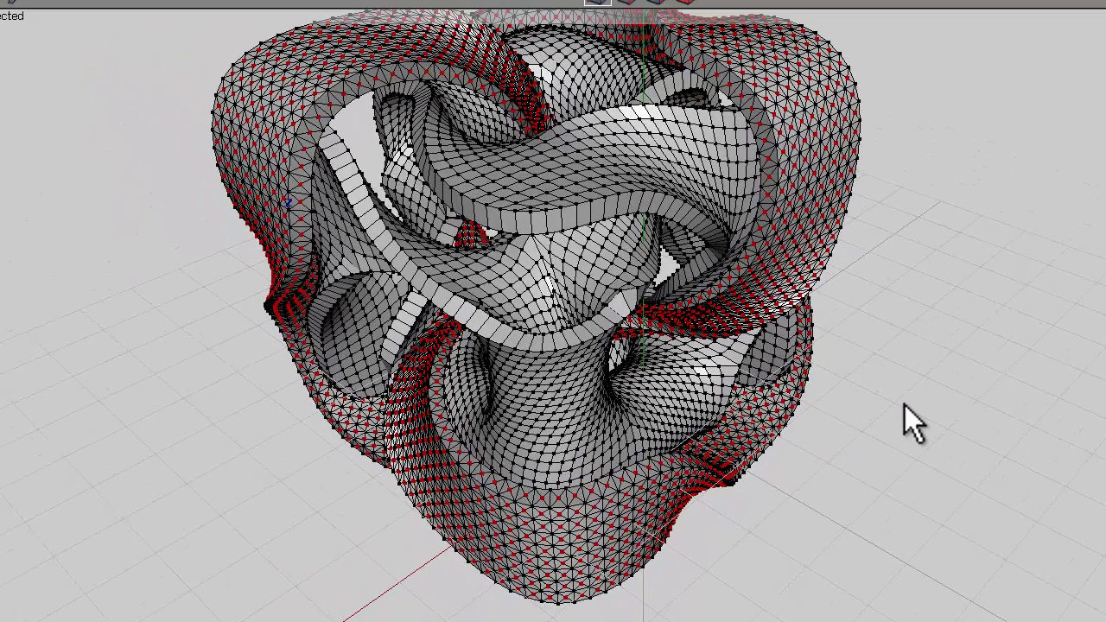
{"action": "key", "text": "space"}
Select an edge loop winding around the triangulated outer shell and convert it to a continuous strip of faces.
{"action": "left_click", "coordinate": [627, 1]}
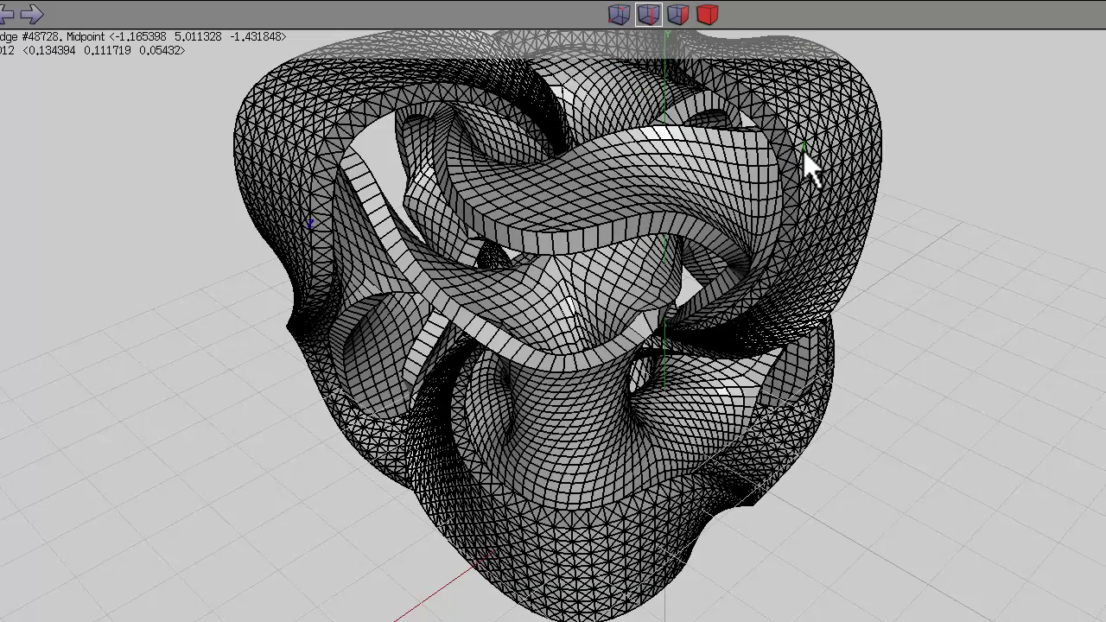
{"action": "left_click", "coordinate": [803, 150]}
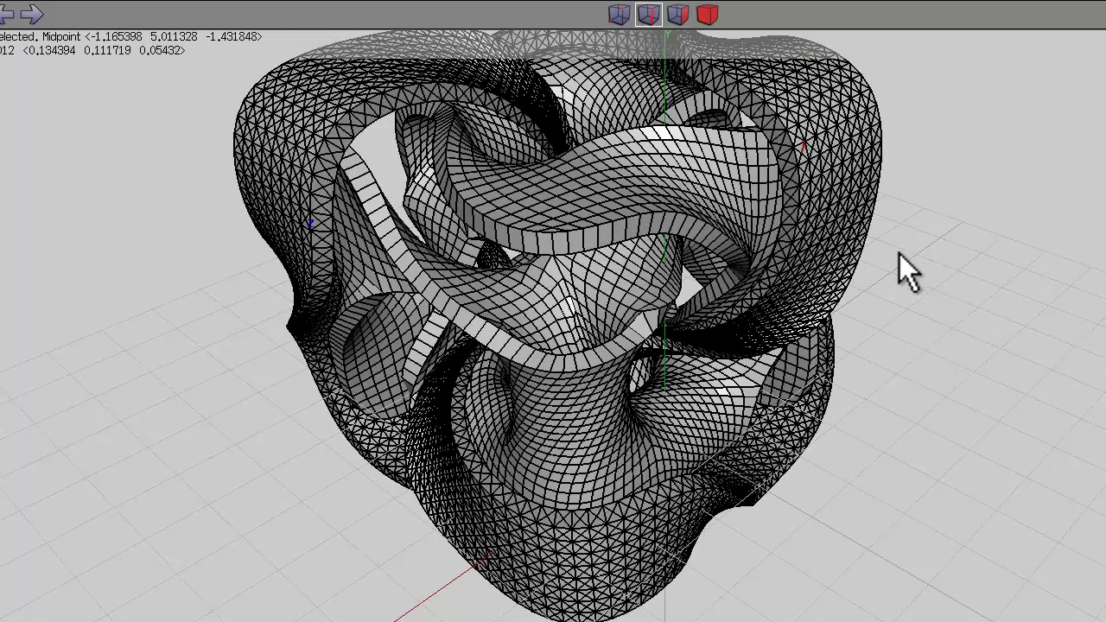
{"action": "key", "text": "l"}
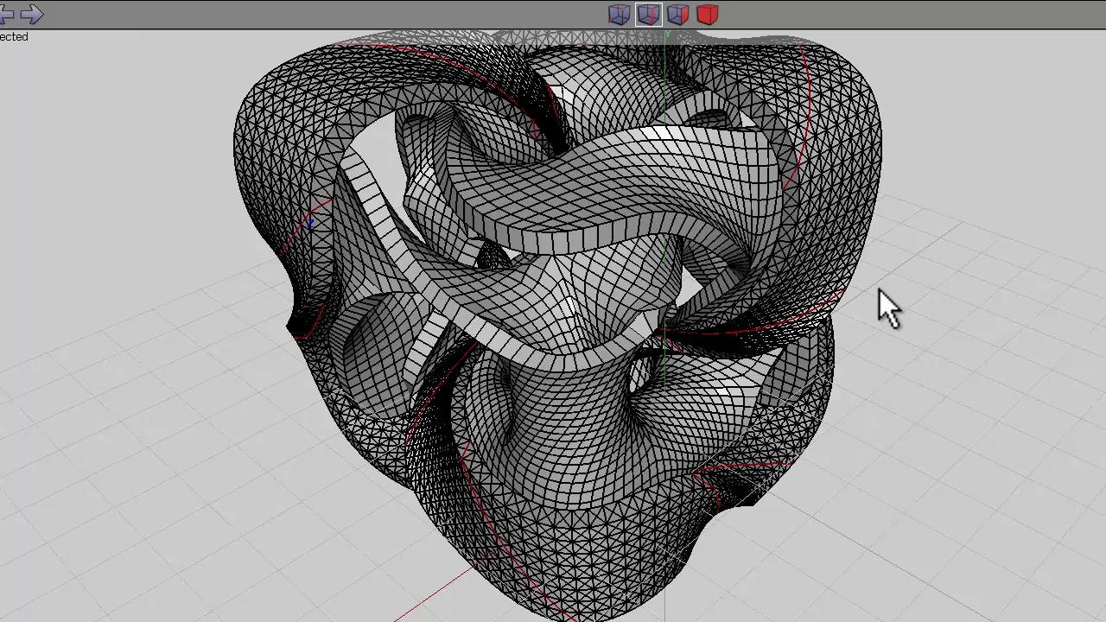
{"action": "left_click", "coordinate": [685, 14]}
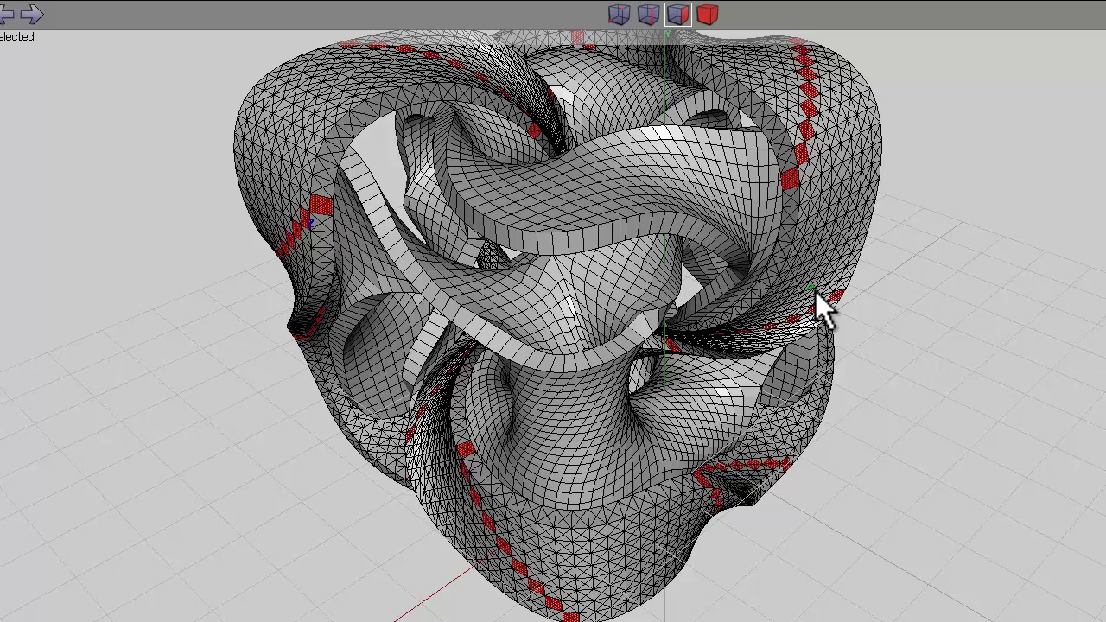
{"action": "key", "text": "plus"}
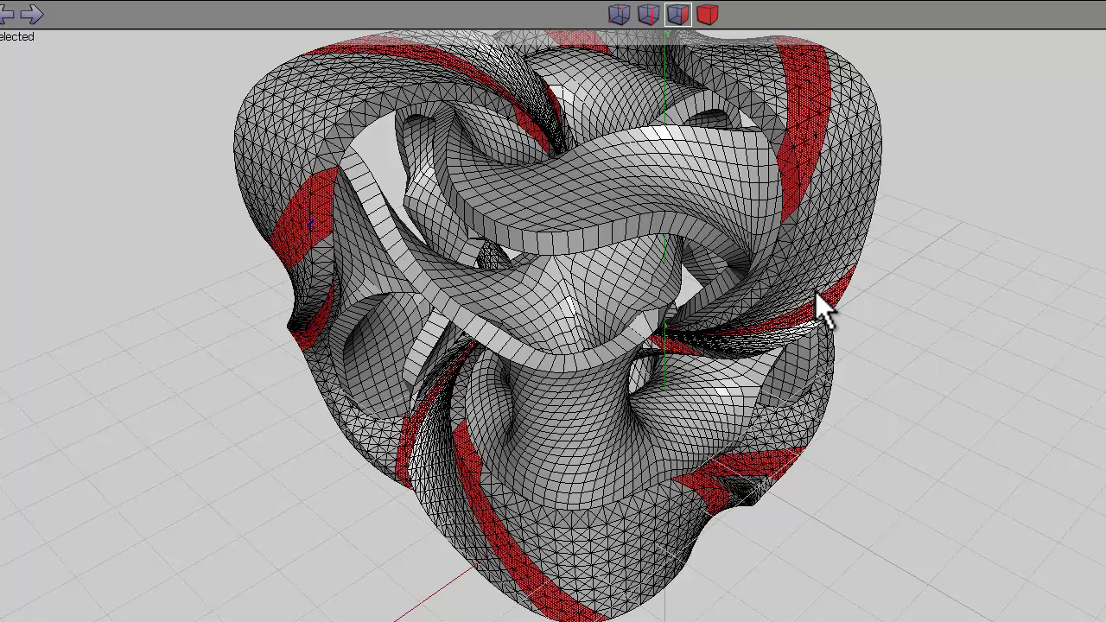
{"action": "key", "text": "minus"}
{"action": "key", "text": "minus"}
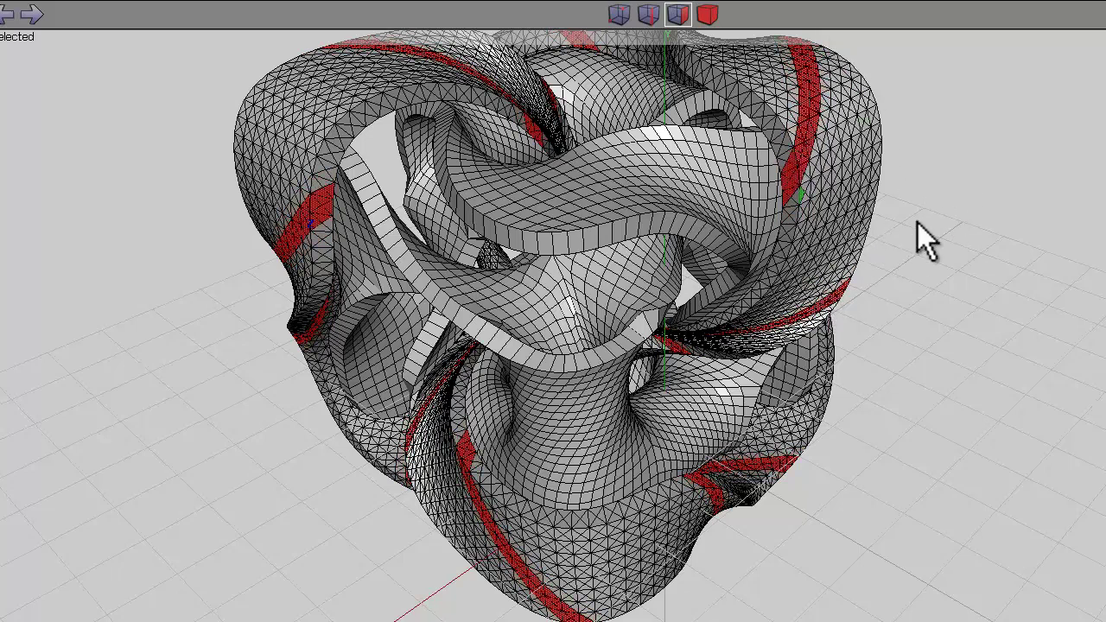
Try to shell-extrude the face strip on the outer shell as a separate body, and remove that body.
{"action": "right_click", "coordinate": [931, 192]}
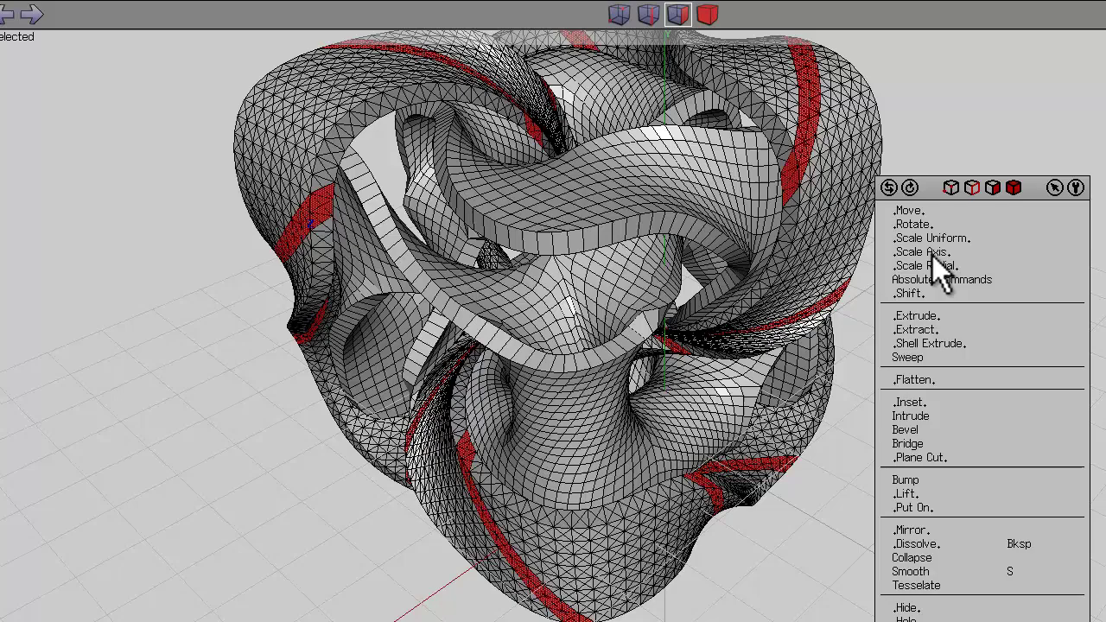
{"action": "left_click", "coordinate": [934, 358]}
{"action": "left_click", "coordinate": [942, 367]}
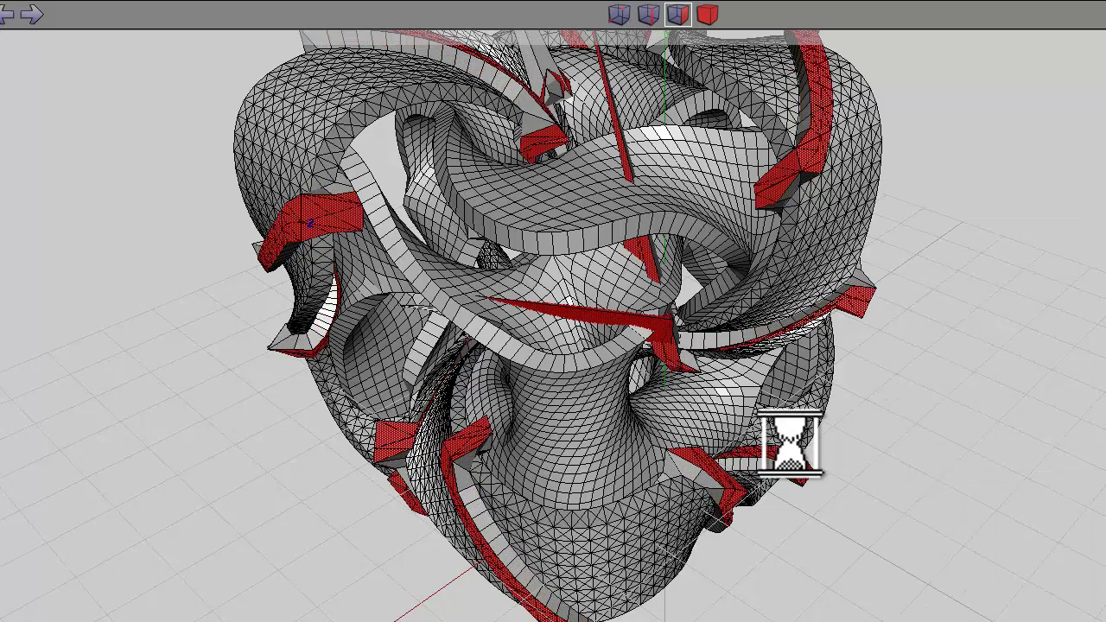
{"action": "left_click", "coordinate": [712, 28]}
{"action": "left_click", "coordinate": [709, 15]}
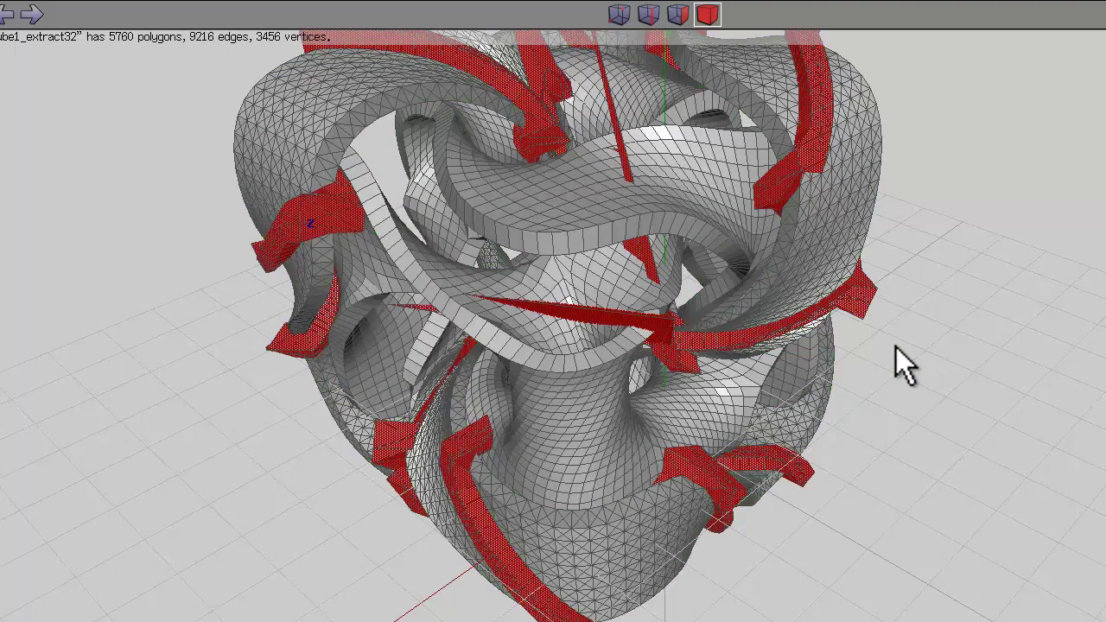
{"action": "left_click", "coordinate": [925, 333]}
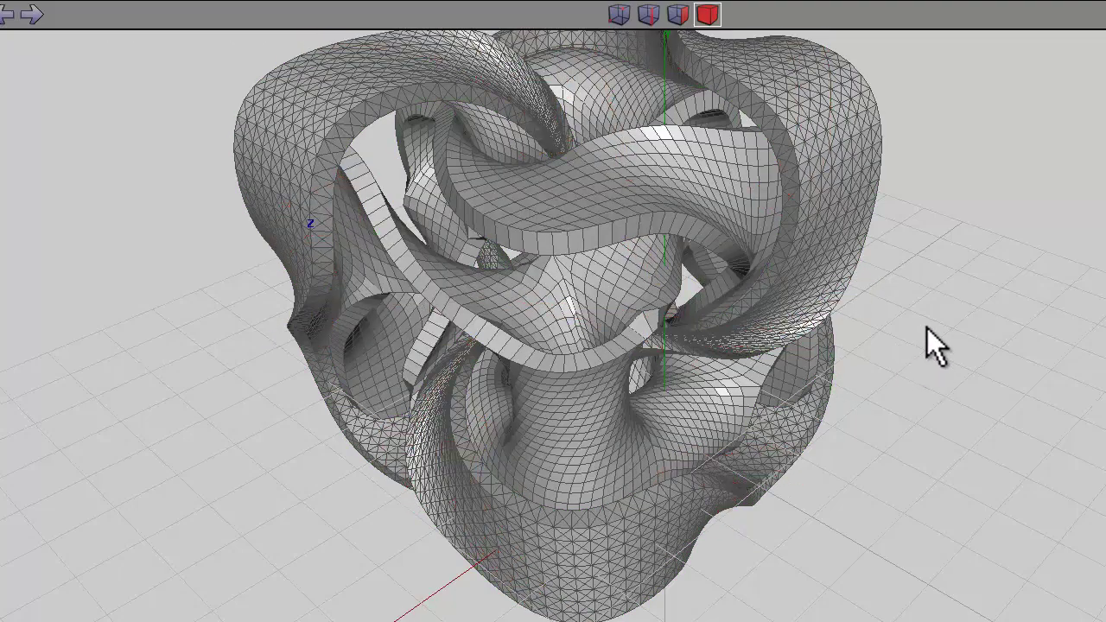
Select all triangular faces of the outer shell and inset them slightly to leave thin borders along the edges.
{"action": "middle_click_drag", "start_coordinate": [927, 328], "coordinate": [757, 412]}
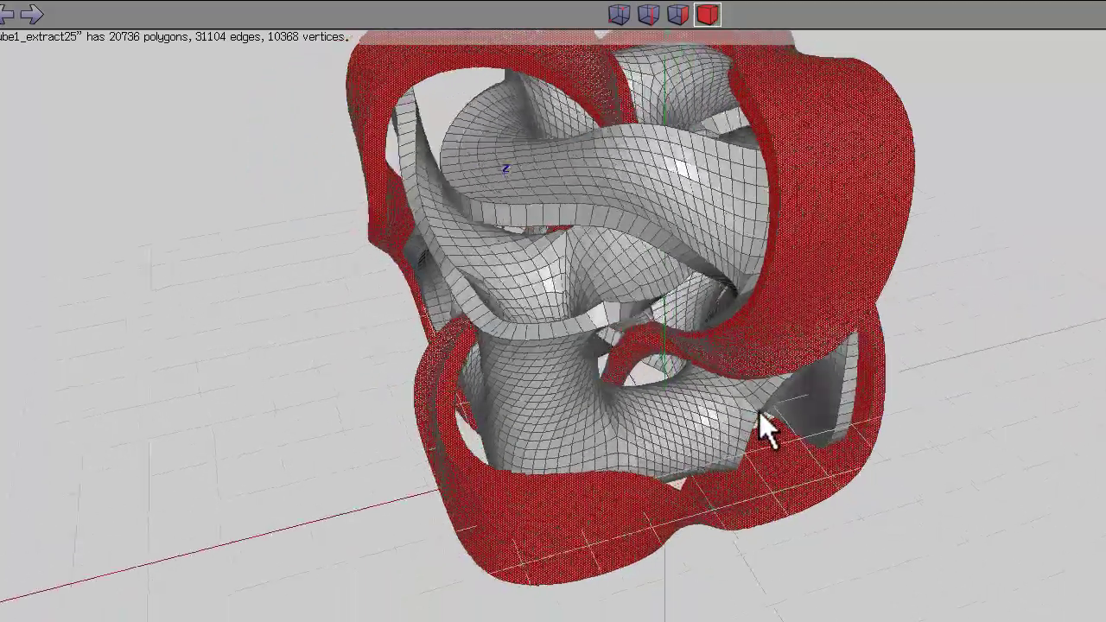
{"action": "scroll", "coordinate": [757, 411], "scroll_direction": "up", "scroll_amount": 10}
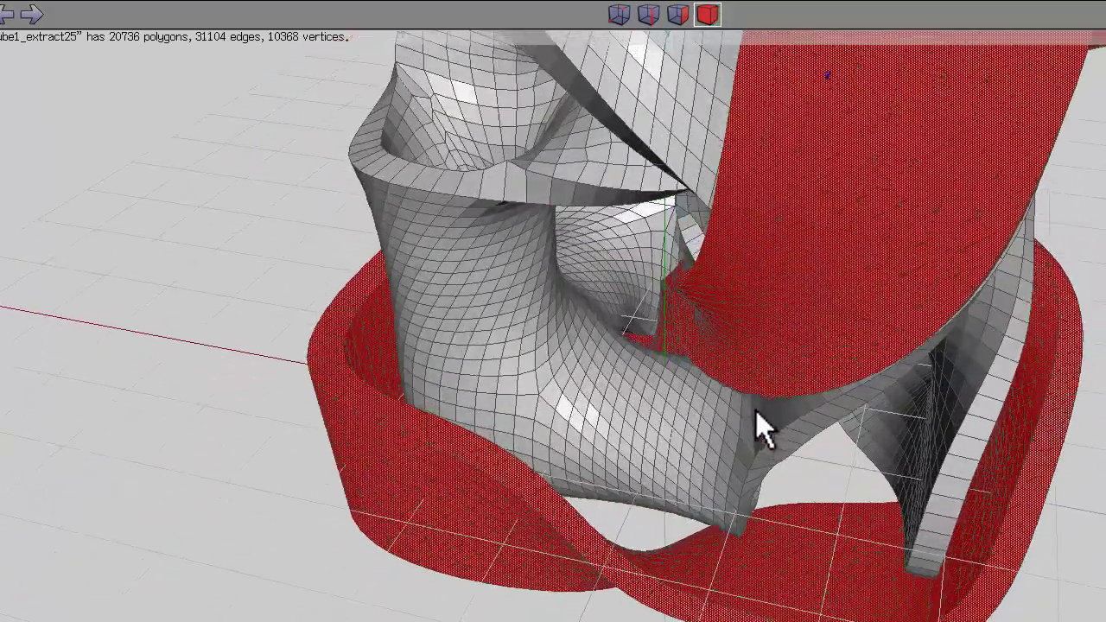
{"action": "scroll", "coordinate": [758, 412], "scroll_direction": "down", "scroll_amount": 6}
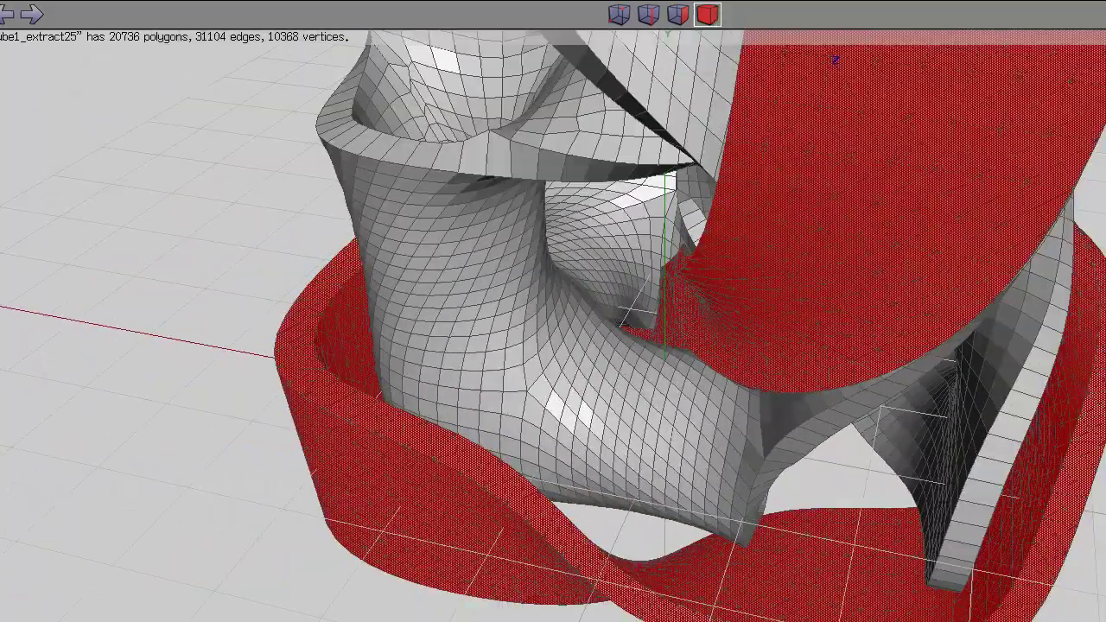
{"action": "right_click", "coordinate": [981, 95]}
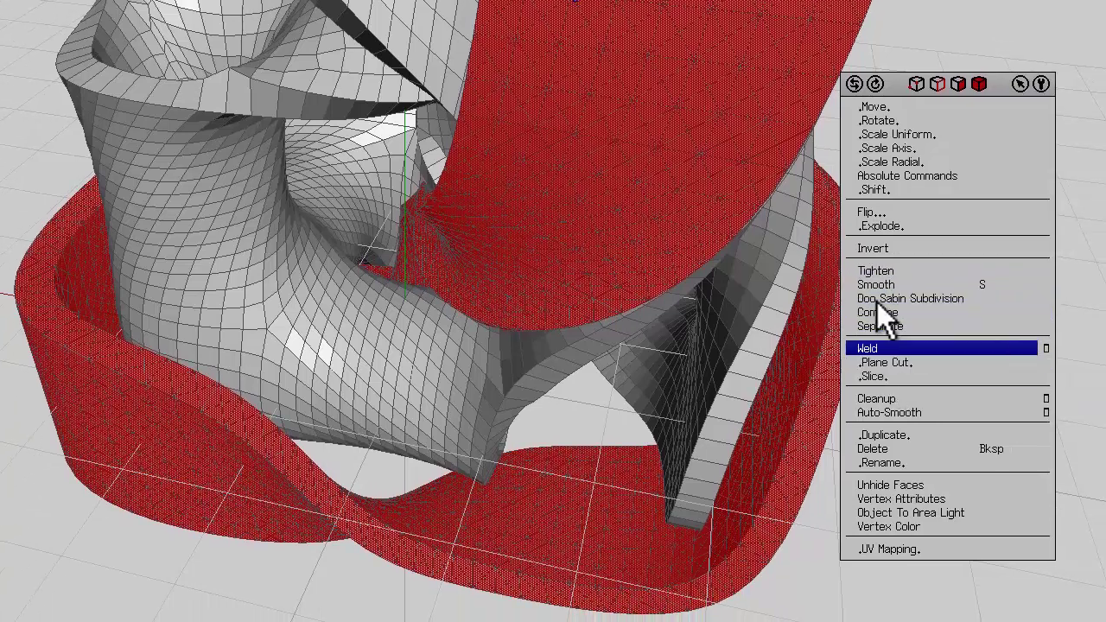
{"action": "left_click", "coordinate": [916, 248]}
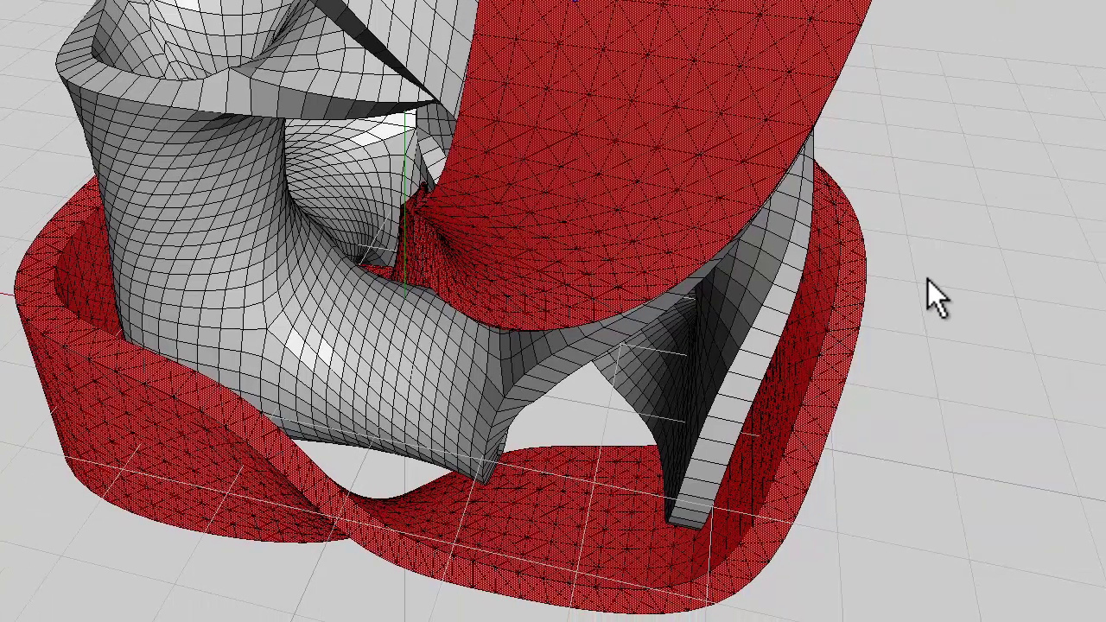
{"action": "right_click", "coordinate": [926, 290]}
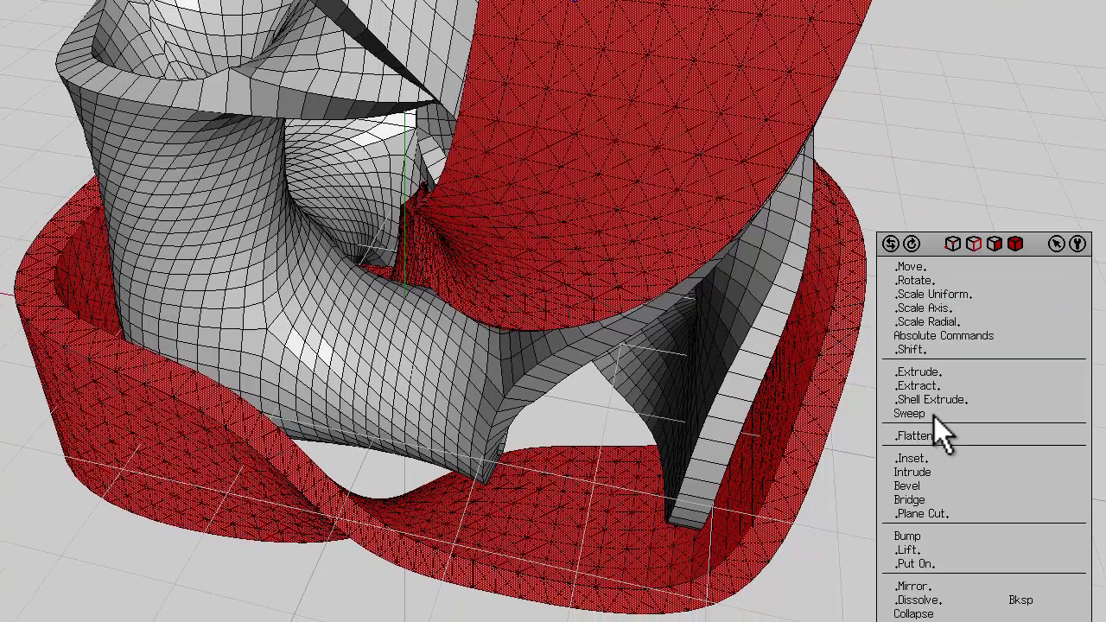
{"action": "left_click", "coordinate": [915, 458]}
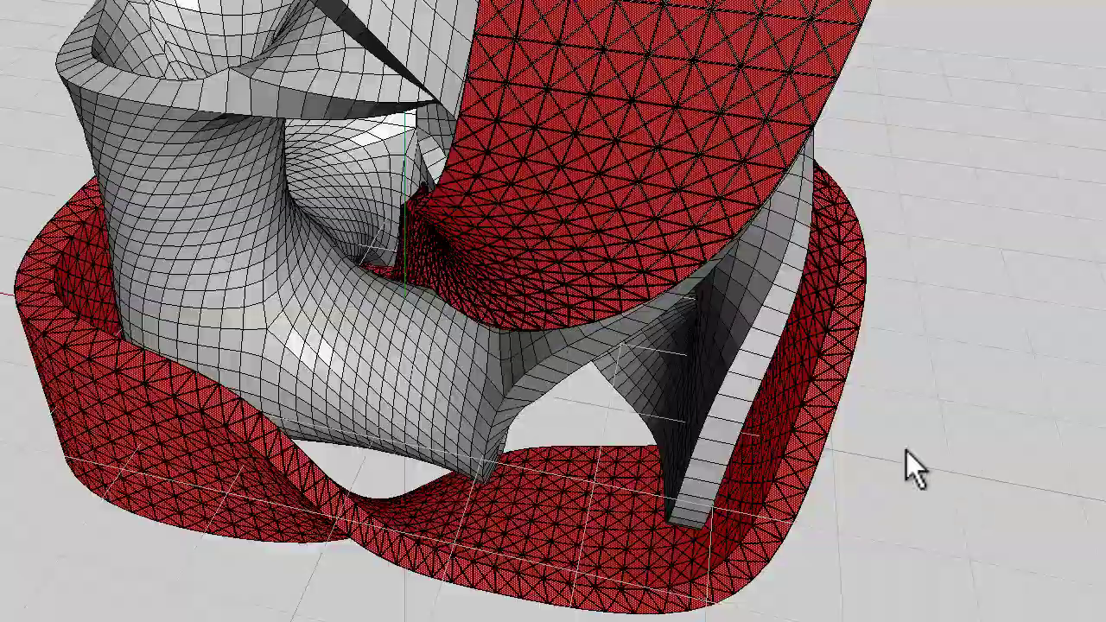
{"action": "middle_click_drag", "start_coordinate": [498, 349], "coordinate": [495, 348]}
Intrude the inset faces to turn the outer shell into an open lattice.
{"action": "right_click", "coordinate": [830, 280]}
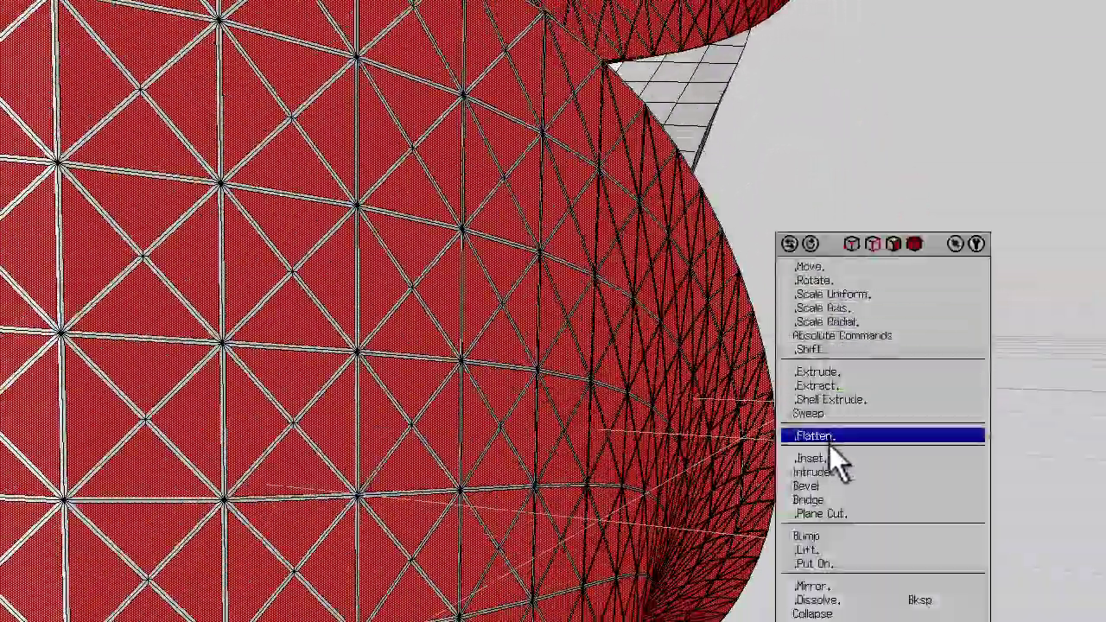
{"action": "left_click", "coordinate": [831, 472]}
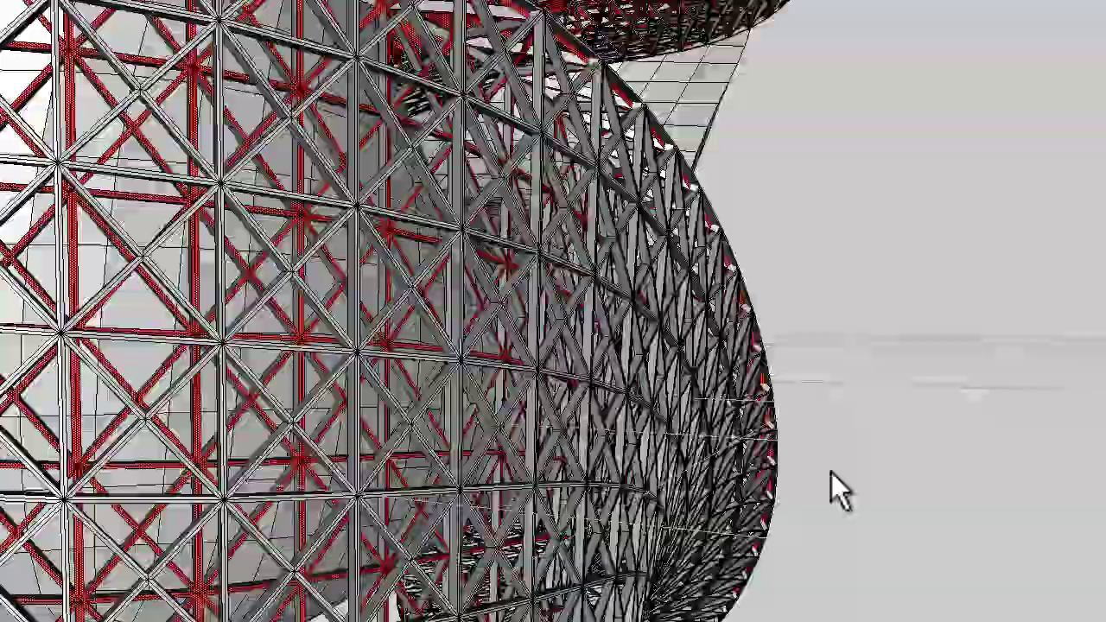
{"action": "middle_click_drag", "start_coordinate": [832, 471], "coordinate": [767, 439]}
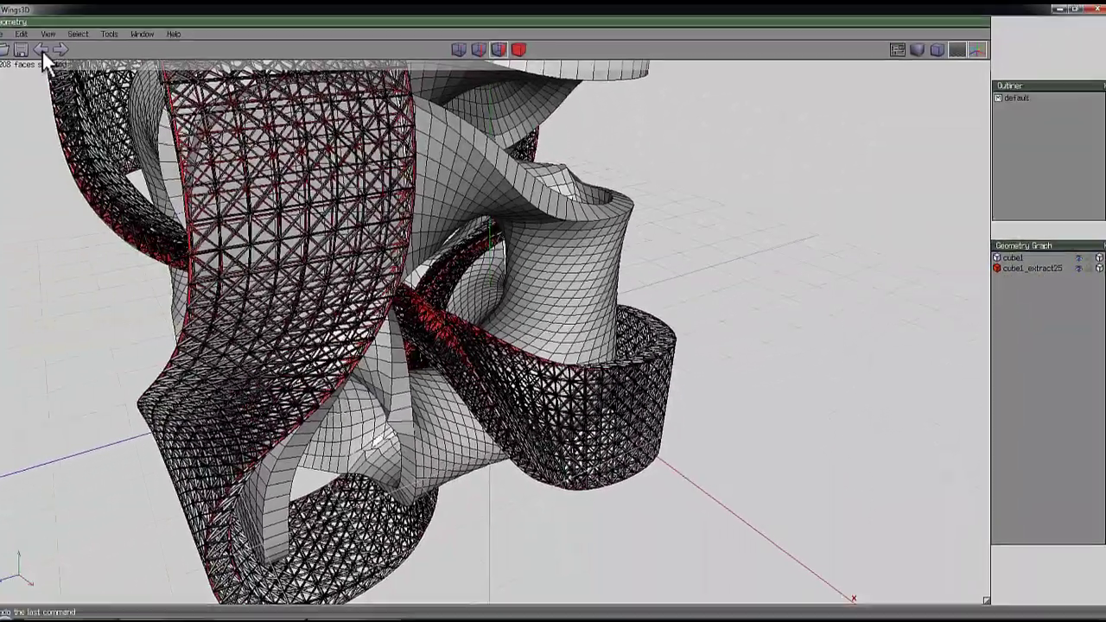
Undo the lattice, the strip extrusion and the triangulation, back to the outer shell's original quad faces.
{"action": "left_click", "coordinate": [52, 54]}
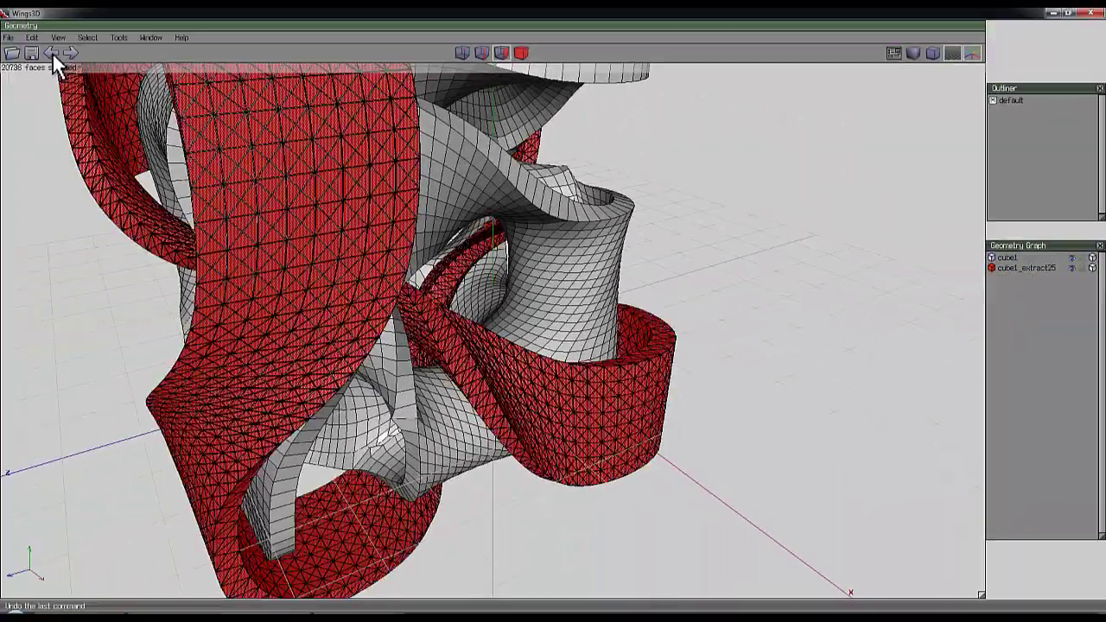
{"action": "left_click", "coordinate": [52, 53]}
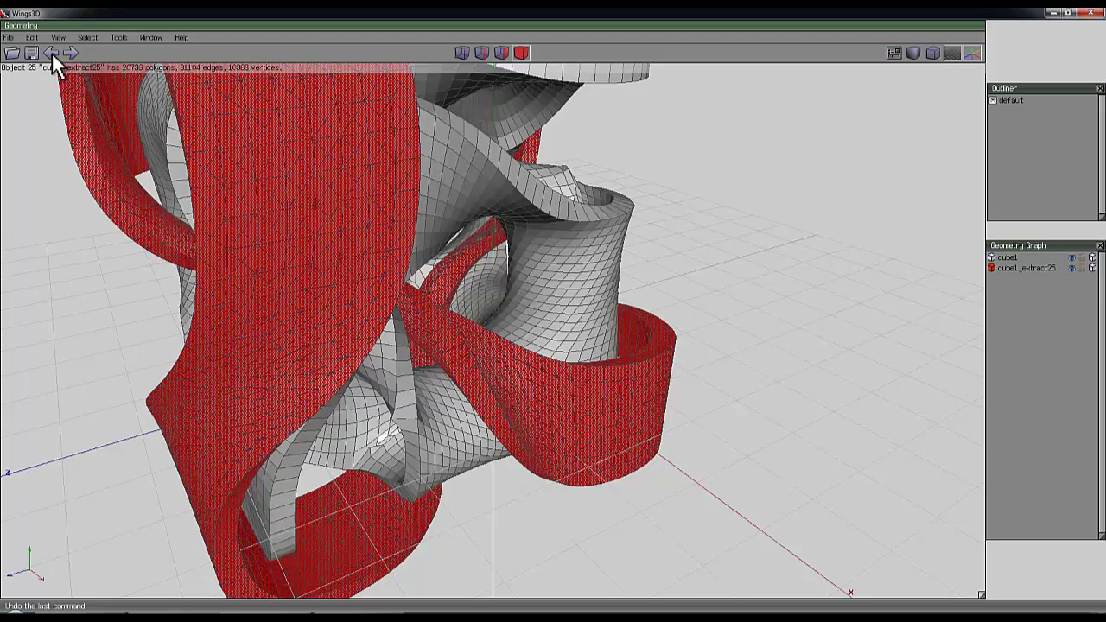
{"action": "left_click", "coordinate": [52, 53]}
{"action": "left_click", "coordinate": [52, 52]}
{"action": "left_click", "coordinate": [51, 52]}
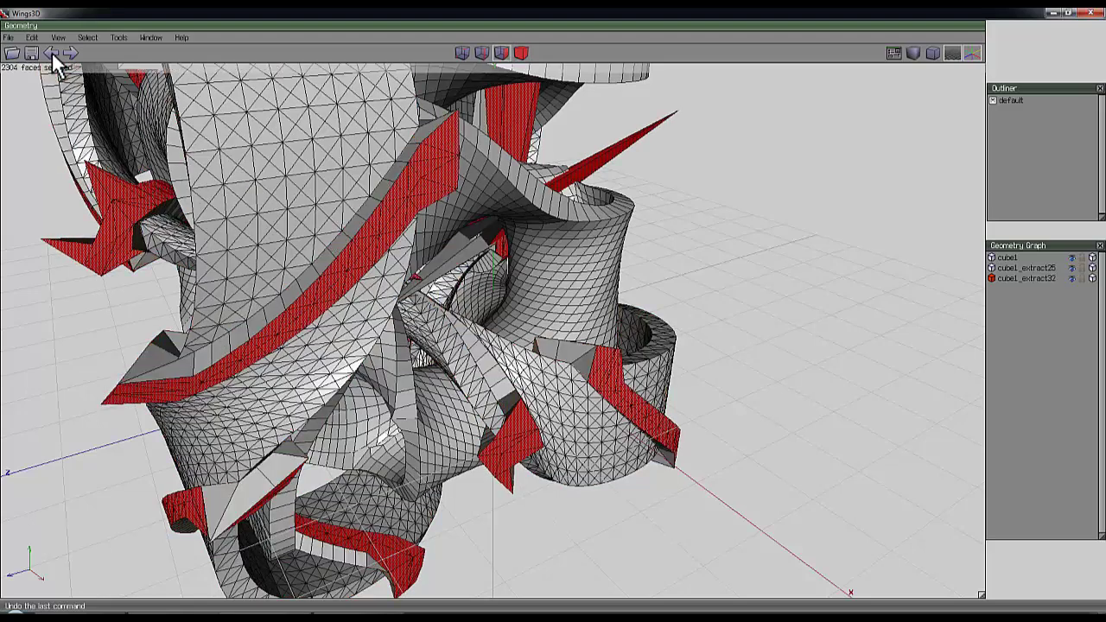
{"action": "left_click", "coordinate": [52, 53]}
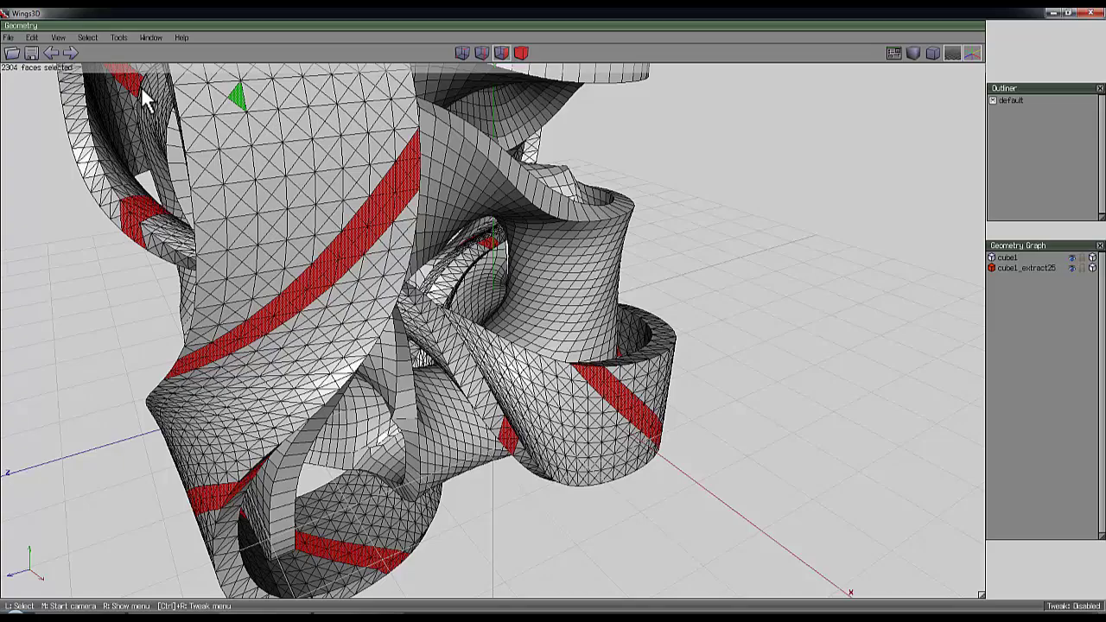
{"action": "left_click", "coordinate": [52, 52]}
{"action": "left_click", "coordinate": [52, 53]}
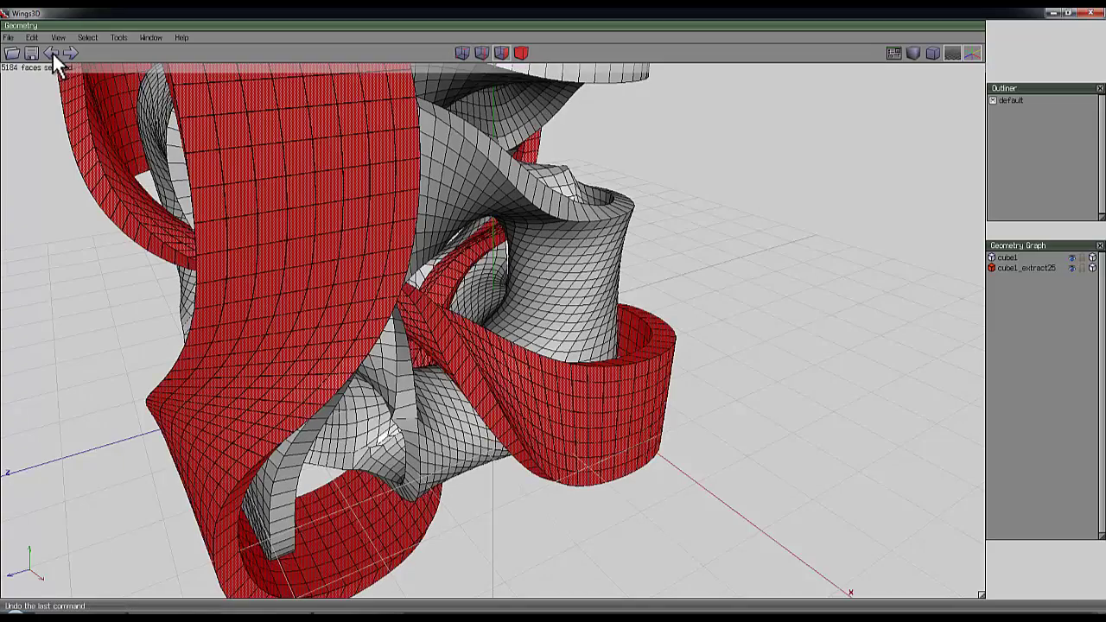
Clear the face selection and examine the rims and quad surfaces of the core and outer shell from several angles.
{"action": "middle_click", "coordinate": [557, 327]}
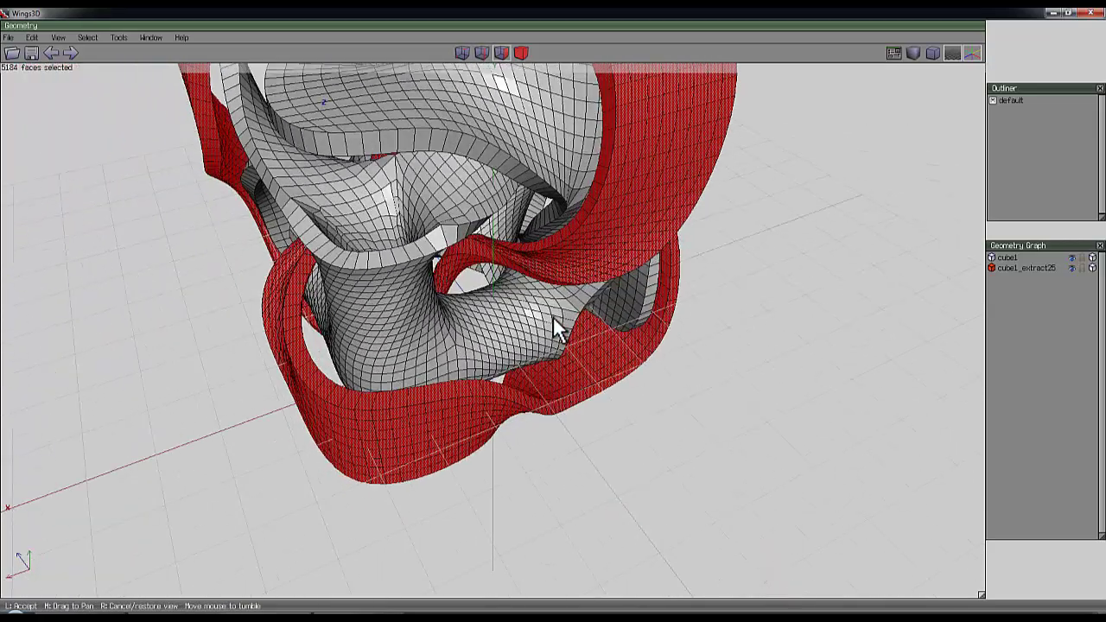
{"action": "left_click", "coordinate": [553, 316]}
{"action": "left_click", "coordinate": [366, 121]}
{"action": "scroll", "coordinate": [365, 116], "scroll_direction": "up", "scroll_amount": 5}
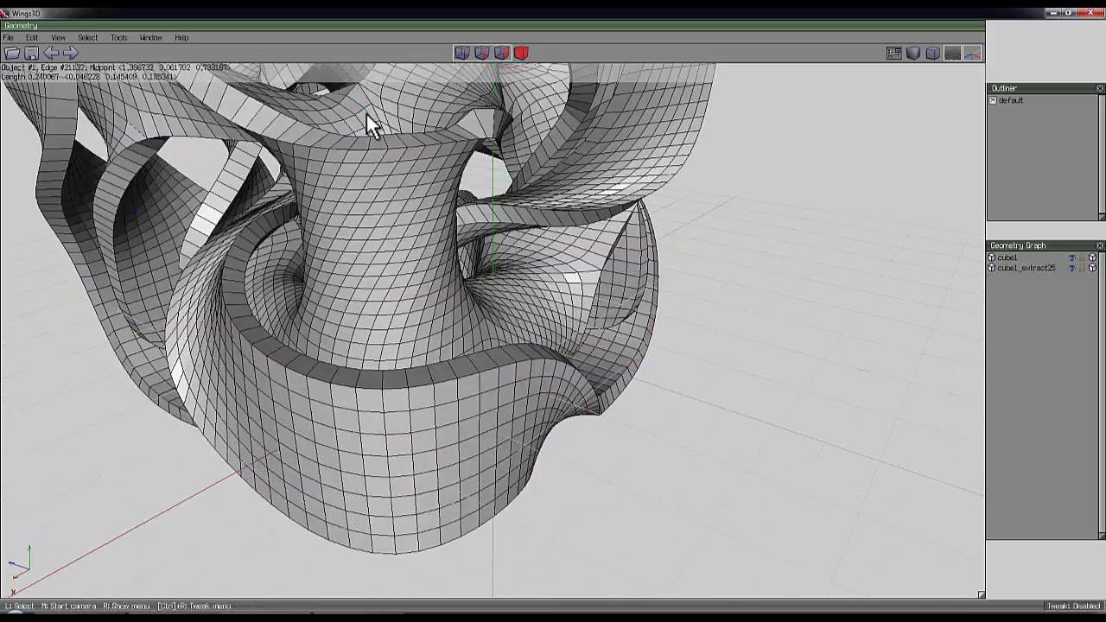
{"action": "middle_click", "coordinate": [449, 102]}
{"action": "left_click", "coordinate": [555, 317]}
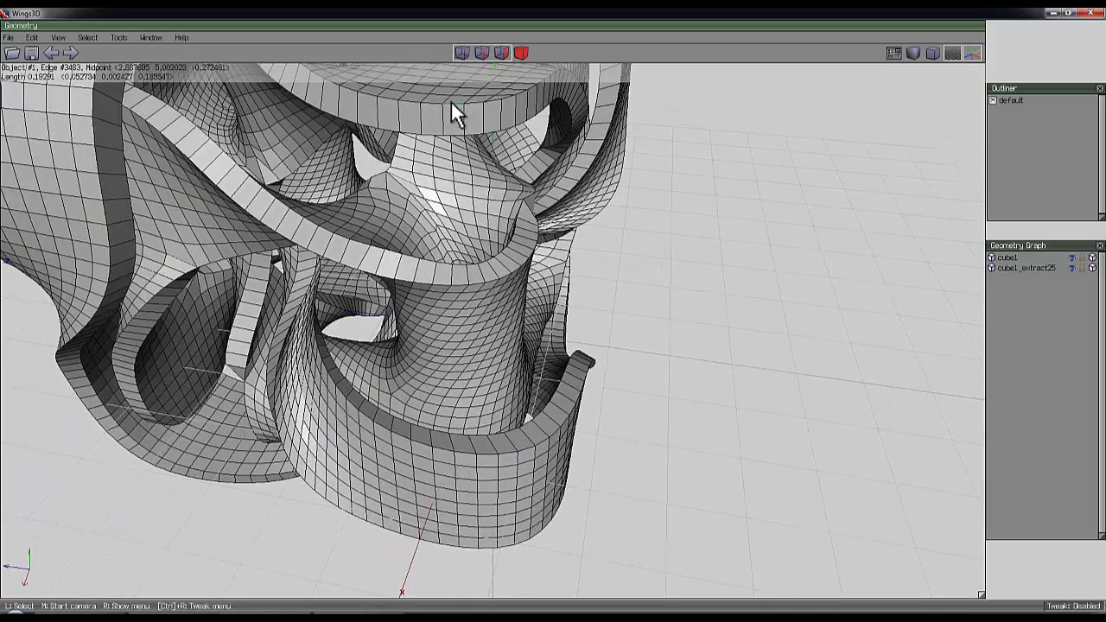
{"action": "left_click", "coordinate": [452, 104]}
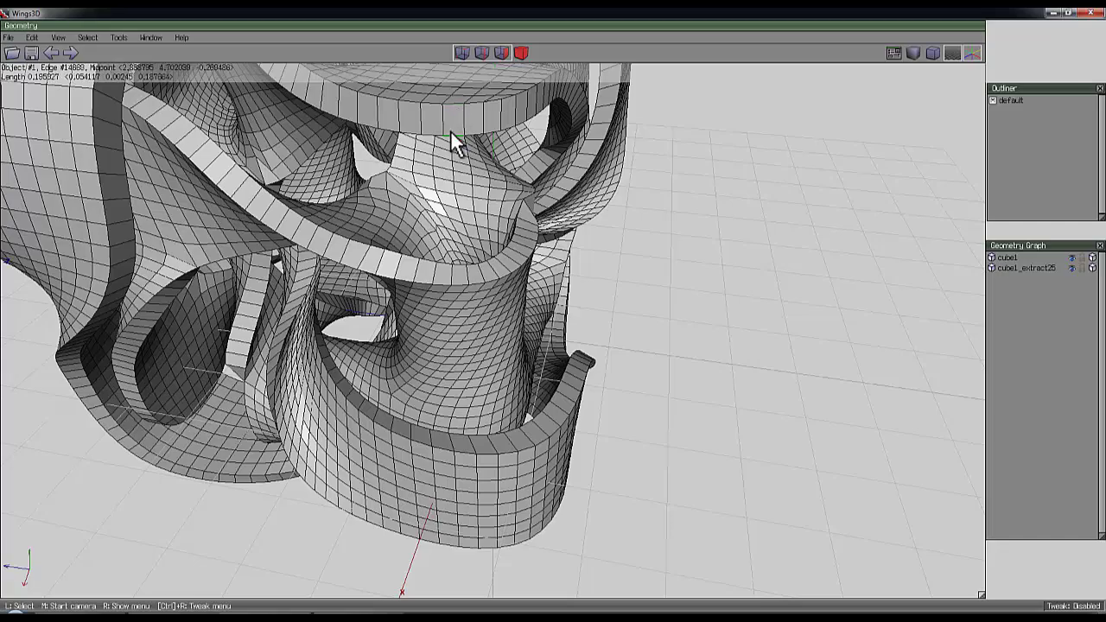
{"action": "middle_click", "coordinate": [464, 222]}
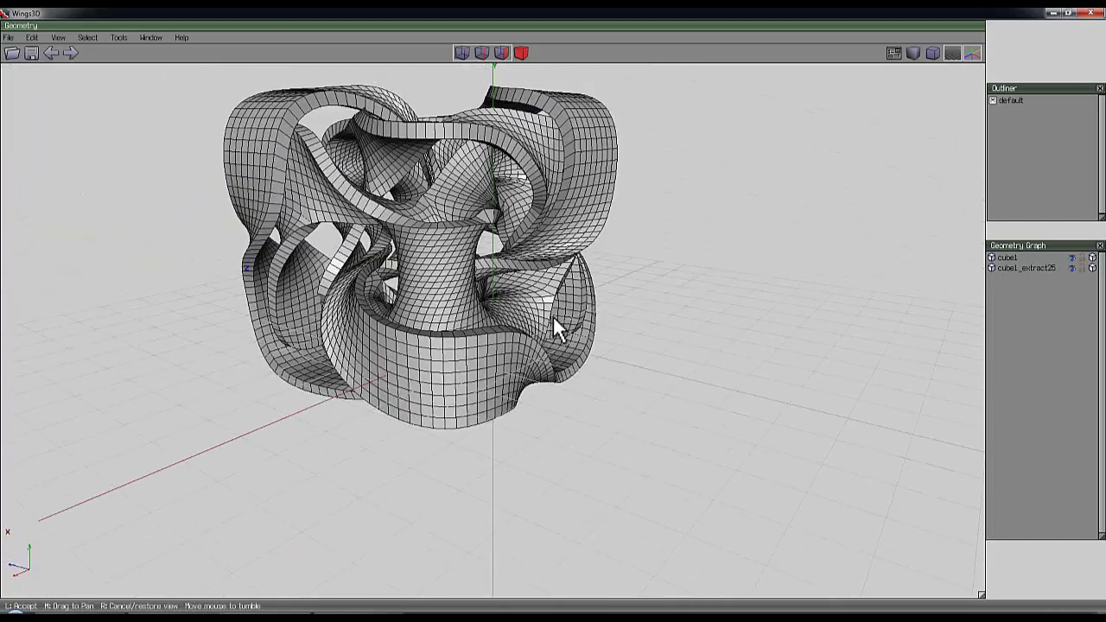
{"action": "left_click", "coordinate": [553, 316]}
Select the core and the outer shell as whole bodies, smooth both once and inspect their rims.
{"action": "left_click", "coordinate": [521, 54]}
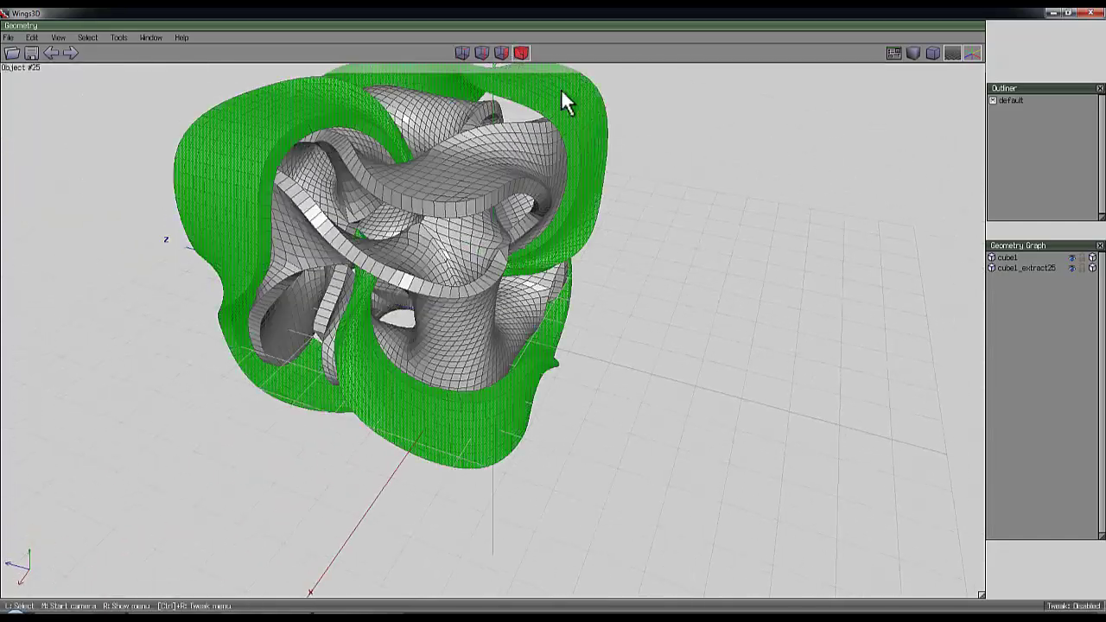
{"action": "left_click", "coordinate": [566, 112]}
{"action": "left_click", "coordinate": [523, 177]}
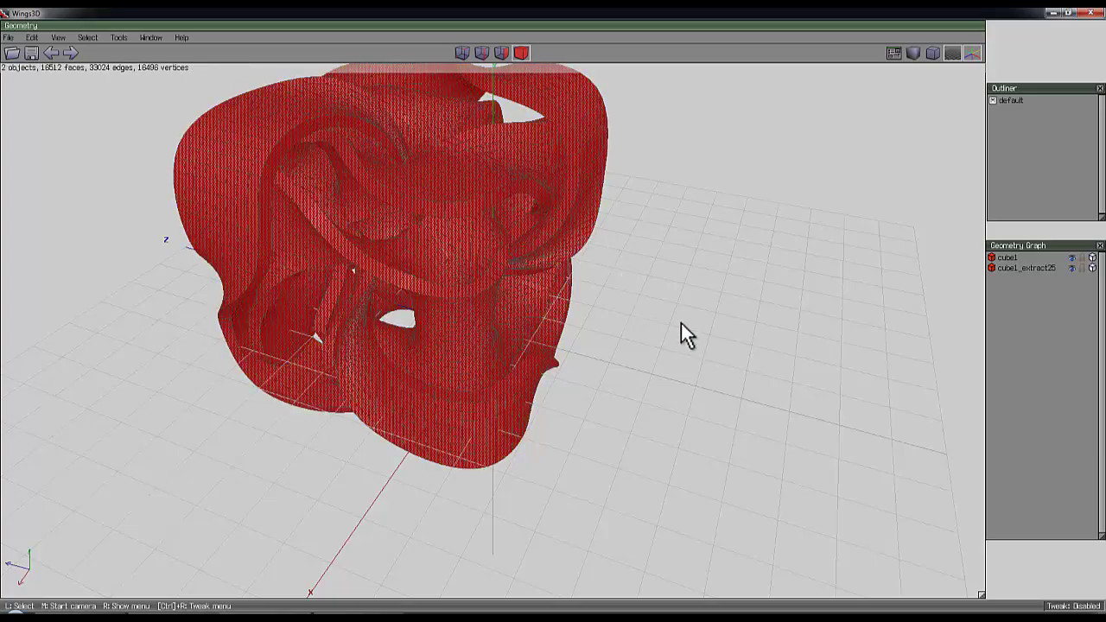
{"action": "key", "text": "s"}
{"action": "middle_click", "coordinate": [628, 291]}
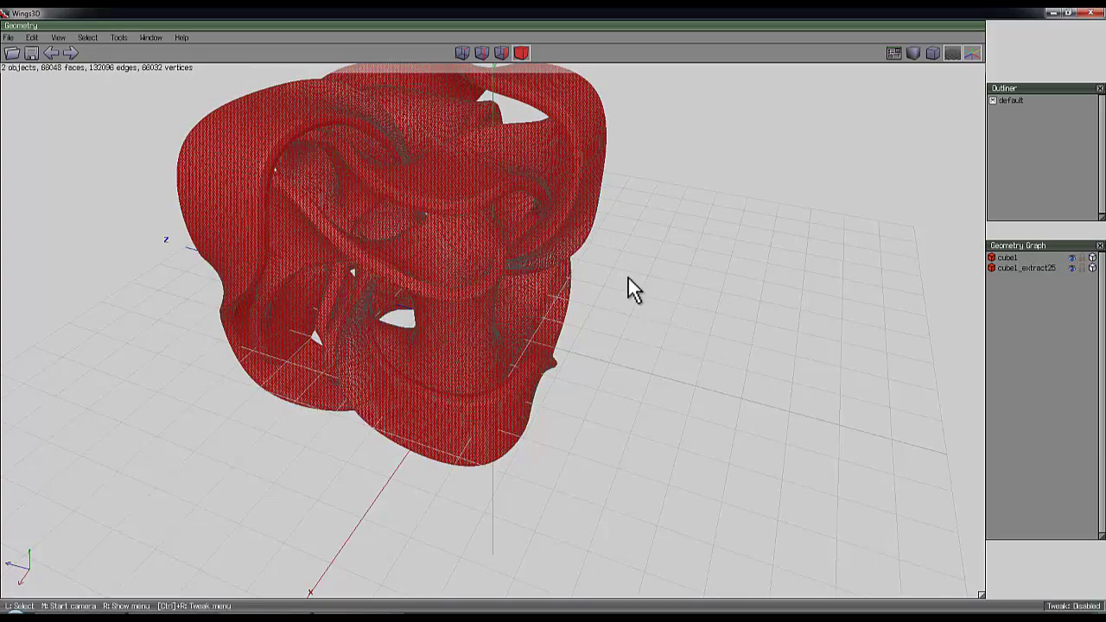
{"action": "scroll", "coordinate": [553, 327], "scroll_direction": "up", "scroll_amount": 5}
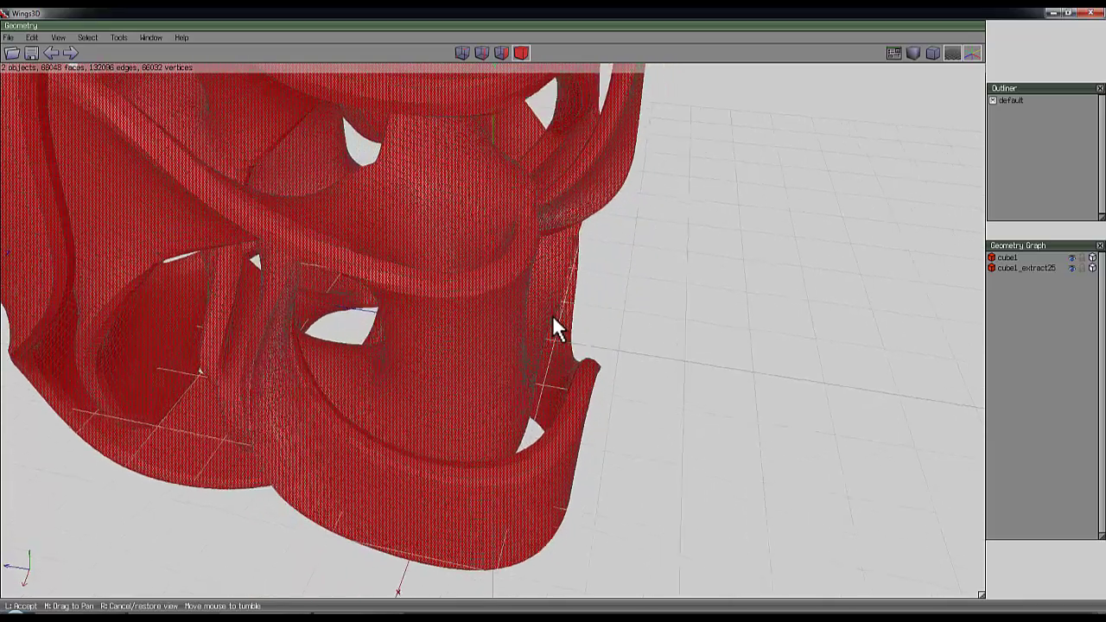
{"action": "left_click", "coordinate": [553, 319]}
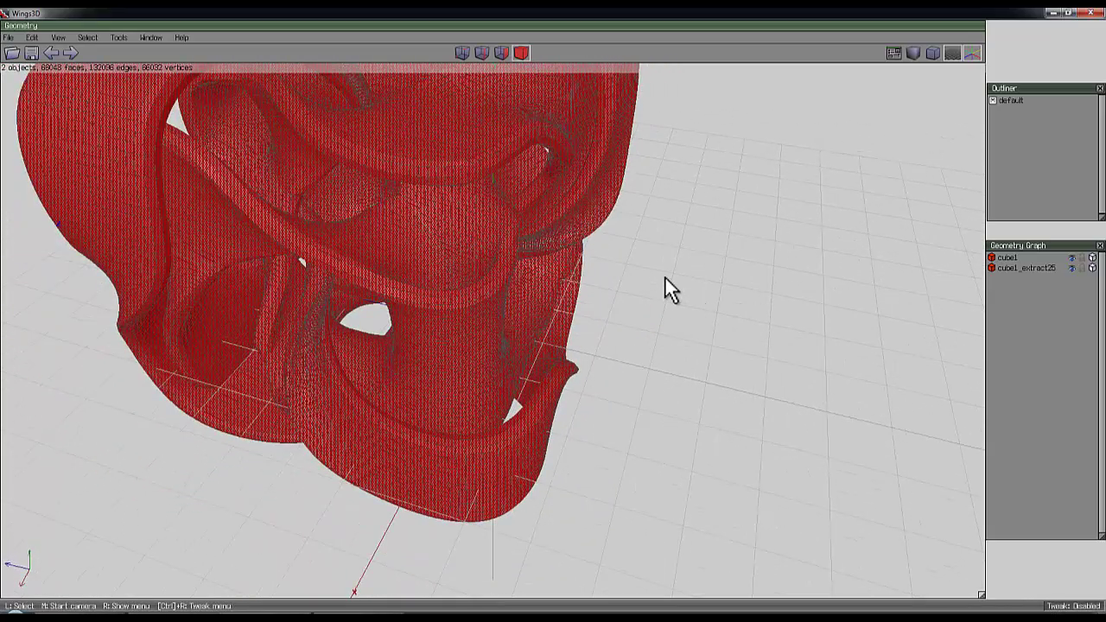
{"action": "middle_click", "coordinate": [671, 264]}
{"action": "left_click", "coordinate": [553, 314]}
Undo the smoothing and the selection of both whole bodies.
{"action": "key", "text": "ctrl+alt+z"}
{"action": "key", "text": "ctrl+alt+z"}
{"action": "key", "text": "ctrl+alt+z"}
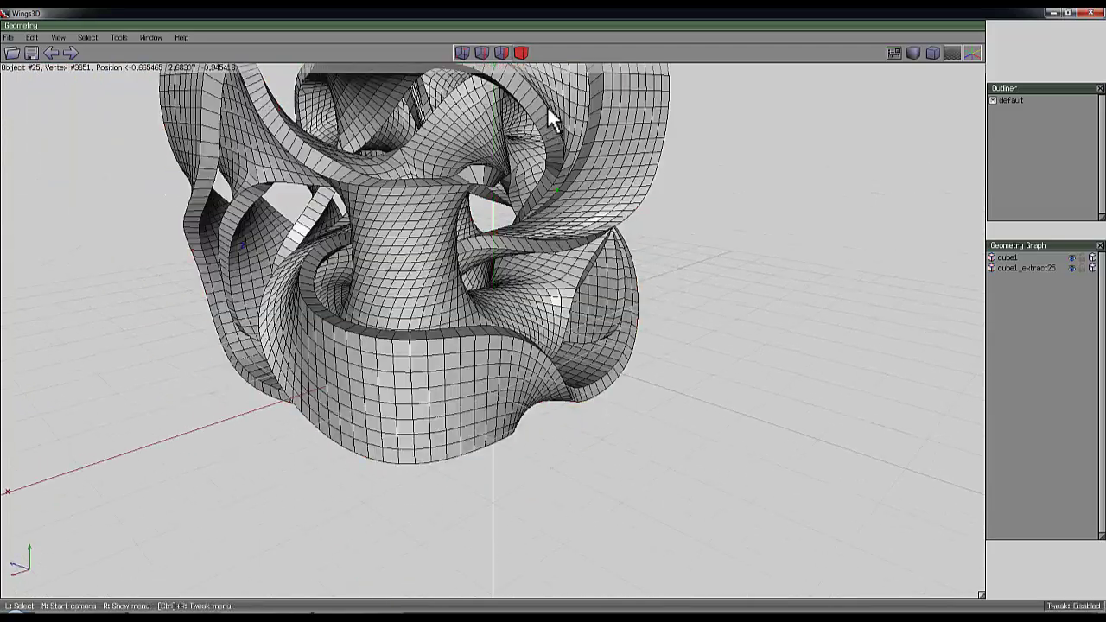
Select a crosswise edge on each rim of both bodies, extend them to edge rings, and convert the selection to the rim faces.
{"action": "left_click", "coordinate": [482, 54]}
{"action": "left_click", "coordinate": [528, 84]}
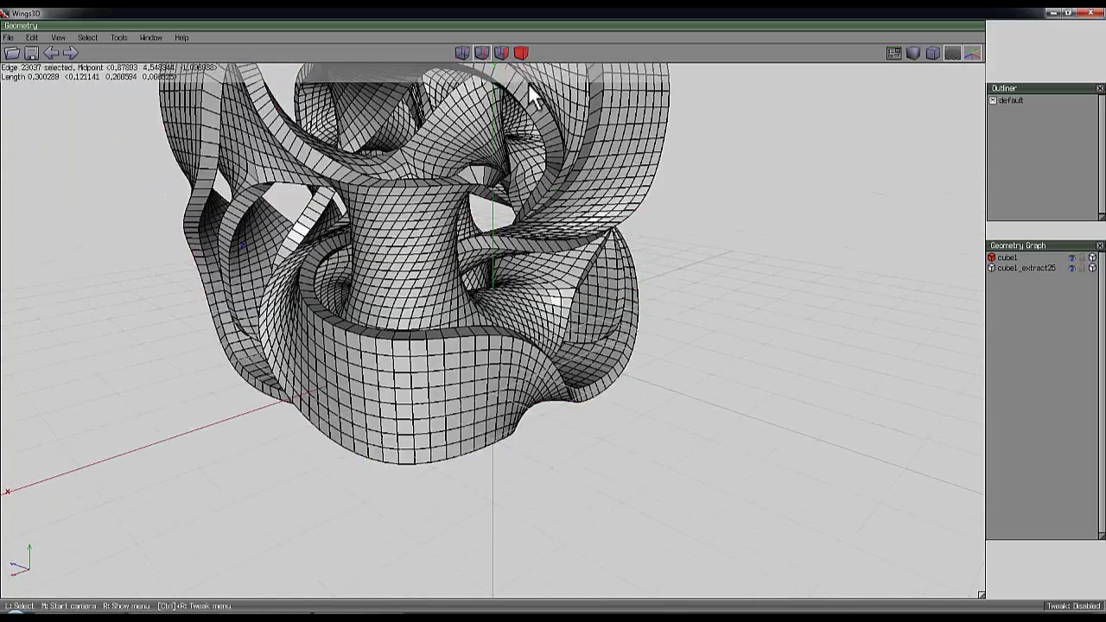
{"action": "left_click", "coordinate": [580, 158]}
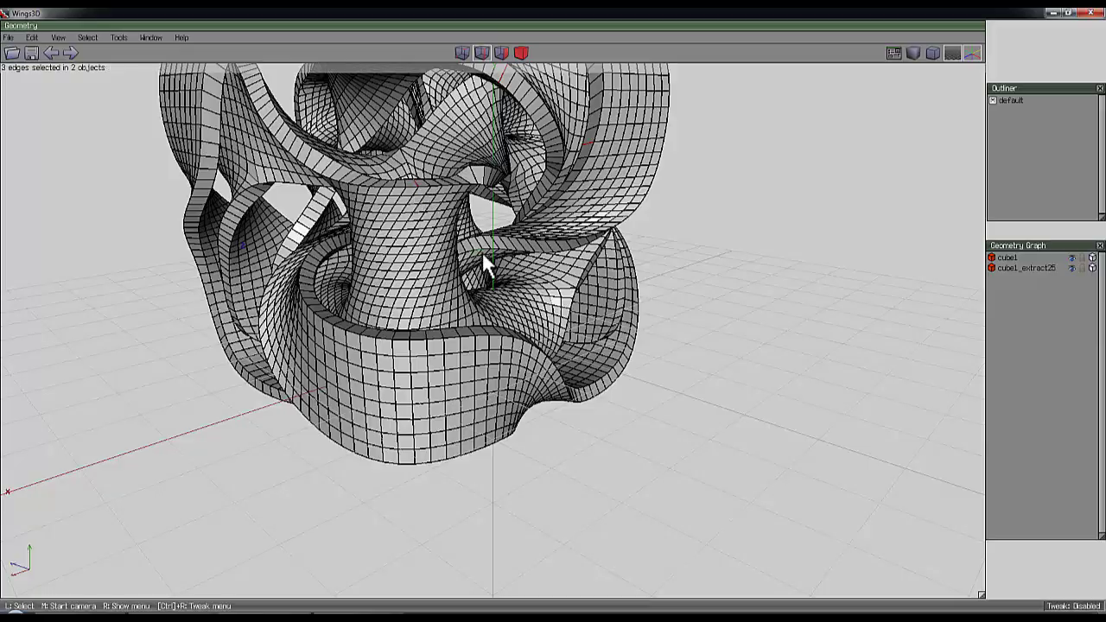
{"action": "key", "text": "g"}
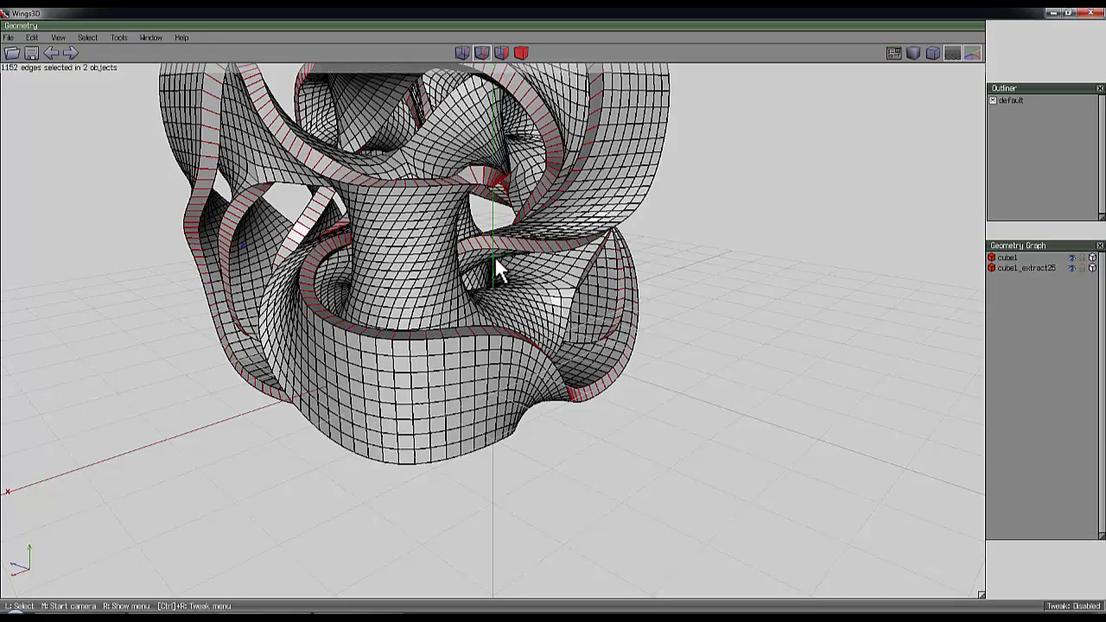
{"action": "middle_click", "coordinate": [496, 259]}
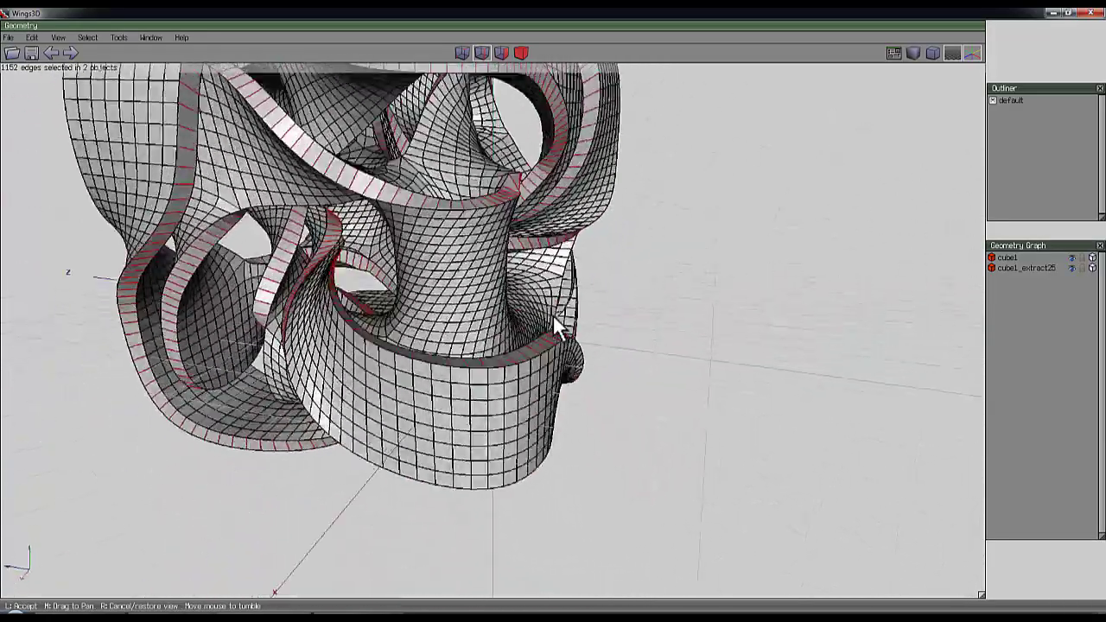
{"action": "left_click", "coordinate": [473, 124]}
{"action": "left_click", "coordinate": [506, 53]}
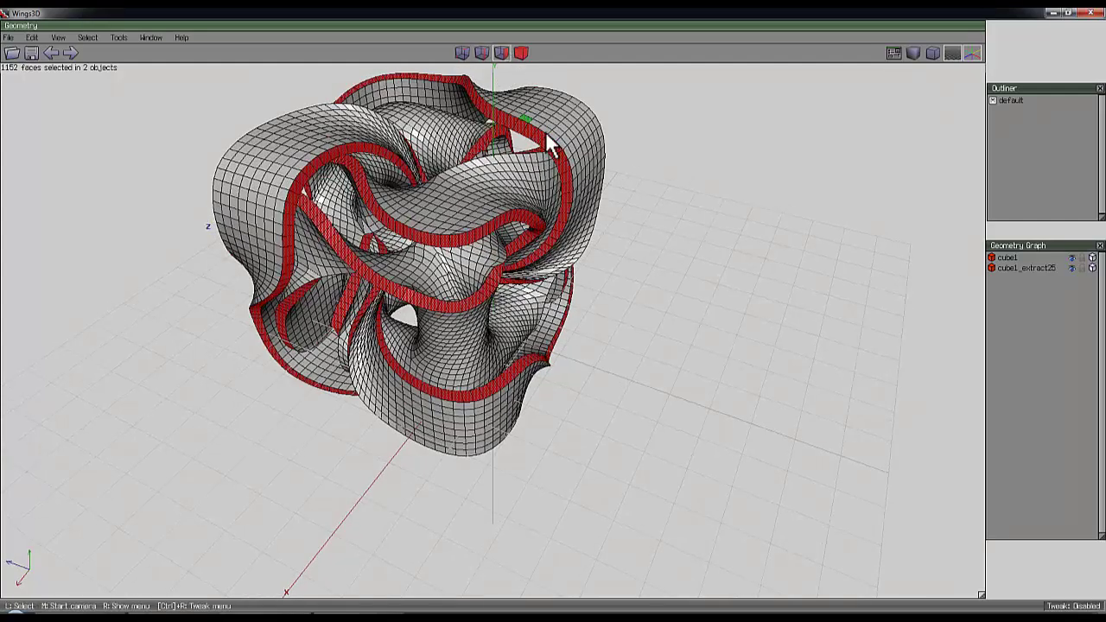
Invert the rim face selection on both bodies and smooth only the broad surface faces.
{"action": "left_click", "coordinate": [95, 39]}
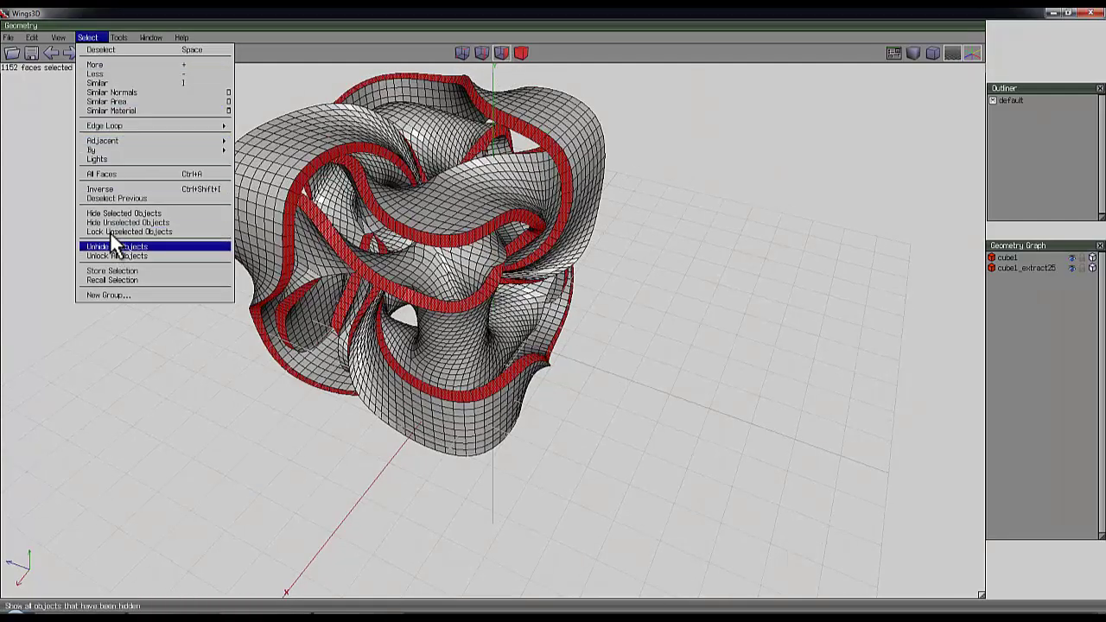
{"action": "left_click", "coordinate": [115, 189]}
{"action": "key", "text": "s"}
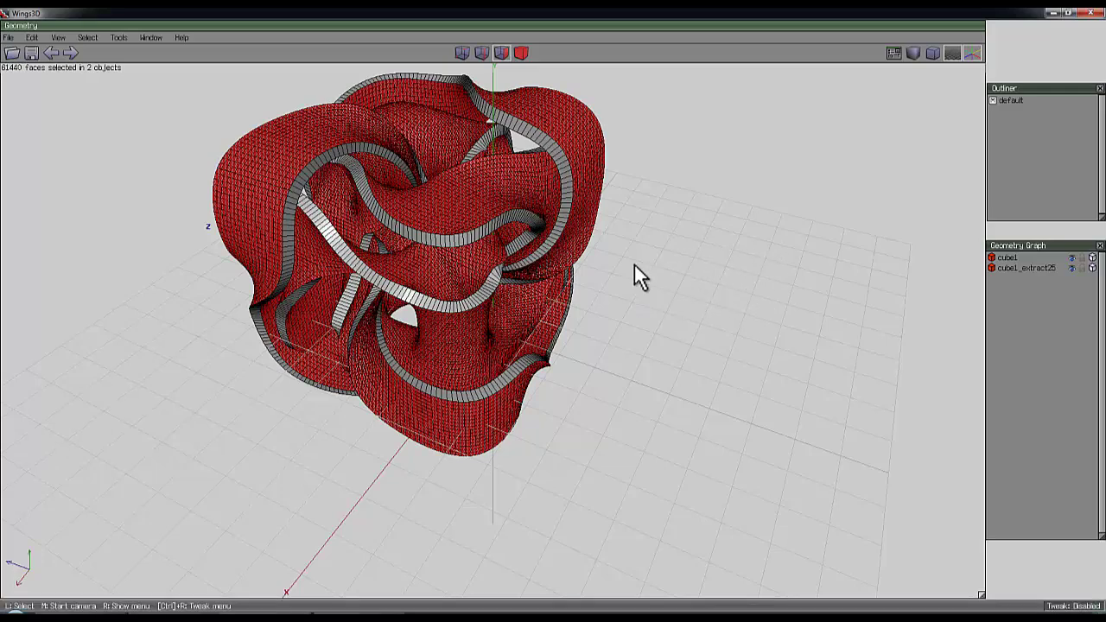
{"action": "middle_click", "coordinate": [462, 237]}
{"action": "scroll", "coordinate": [552, 315], "scroll_direction": "up", "scroll_amount": 5}
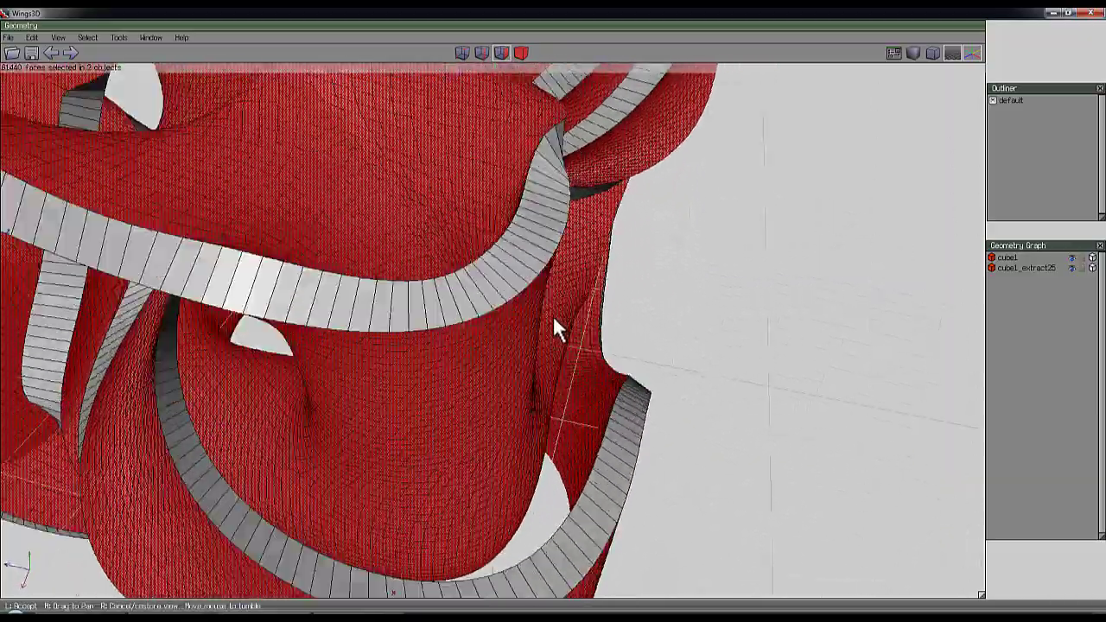
{"action": "scroll", "coordinate": [552, 315], "scroll_direction": "down", "scroll_amount": 5}
{"action": "left_click", "coordinate": [552, 314]}
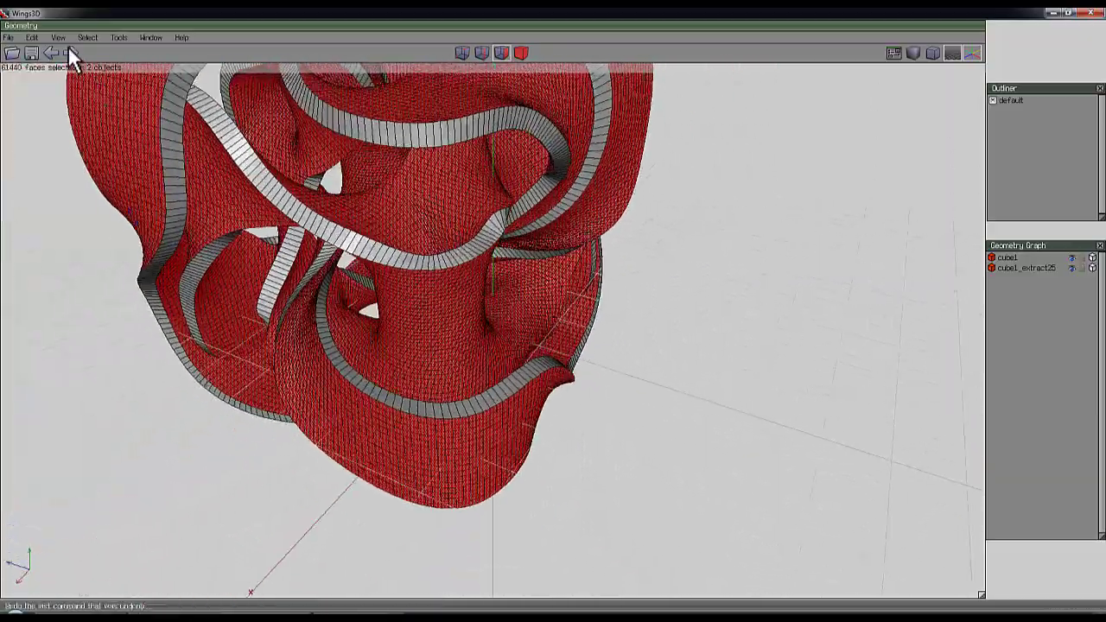
Invert the selection back to the rim faces and try to extract them in a free direction.
{"action": "left_click", "coordinate": [87, 37]}
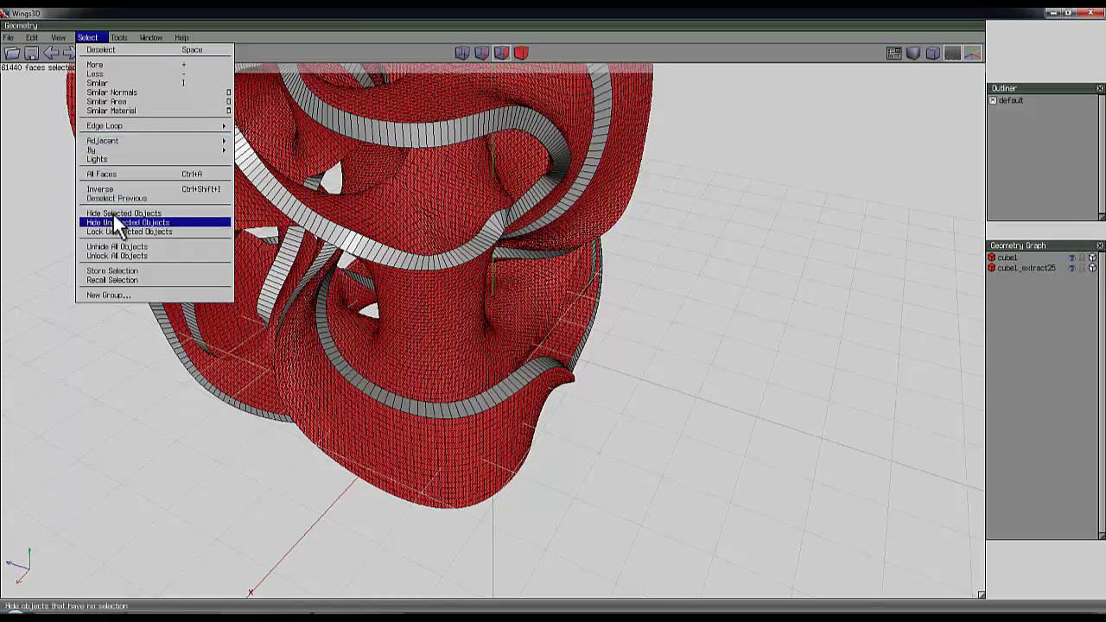
{"action": "left_click", "coordinate": [112, 190]}
{"action": "middle_click", "coordinate": [218, 158]}
{"action": "scroll", "coordinate": [552, 315], "scroll_direction": "up", "scroll_amount": 2}
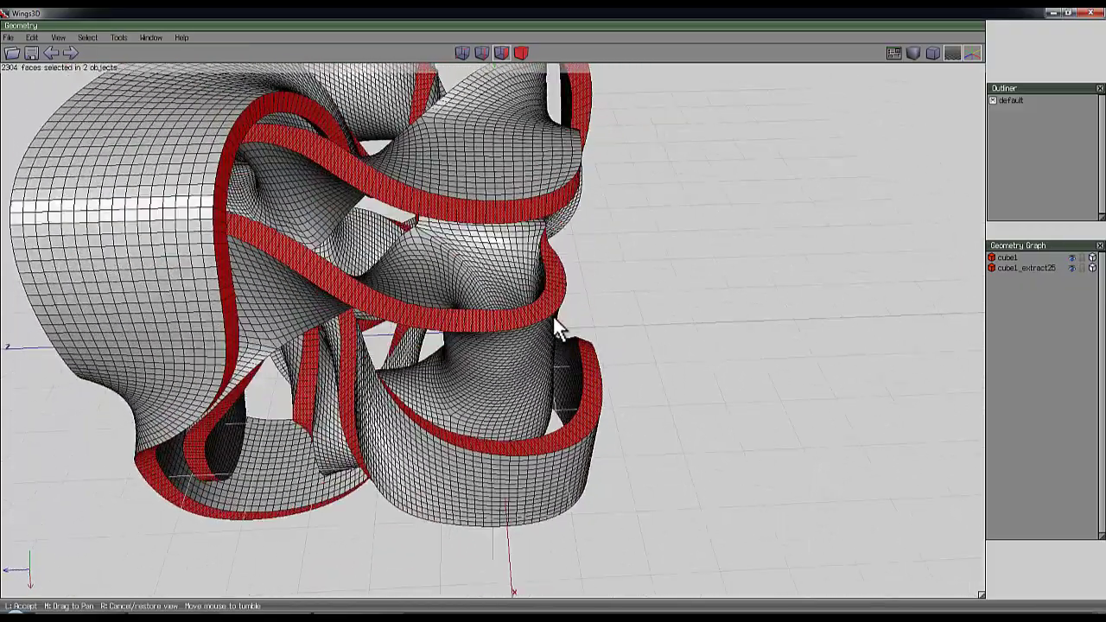
{"action": "left_click", "coordinate": [558, 324]}
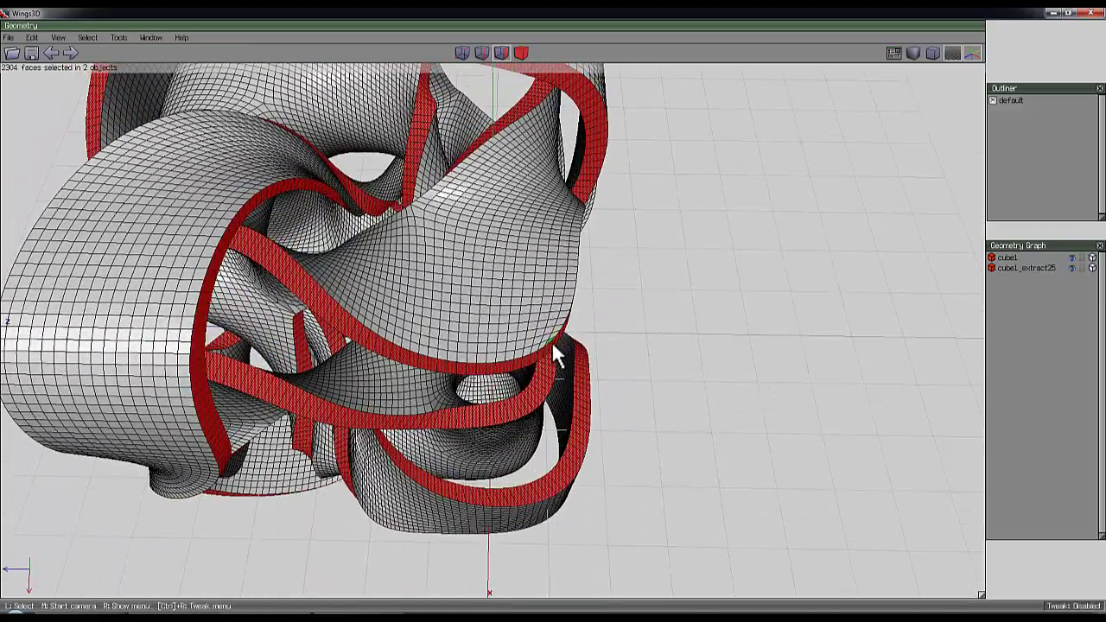
{"action": "right_click", "coordinate": [634, 261]}
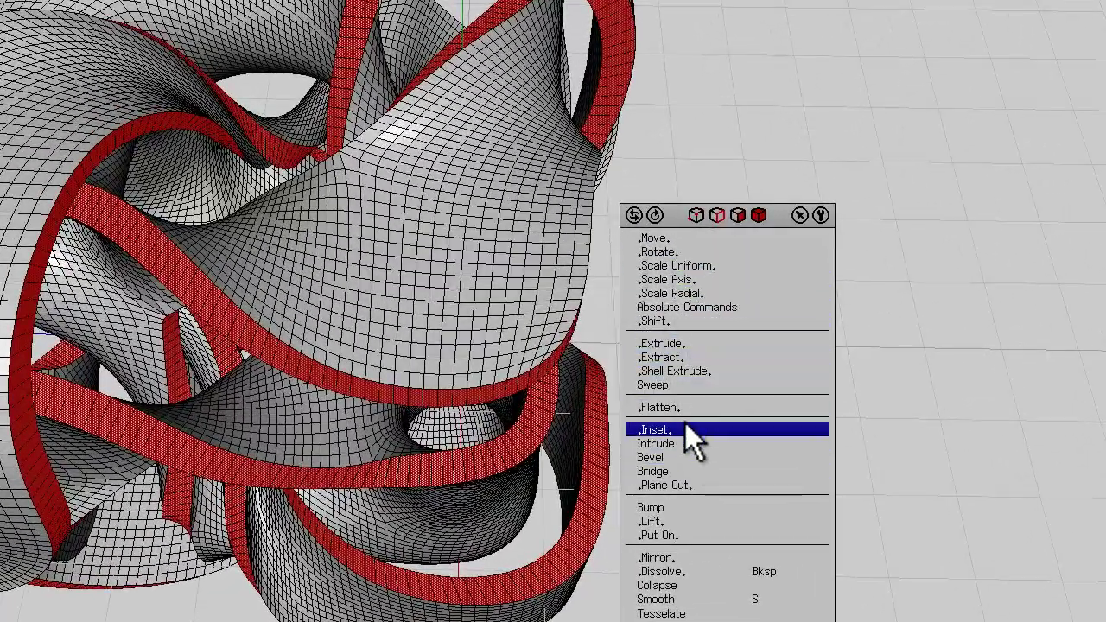
{"action": "left_click", "coordinate": [667, 355]}
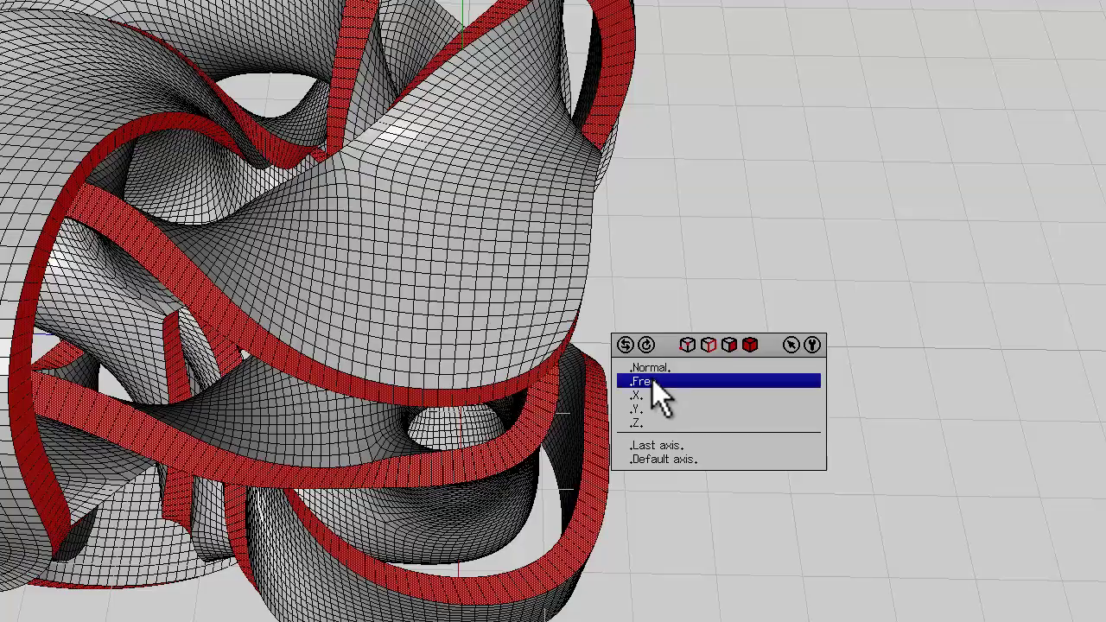
{"action": "left_click", "coordinate": [652, 381]}
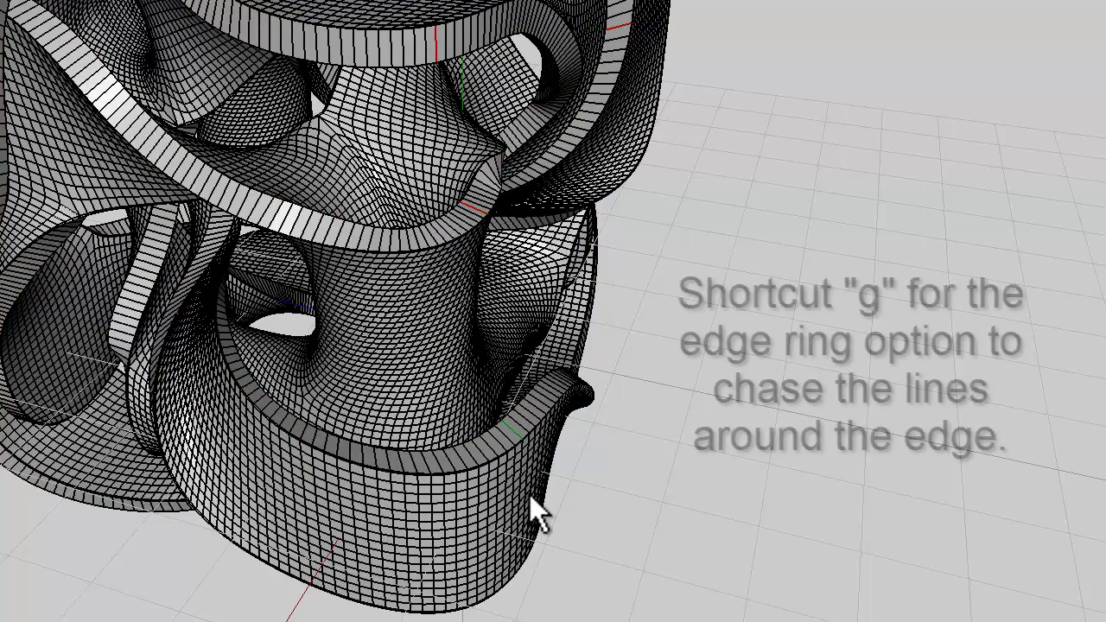
Pick the remaining crosswise rim edge on the smoothed bodies and extend the picked edges to full edge rings around the rims.
{"action": "left_click", "coordinate": [529, 380]}
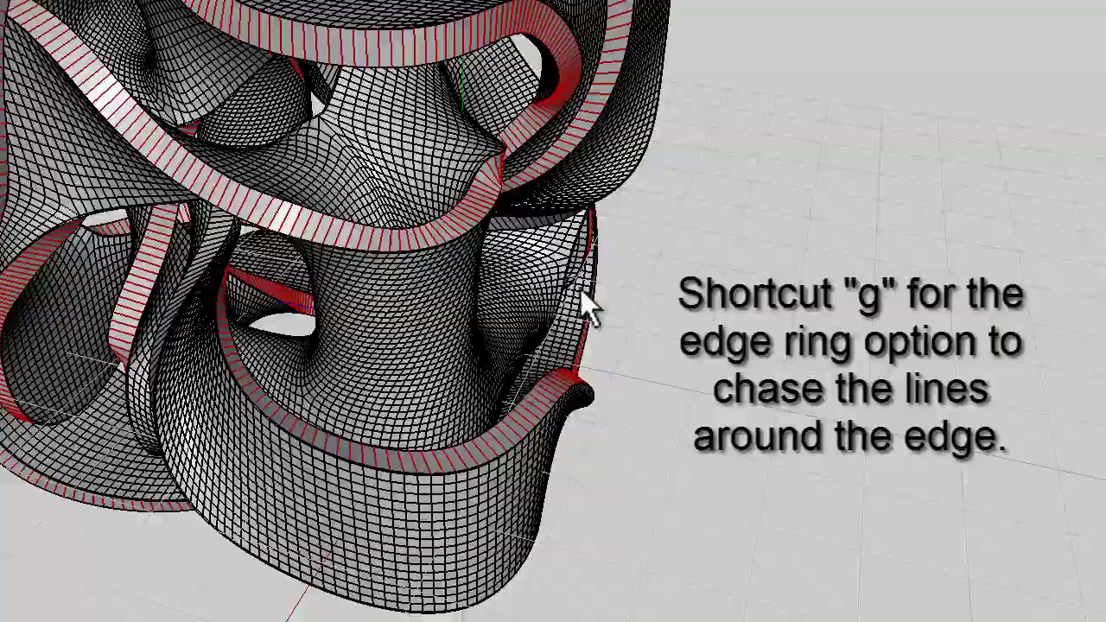
{"action": "right_click_drag", "start_coordinate": [555, 346], "coordinate": [461, 173]}
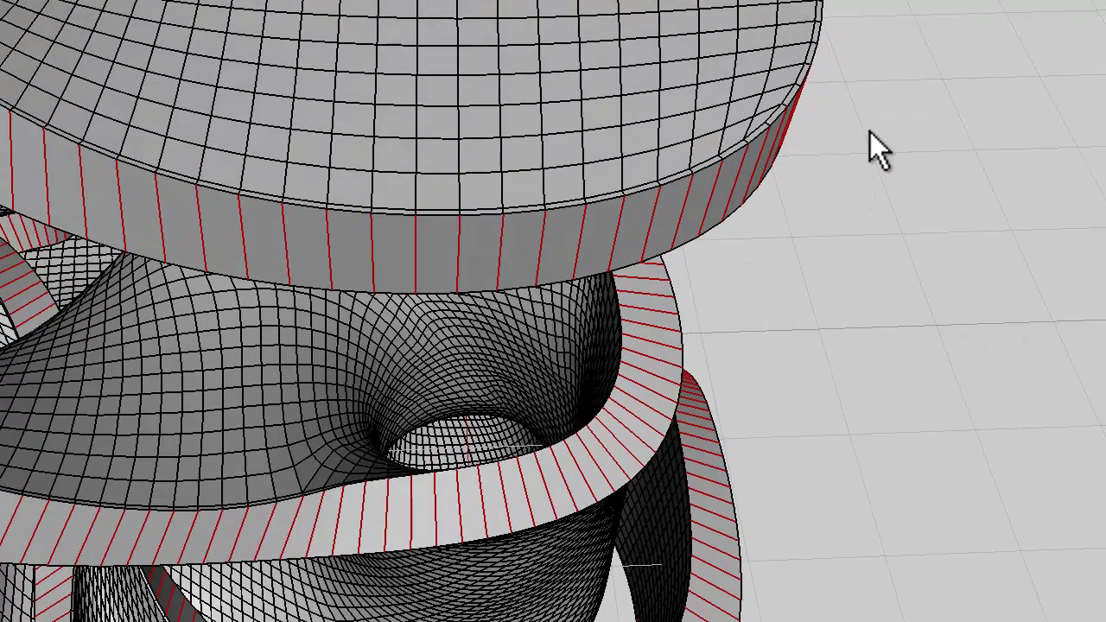
{"action": "right_click", "coordinate": [870, 133]}
{"action": "left_click", "coordinate": [873, 177]}
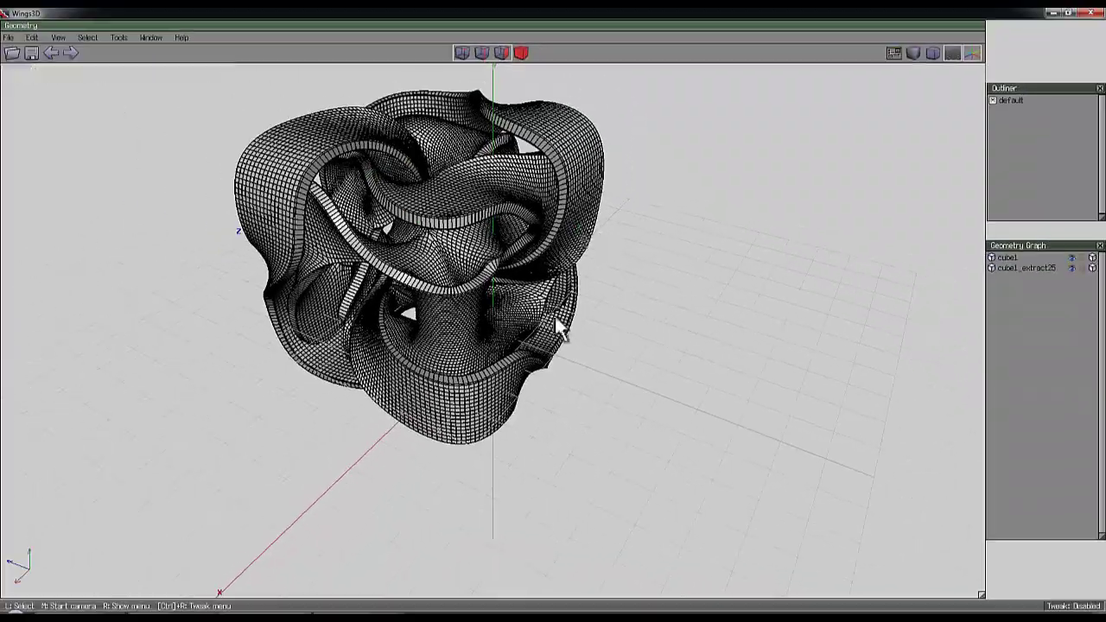
{"action": "middle_click", "coordinate": [558, 319]}
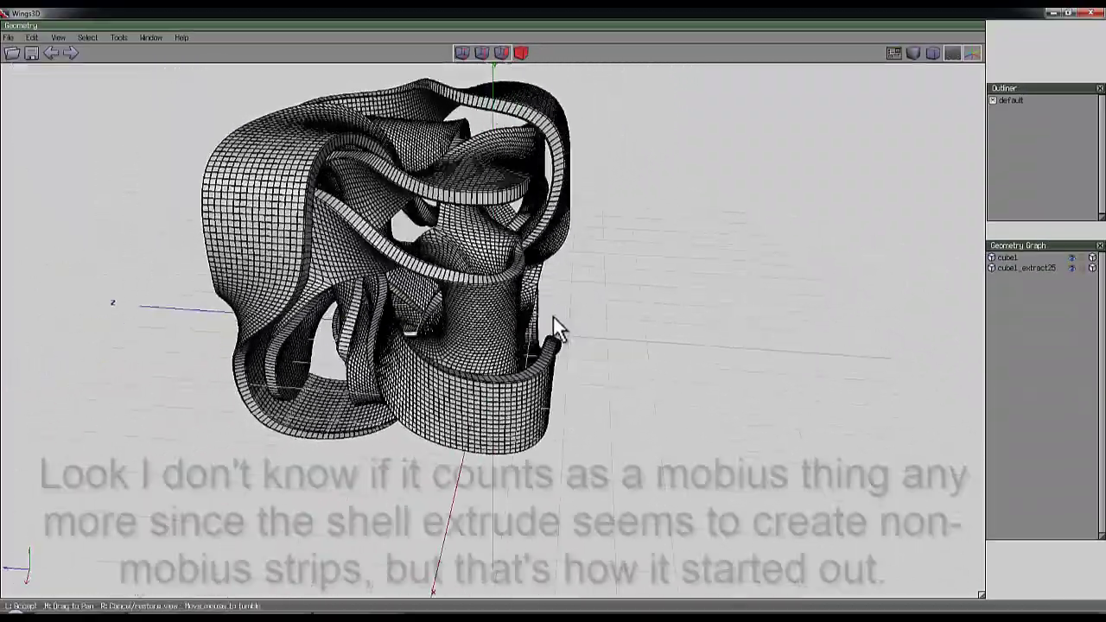
{"action": "left_click", "coordinate": [552, 317]}
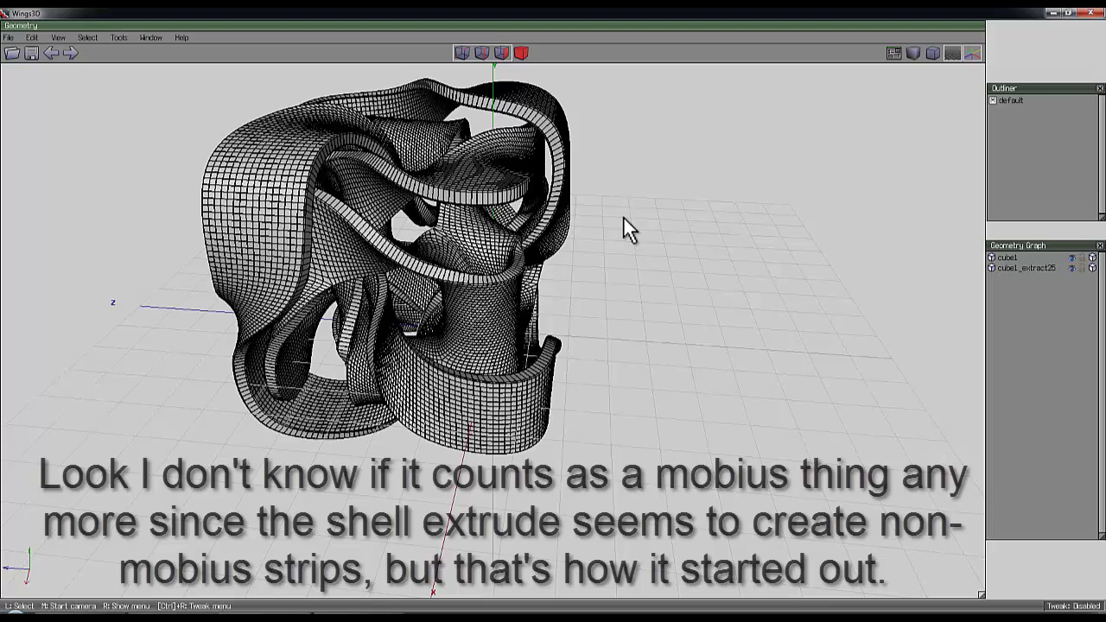
{"action": "middle_click", "coordinate": [648, 266]}
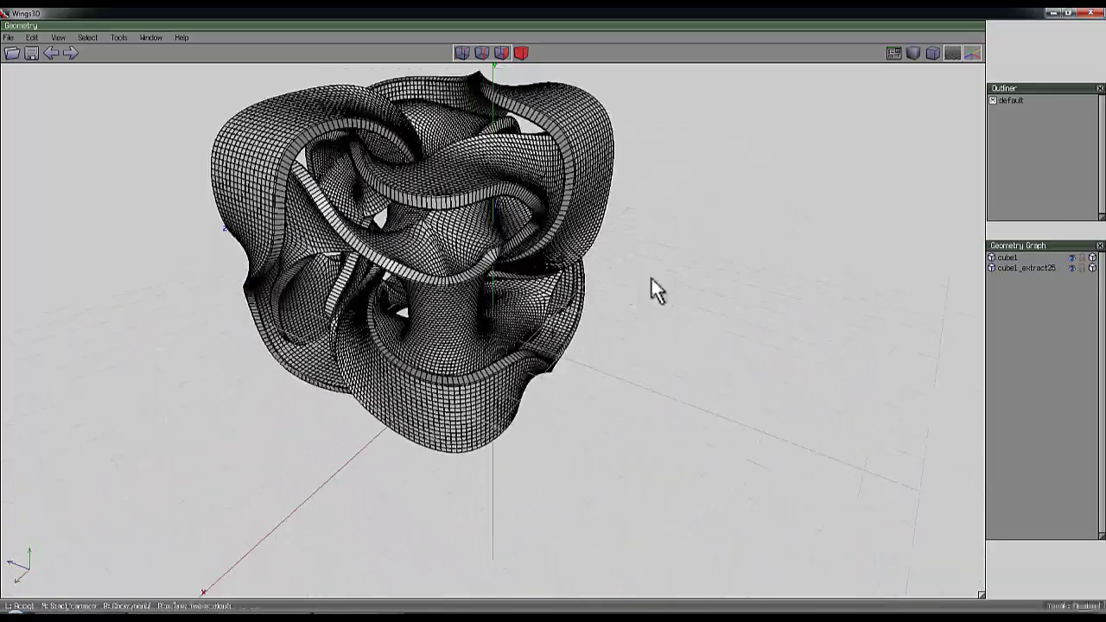
{"action": "left_click", "coordinate": [649, 288]}
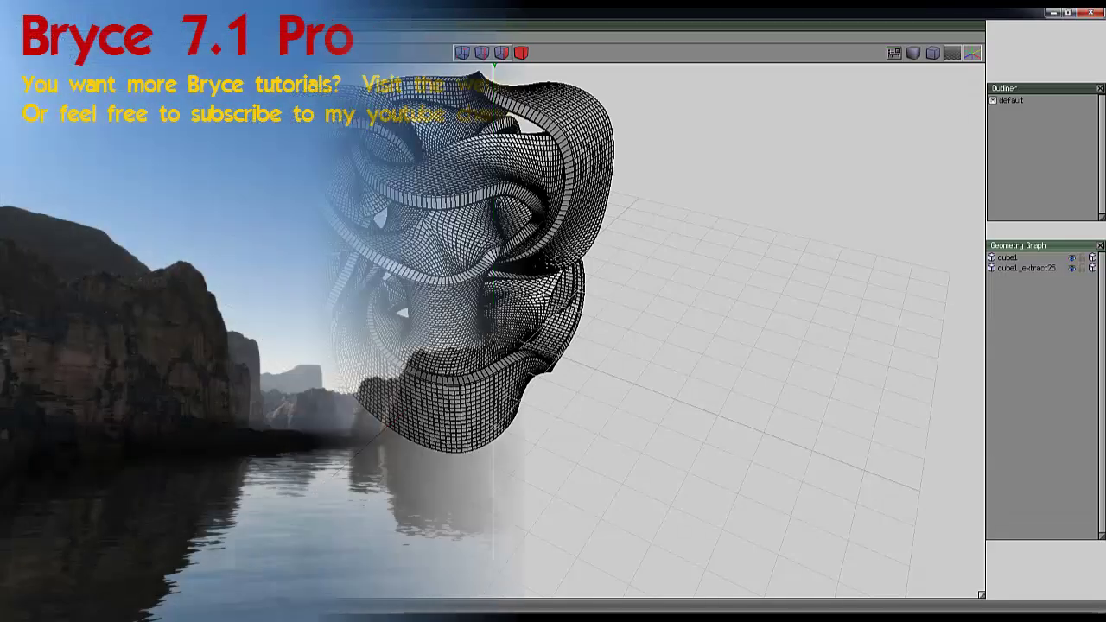